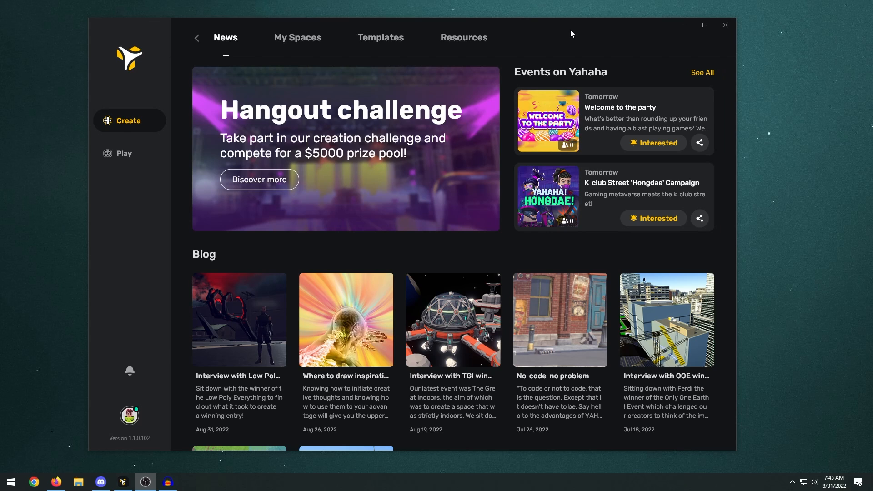
Maximize the launcher window and look through the Editor's Picks and New Releases among the published games in Play
{"action": "double_click", "coordinate": [570, 34]}
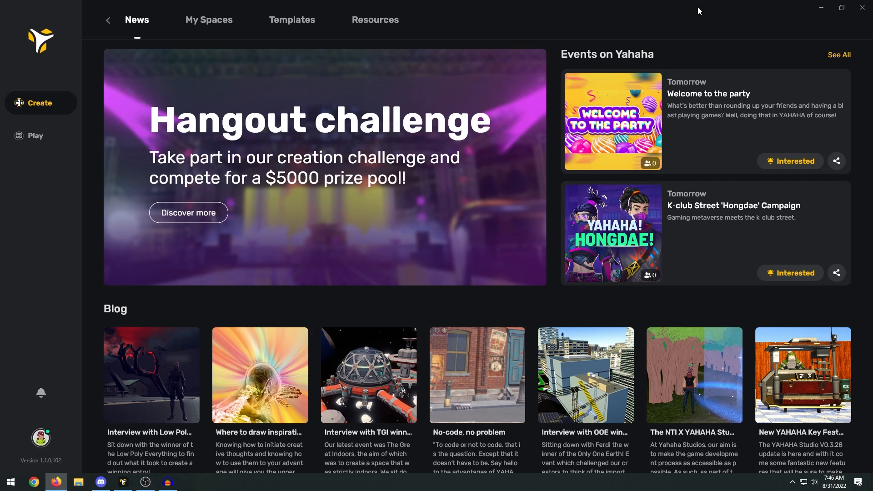
{"action": "left_click", "coordinate": [650, 9]}
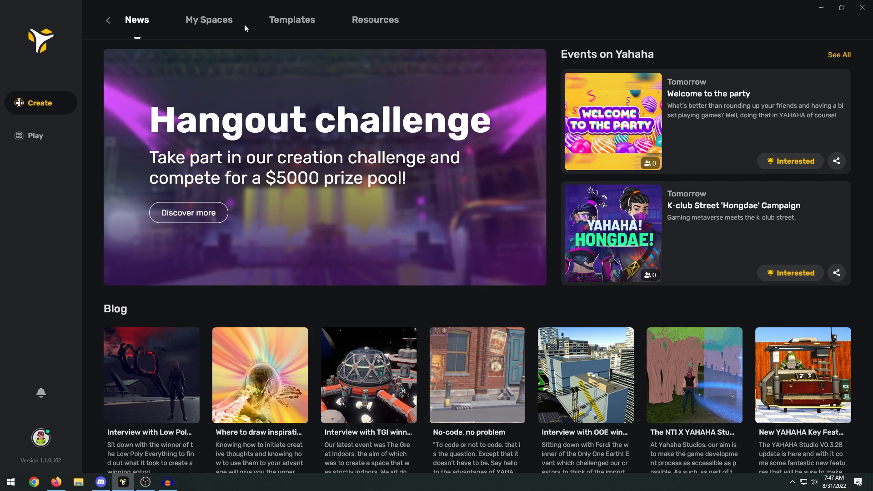
{"action": "left_click", "coordinate": [52, 137]}
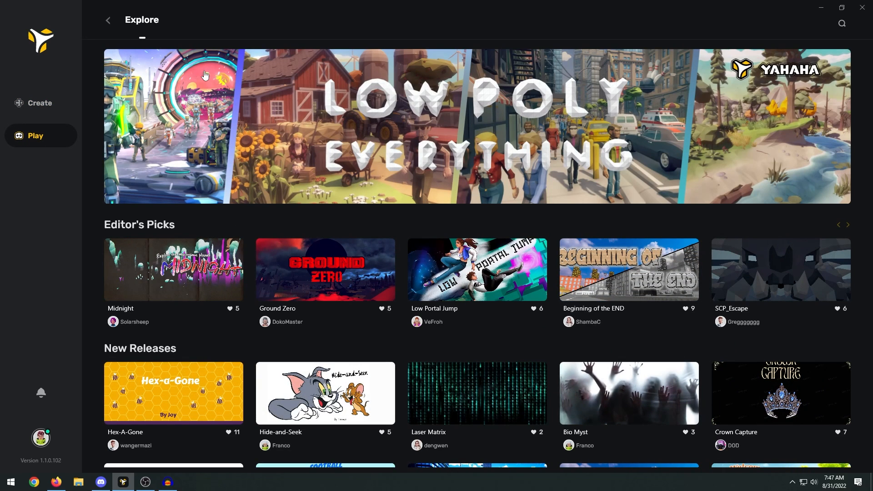
{"action": "scroll", "coordinate": [442, 124], "scroll_direction": "down", "scroll_amount": 4}
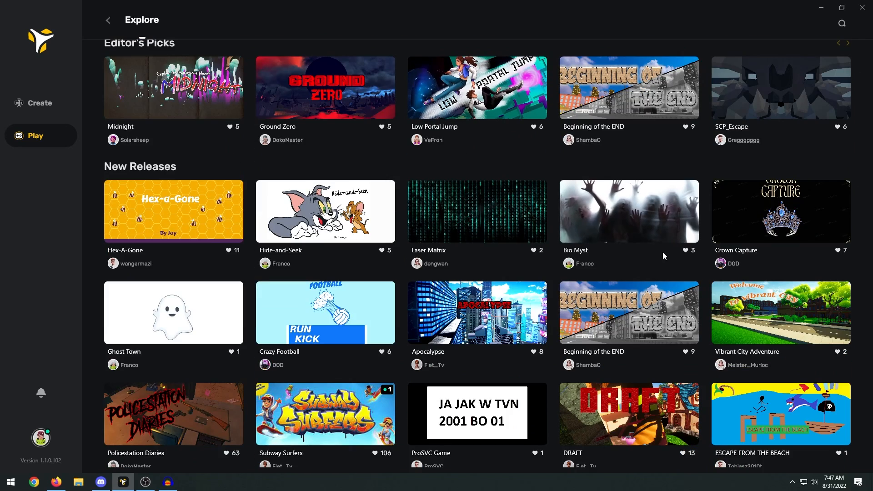
{"action": "scroll", "coordinate": [595, 229], "scroll_direction": "down", "scroll_amount": 1}
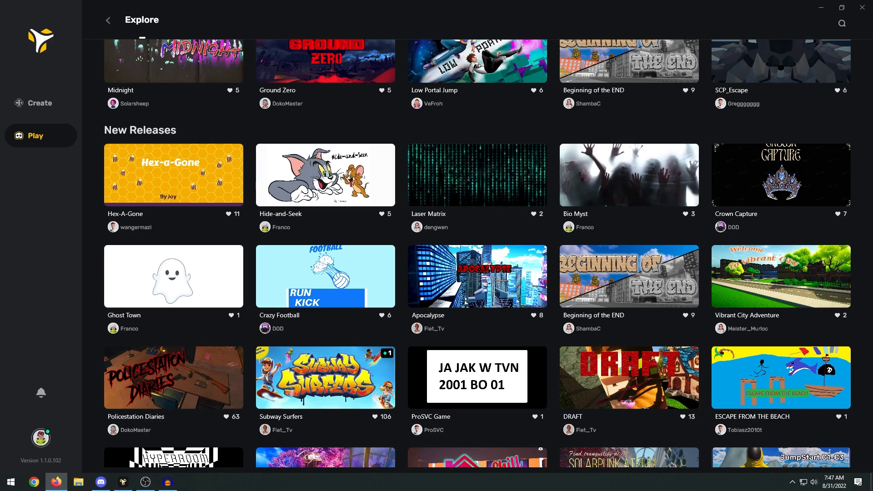
{"action": "left_click", "coordinate": [641, 7]}
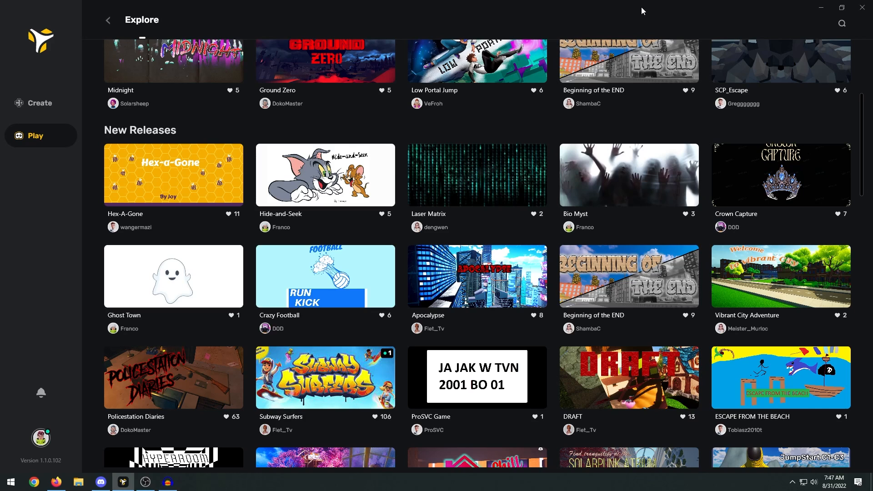
{"action": "scroll", "coordinate": [647, 191], "scroll_direction": "down", "scroll_amount": 2}
{"action": "scroll", "coordinate": [648, 194], "scroll_direction": "down", "scroll_amount": 2}
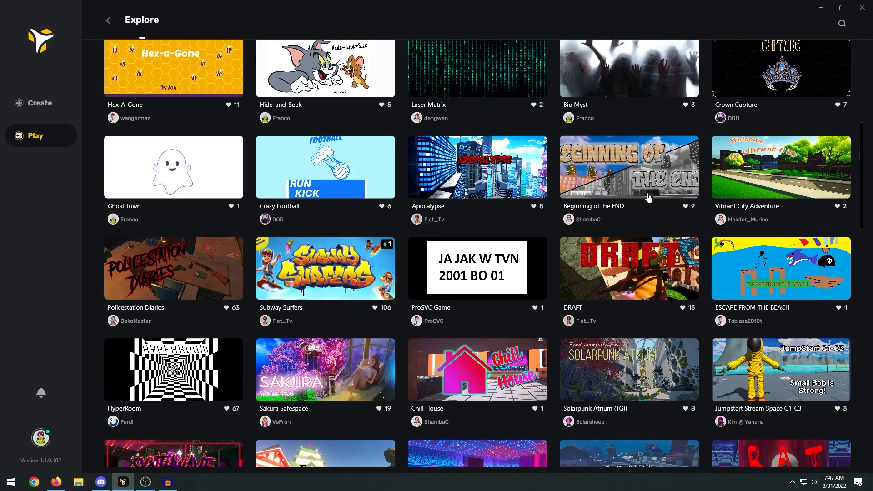
{"action": "scroll", "coordinate": [647, 192], "scroll_direction": "down", "scroll_amount": 1}
{"action": "scroll", "coordinate": [650, 194], "scroll_direction": "down", "scroll_amount": 1}
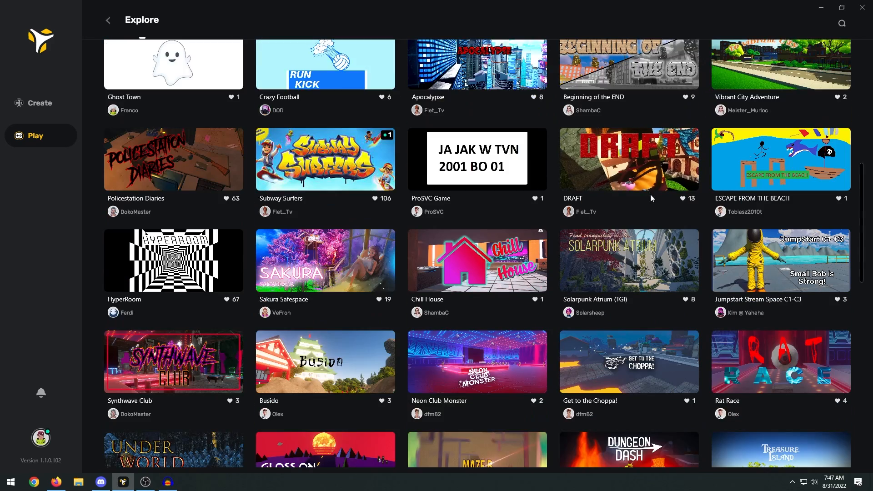
{"action": "scroll", "coordinate": [650, 195], "scroll_direction": "down", "scroll_amount": 2}
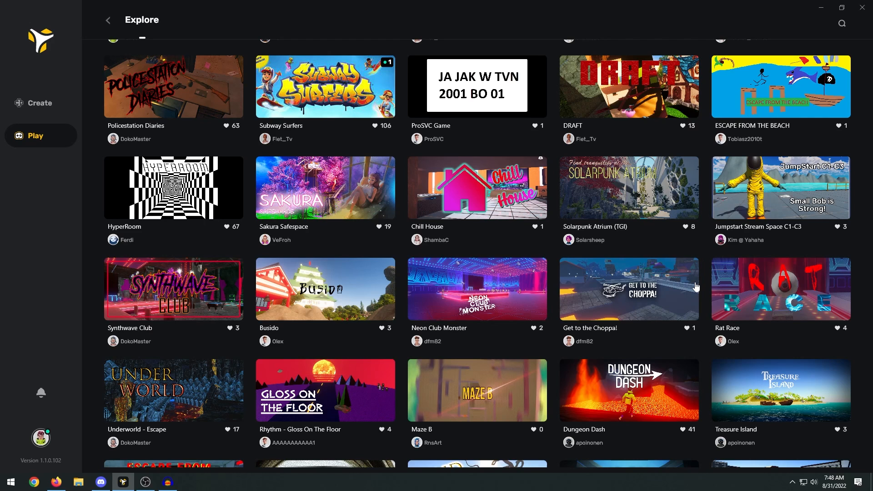
{"action": "scroll", "coordinate": [695, 286], "scroll_direction": "down", "scroll_amount": 4}
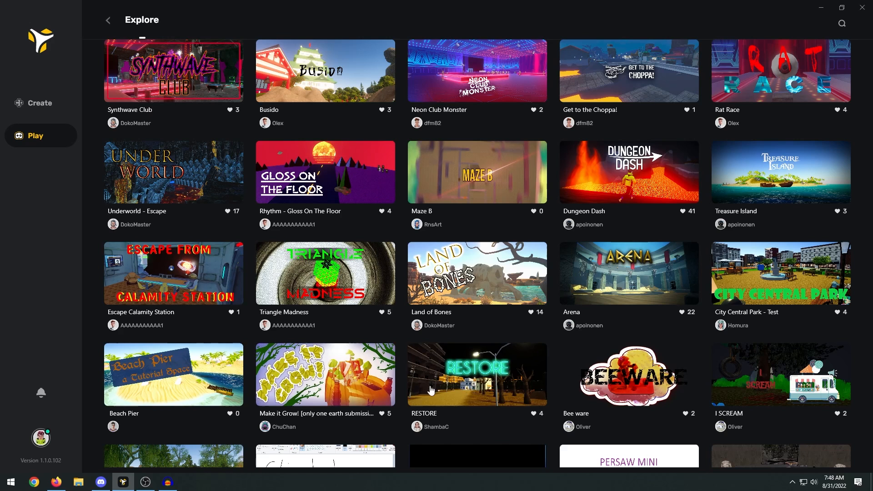
{"action": "scroll", "coordinate": [764, 384], "scroll_direction": "down", "scroll_amount": 5}
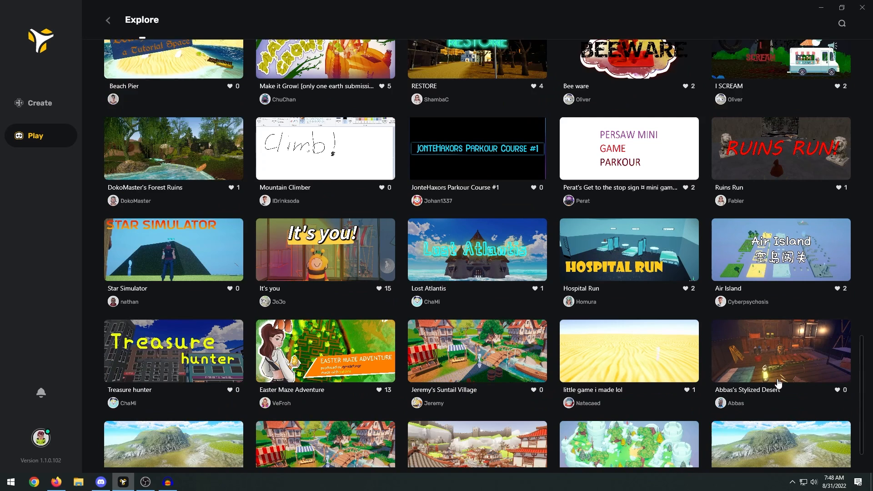
Return to the Create area, check My Spaces, and look through the gallery of space templates
{"action": "left_click", "coordinate": [57, 101]}
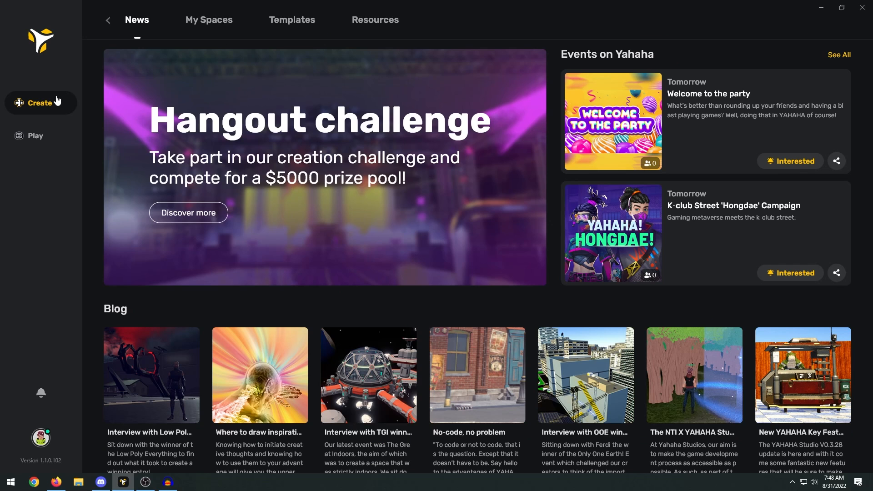
{"action": "left_click", "coordinate": [228, 27]}
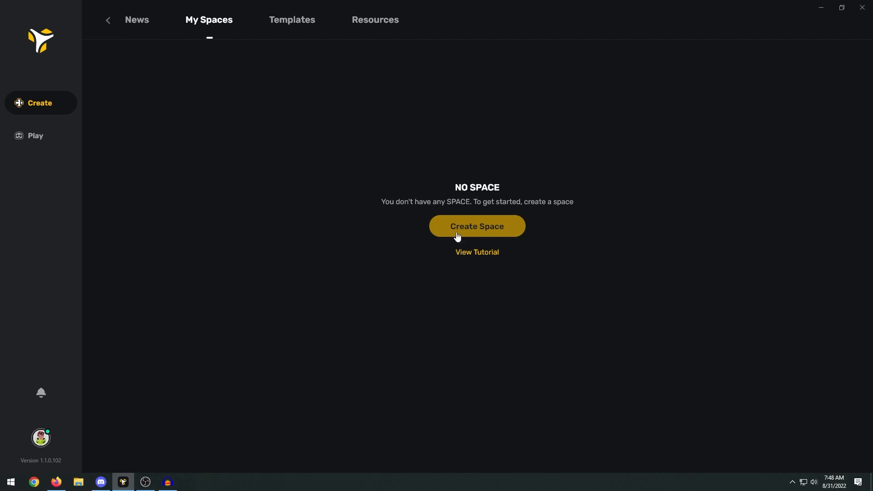
{"action": "left_click", "coordinate": [305, 31]}
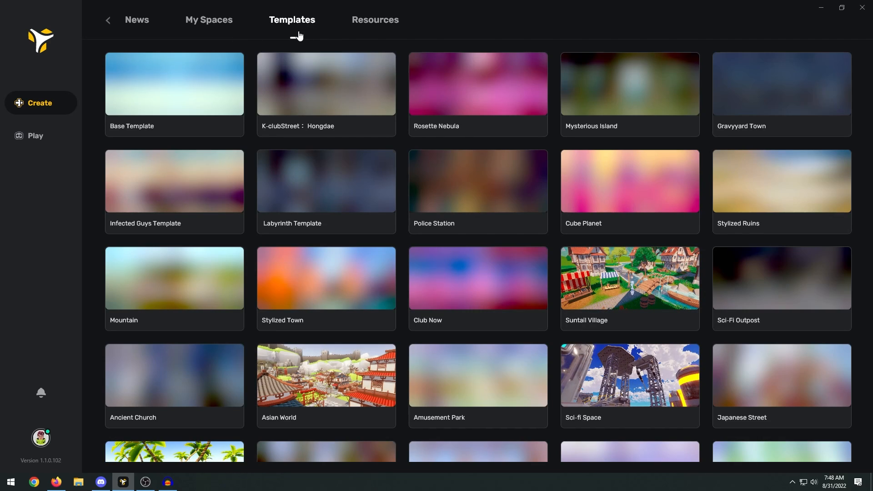
{"action": "mouse_move", "coordinate": [276, 65]}
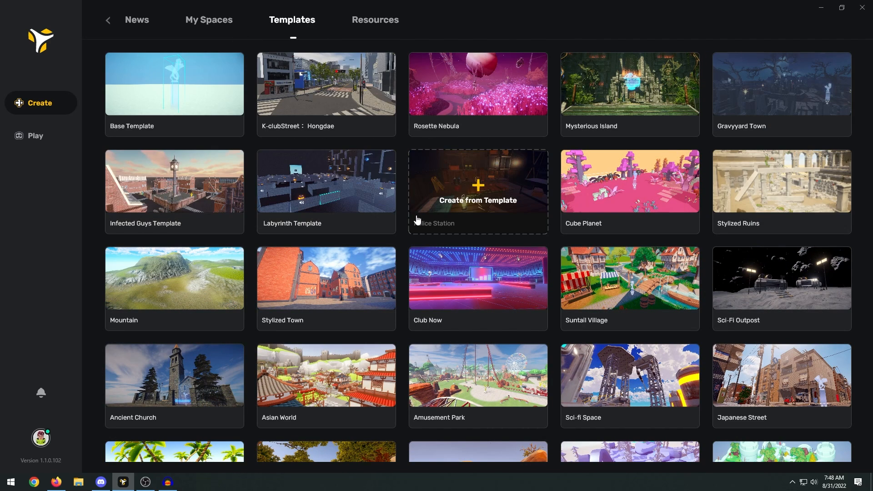
{"action": "scroll", "coordinate": [419, 220], "scroll_direction": "down", "scroll_amount": 2}
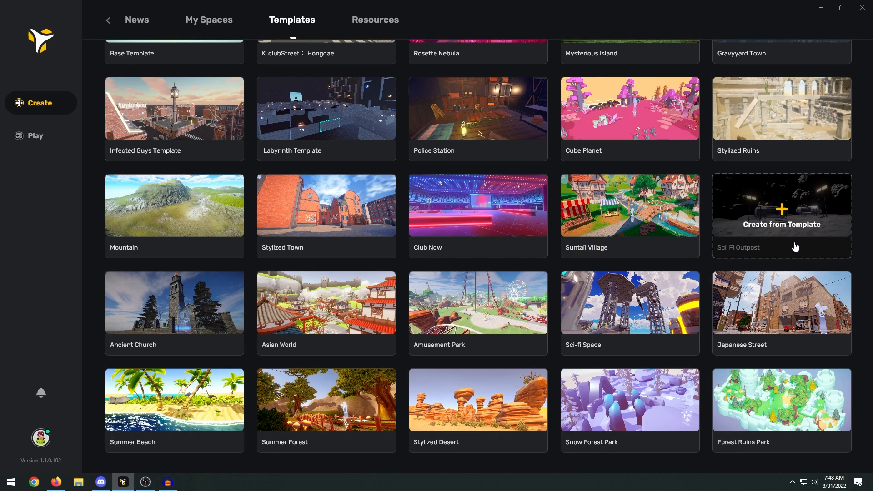
{"action": "scroll", "coordinate": [795, 250], "scroll_direction": "down", "scroll_amount": 3}
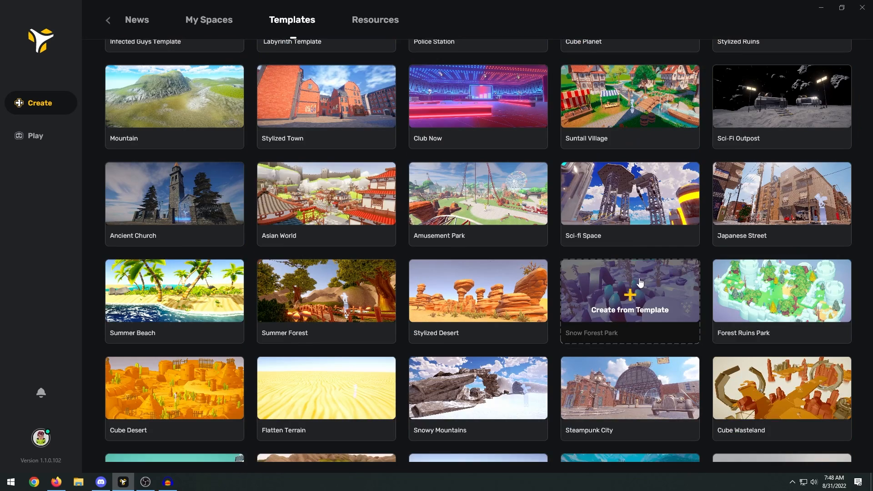
{"action": "scroll", "coordinate": [682, 327], "scroll_direction": "down", "scroll_amount": 3}
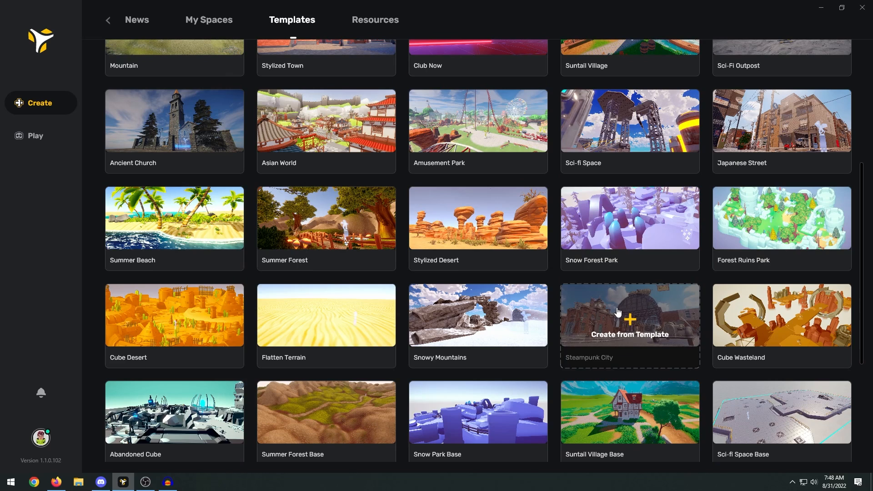
{"action": "scroll", "coordinate": [407, 332], "scroll_direction": "down", "scroll_amount": 3}
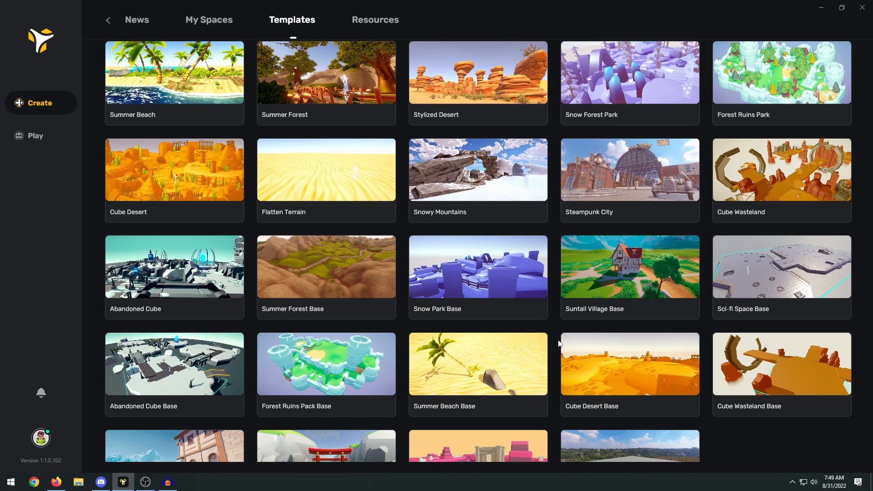
{"action": "scroll", "coordinate": [559, 339], "scroll_direction": "up", "scroll_amount": 1}
{"action": "scroll", "coordinate": [560, 339], "scroll_direction": "up", "scroll_amount": 1}
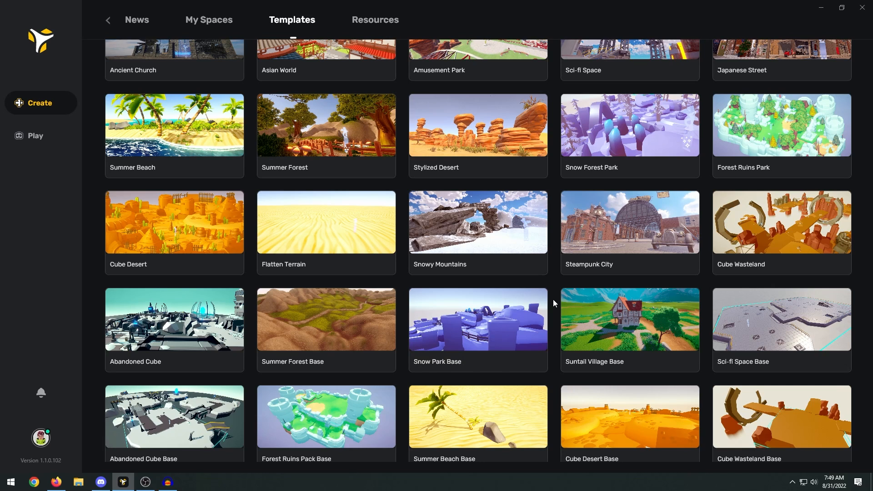
{"action": "scroll", "coordinate": [553, 299], "scroll_direction": "up", "scroll_amount": 2}
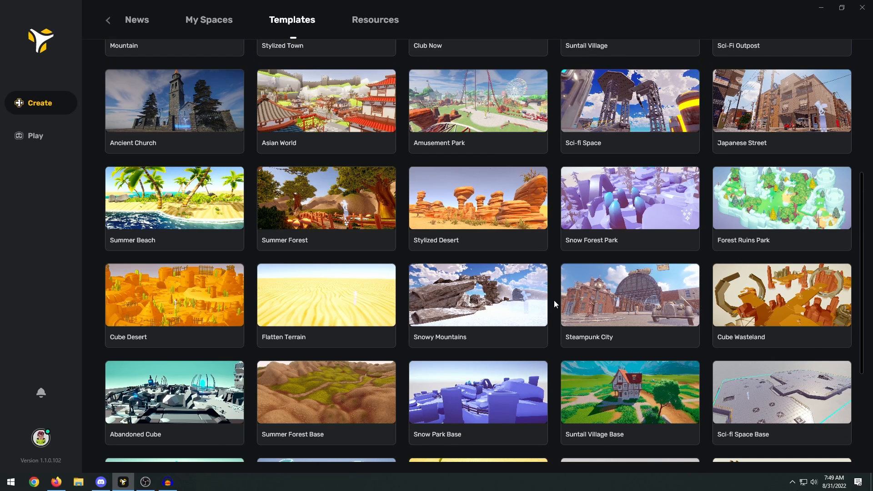
{"action": "scroll", "coordinate": [727, 332], "scroll_direction": "up", "scroll_amount": 2}
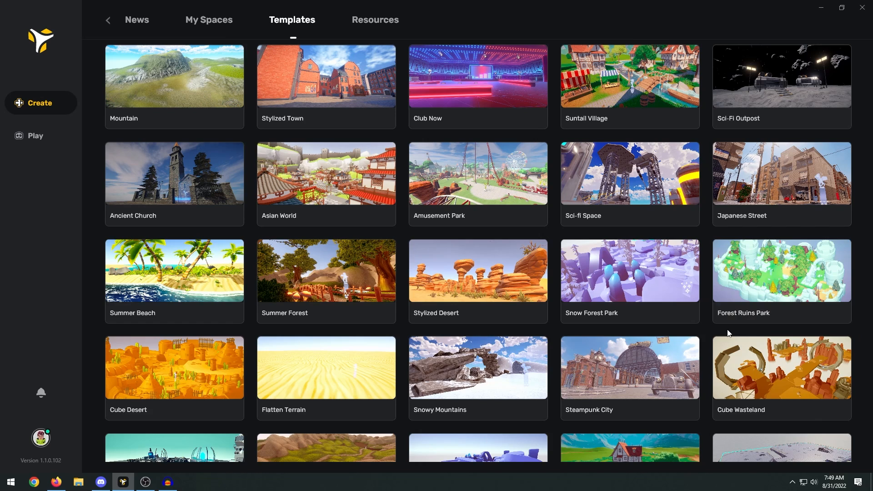
{"action": "scroll", "coordinate": [727, 331], "scroll_direction": "up", "scroll_amount": 1}
{"action": "scroll", "coordinate": [705, 316], "scroll_direction": "up", "scroll_amount": 1}
{"action": "scroll", "coordinate": [705, 317], "scroll_direction": "up", "scroll_amount": 1}
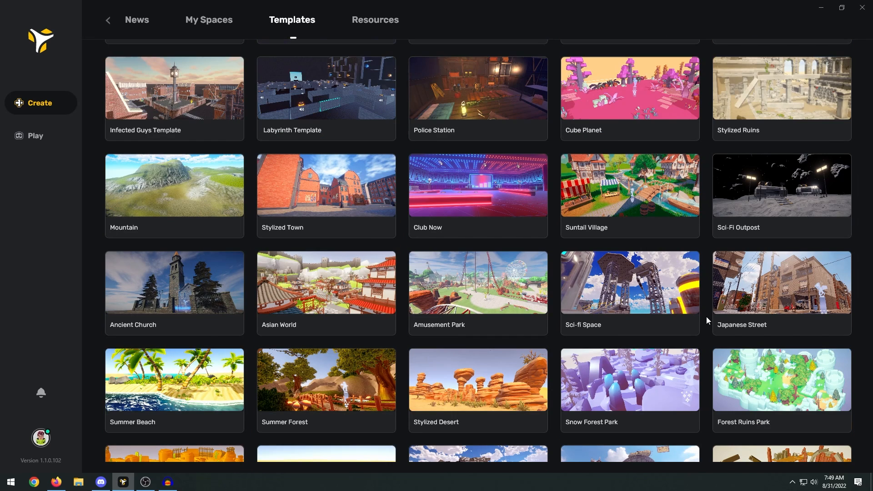
{"action": "scroll", "coordinate": [705, 316], "scroll_direction": "up", "scroll_amount": 1}
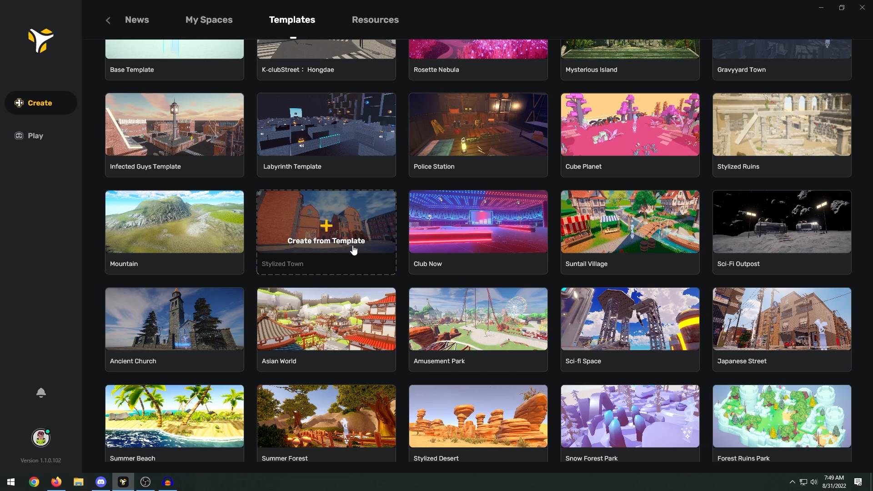
{"action": "scroll", "coordinate": [549, 247], "scroll_direction": "up", "scroll_amount": 1}
{"action": "scroll", "coordinate": [550, 247], "scroll_direction": "up", "scroll_amount": 1}
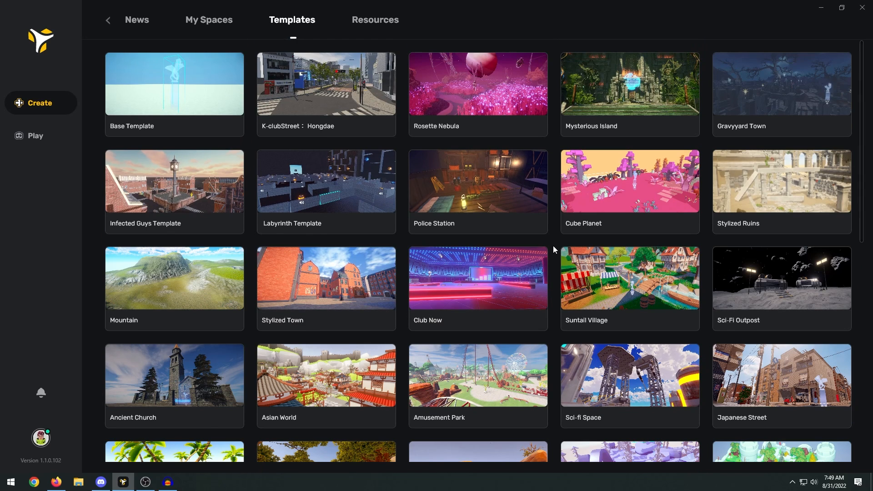
Create a new space from the Summer Beach template and dismiss the Scene Editor introduction
{"action": "scroll", "coordinate": [258, 239], "scroll_direction": "down", "scroll_amount": 1}
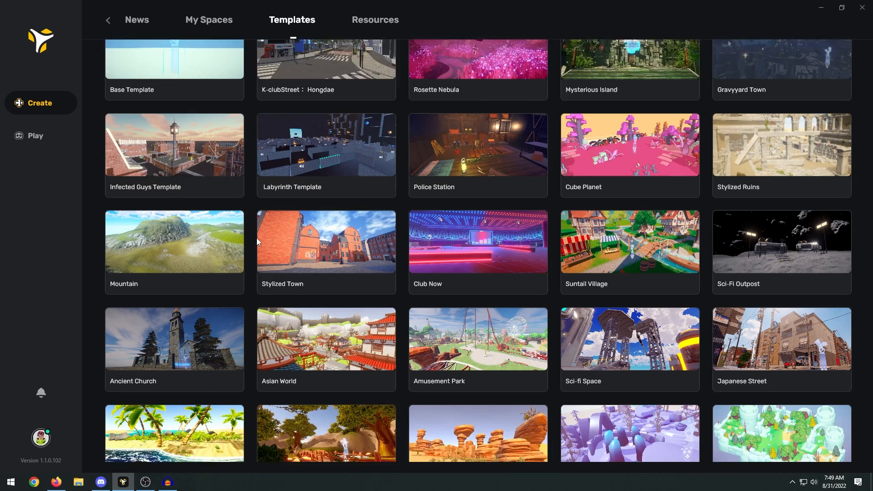
{"action": "scroll", "coordinate": [256, 238], "scroll_direction": "down", "scroll_amount": 4}
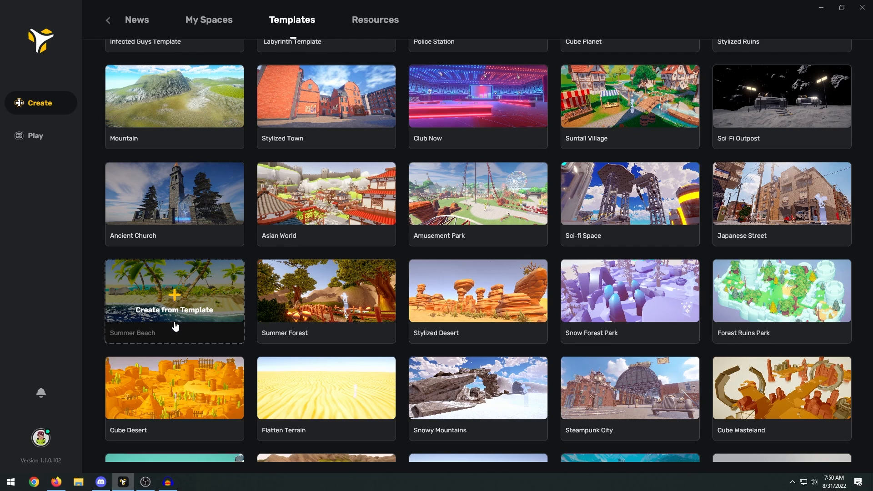
{"action": "left_click", "coordinate": [220, 325]}
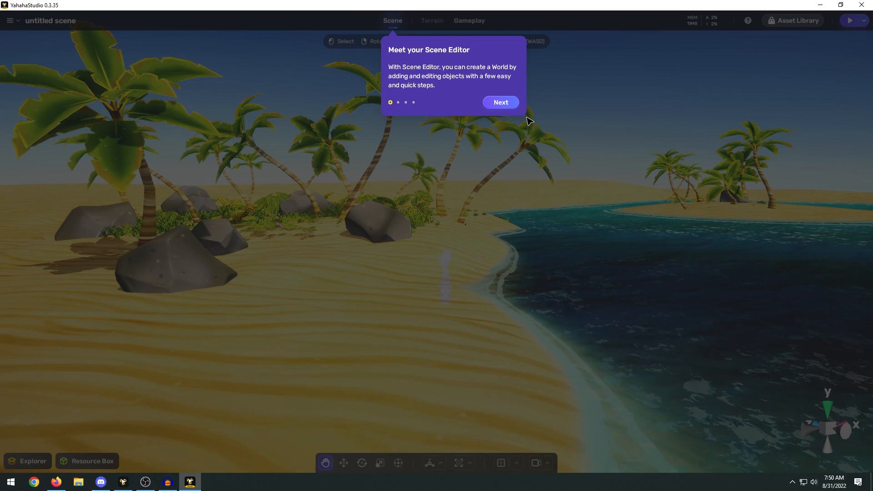
{"action": "left_click", "coordinate": [504, 108]}
{"action": "left_click", "coordinate": [775, 92]}
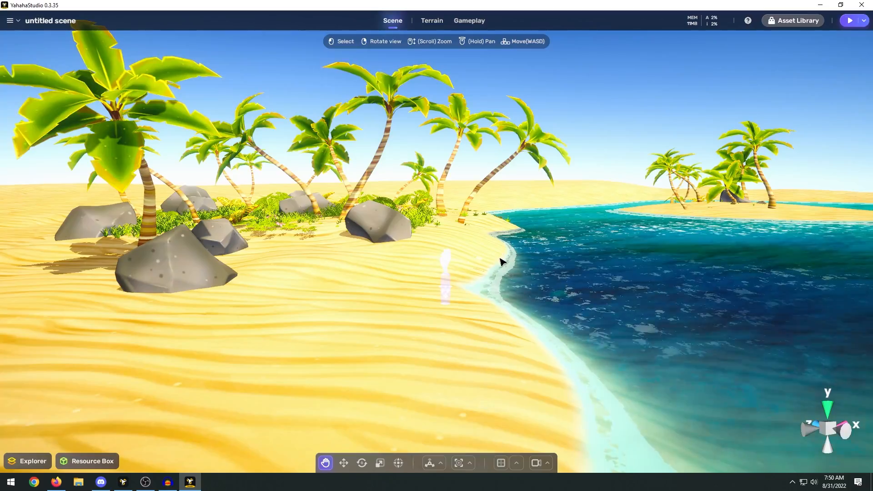
Select the large foreground rock on the sand, dismiss the Properties tip, and activate the Move tool on the rock
{"action": "right_click_drag", "start_coordinate": [501, 260], "coordinate": [623, 262]}
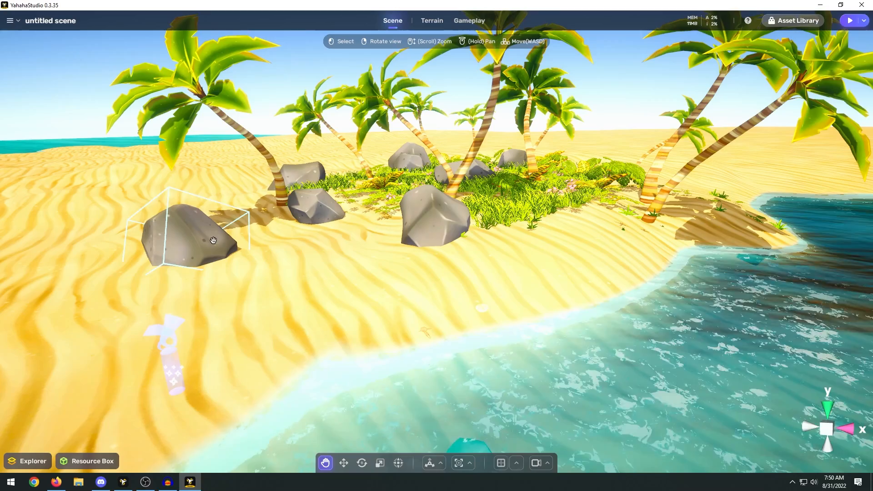
{"action": "right_click_drag", "start_coordinate": [282, 227], "coordinate": [286, 277]}
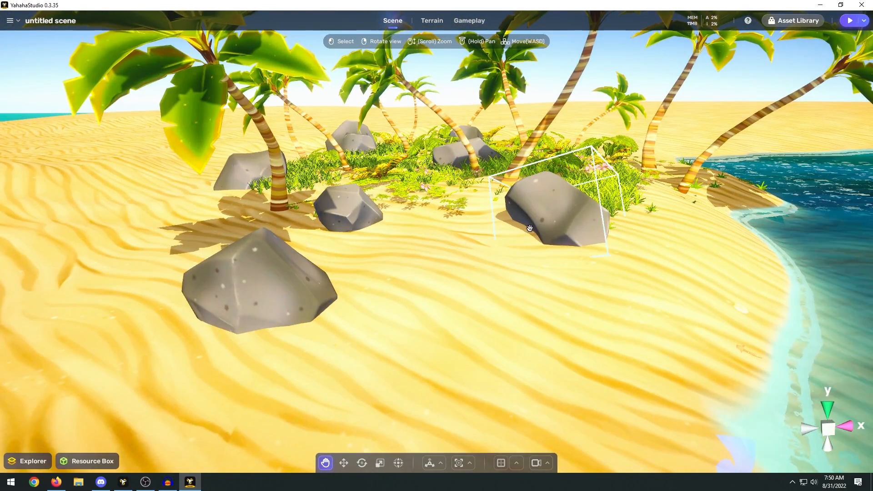
{"action": "left_click", "coordinate": [280, 271]}
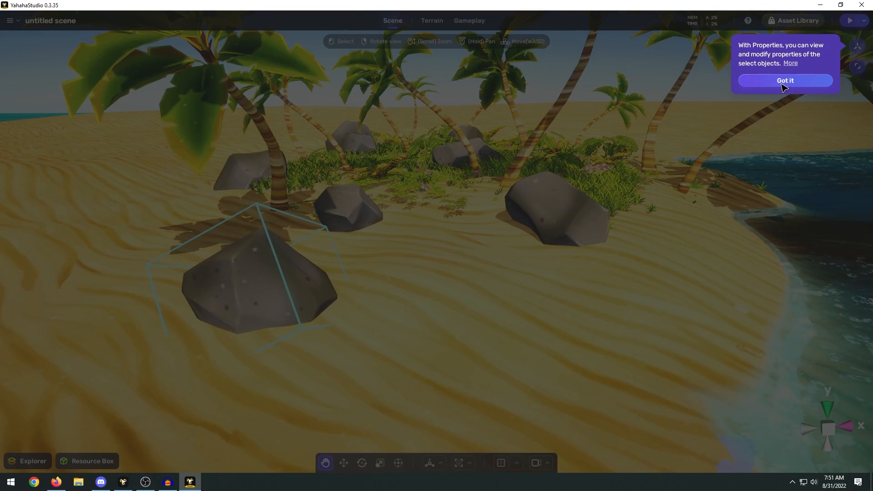
{"action": "left_click", "coordinate": [785, 80]}
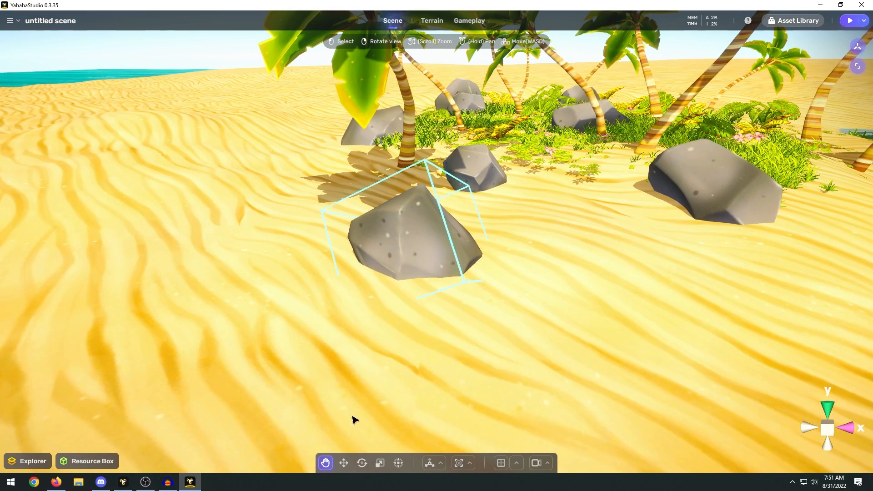
{"action": "left_click", "coordinate": [344, 463]}
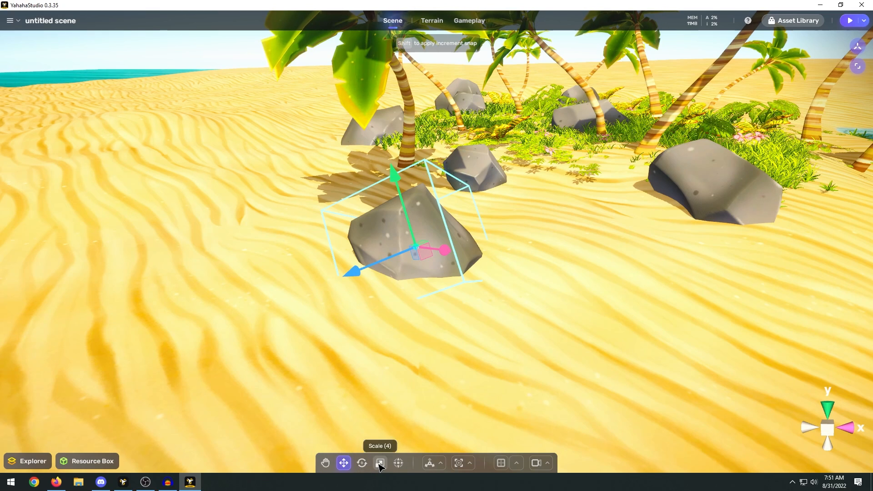
{"action": "right_click_drag", "start_coordinate": [401, 414], "coordinate": [434, 411]}
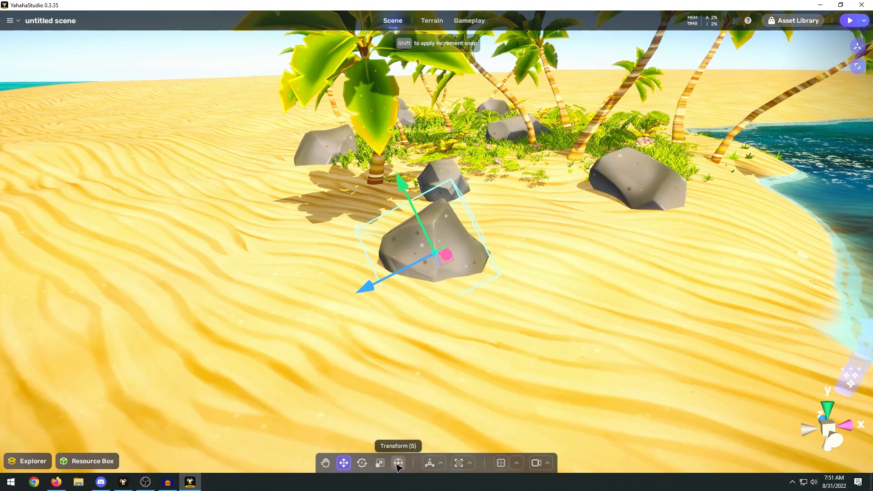
Set the handle rotation to Global and move the foreground rock a short distance across the sand
{"action": "left_click", "coordinate": [430, 463]}
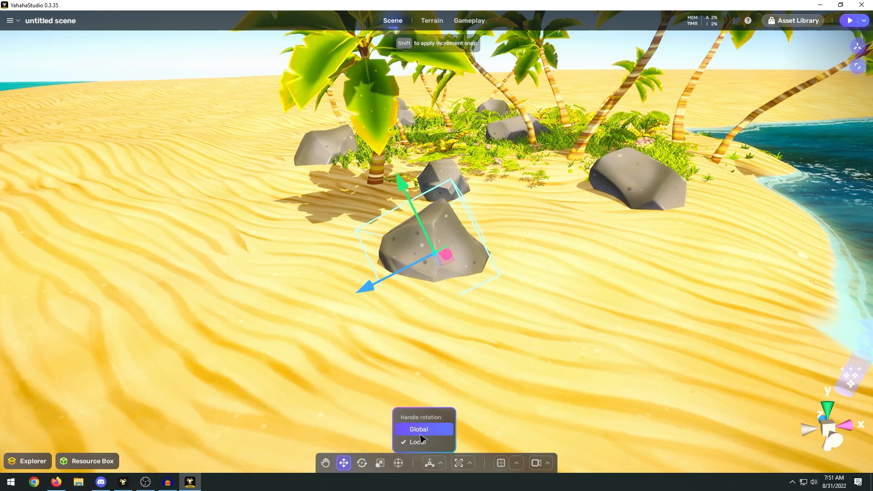
{"action": "left_click", "coordinate": [421, 432]}
{"action": "right_click_drag", "start_coordinate": [456, 342], "coordinate": [481, 302]}
{"action": "mouse_move", "coordinate": [492, 288]}
{"action": "left_mouse_down"}
{"action": "mouse_move", "coordinate": [464, 293]}
{"action": "mouse_move", "coordinate": [508, 288]}
{"action": "left_mouse_up"}
{"action": "right_click_drag", "start_coordinate": [536, 289], "coordinate": [435, 293]}
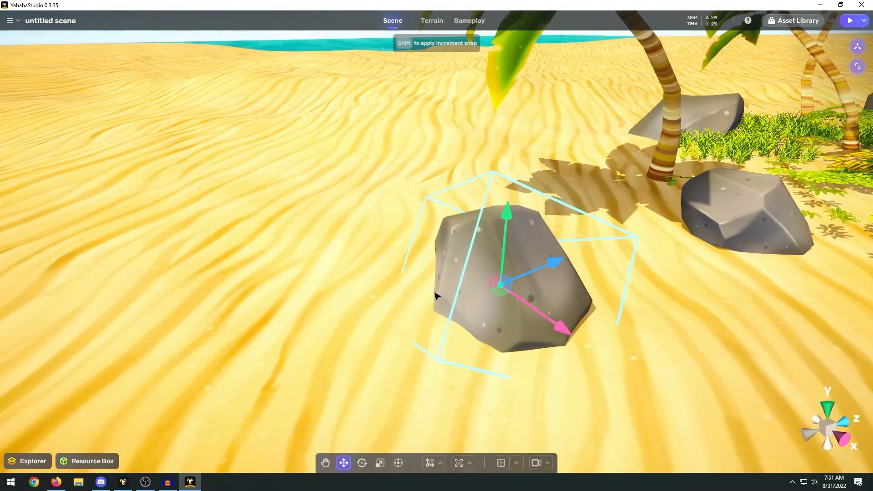
{"action": "left_click_drag", "start_coordinate": [520, 274], "coordinate": [499, 285]}
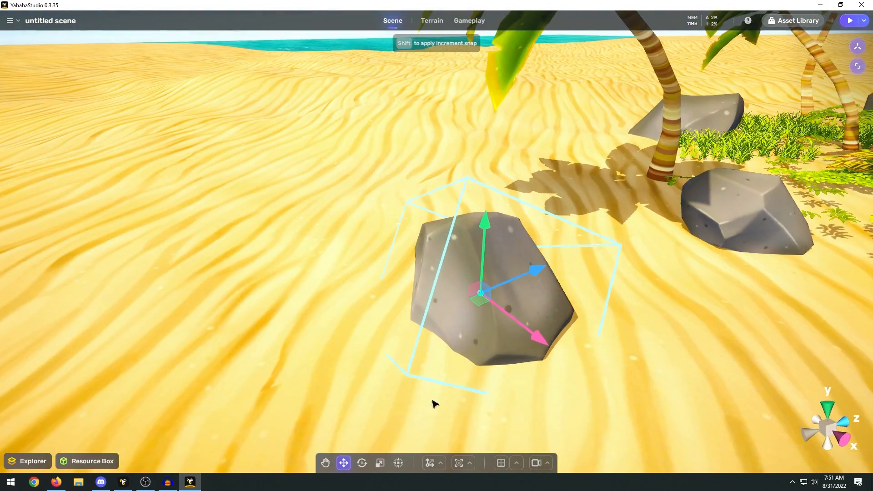
Rotate the foreground rock with the Rotate tool and activate the Scale tool on it
{"action": "left_click", "coordinate": [365, 459]}
{"action": "key", "text": "s"}
{"action": "right_click_drag", "start_coordinate": [513, 356], "coordinate": [499, 341]}
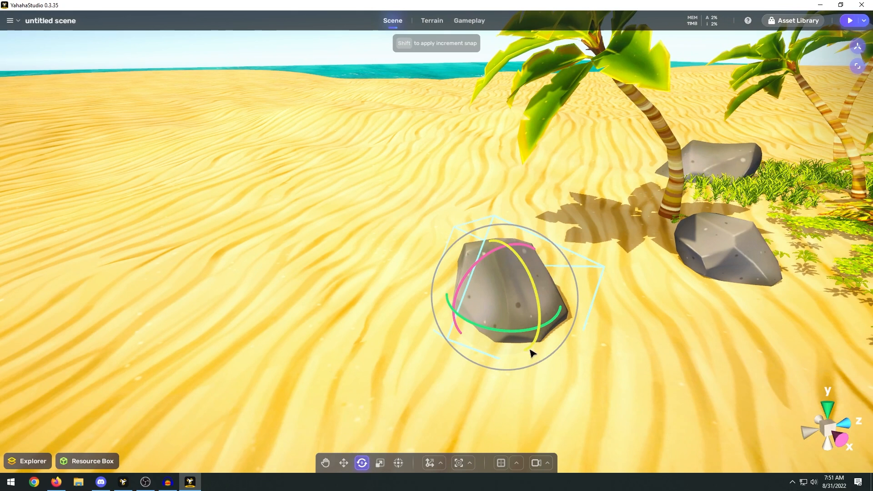
{"action": "left_click_drag", "start_coordinate": [531, 352], "coordinate": [475, 333]}
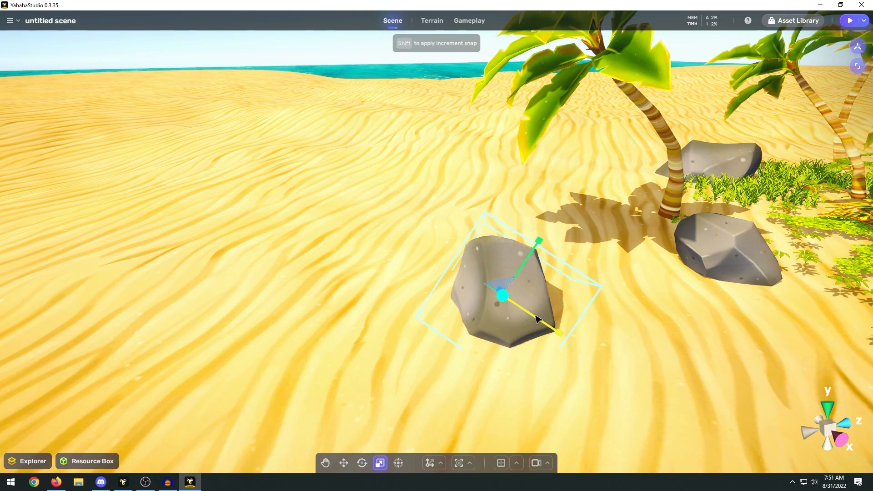
{"action": "key", "text": "a"}
{"action": "right_click_drag", "start_coordinate": [510, 295], "coordinate": [534, 278]}
{"action": "key", "text": "d"}
Select the palm trees beside the lagoon with the Move tool active
{"action": "left_click", "coordinate": [500, 200]}
{"action": "key", "text": "w"}
{"action": "key", "text": "a"}
{"action": "key", "text": "s"}
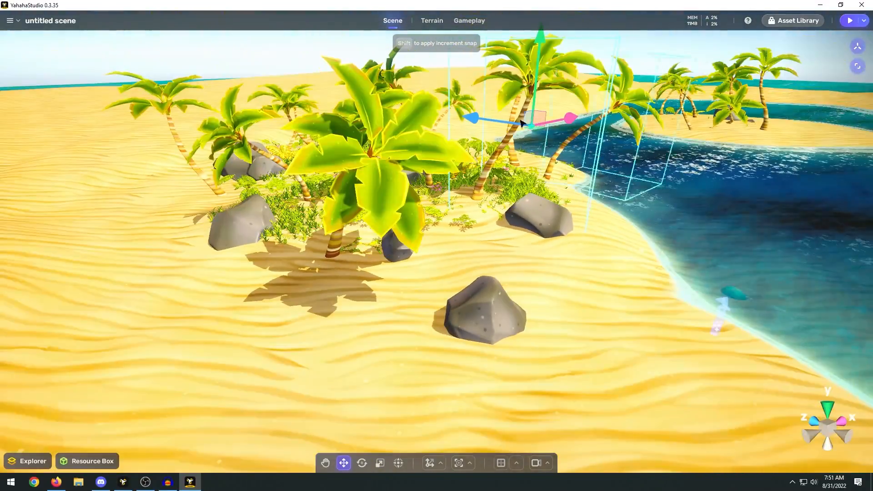
Switch to terrain editing and dismiss the brush introduction
{"action": "left_click", "coordinate": [427, 26]}
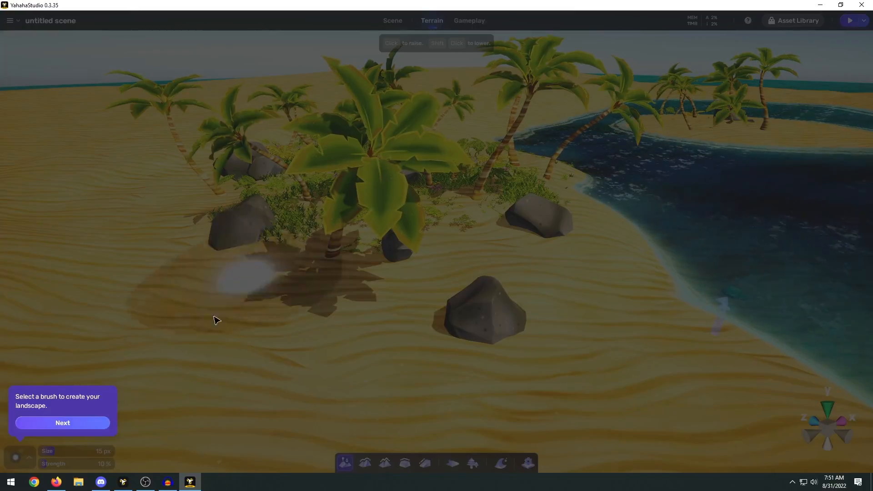
{"action": "left_click", "coordinate": [63, 423]}
{"action": "right_click_drag", "start_coordinate": [445, 192], "coordinate": [607, 200]}
{"action": "key", "text": "a"}
{"action": "key", "text": "s"}
{"action": "key", "text": "s"}
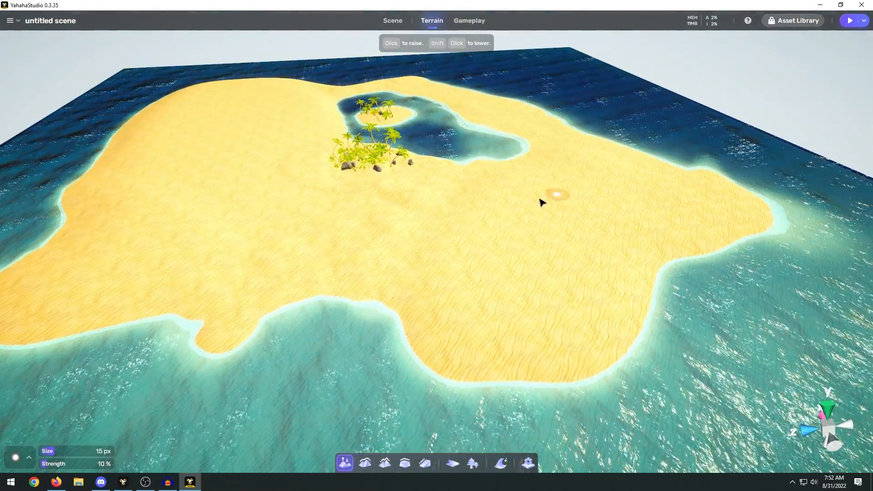
Raise a small peak on the lagoon shore with a 15 px brush at 10% strength and a sandbar across the shallow water at 2%
{"action": "key", "text": "a"}
{"action": "key", "text": "w"}
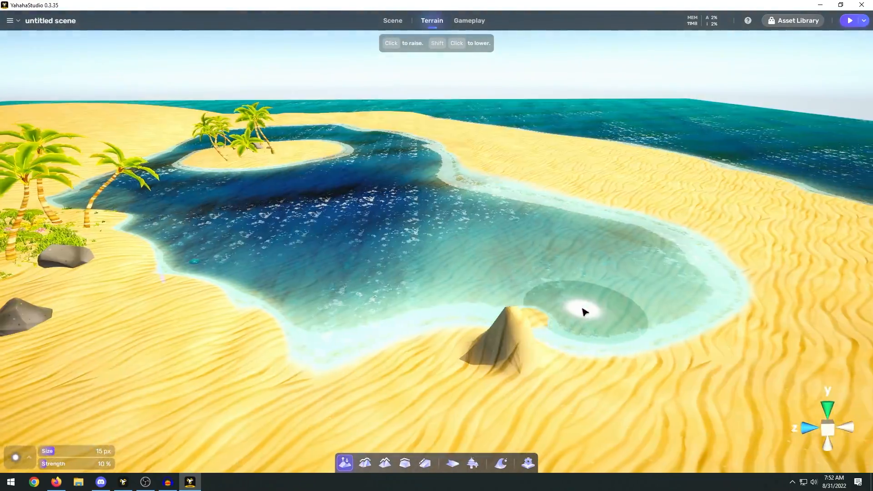
{"action": "key", "text": "d"}
{"action": "right_click_drag", "start_coordinate": [585, 312], "coordinate": [541, 333]}
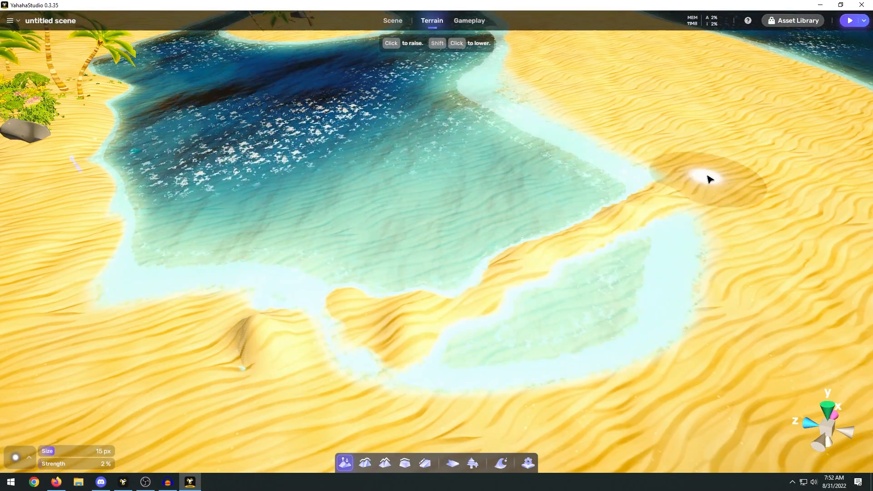
Raise rows of dunes on the open sand using a ridged brush mask at 99 px and 25% strength, and review the brush masks
{"action": "key", "text": "s"}
{"action": "key", "text": "a"}
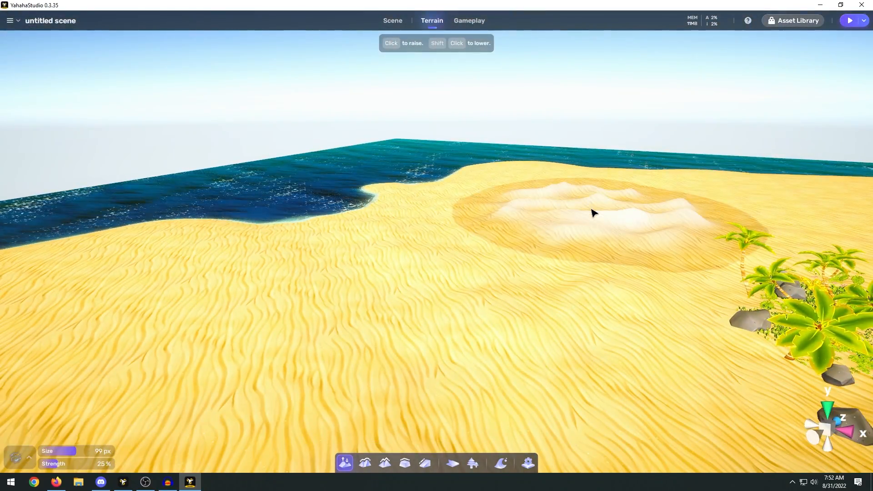
{"action": "right_click_drag", "start_coordinate": [591, 209], "coordinate": [629, 178]}
{"action": "key", "text": "w"}
{"action": "key", "text": "w"}
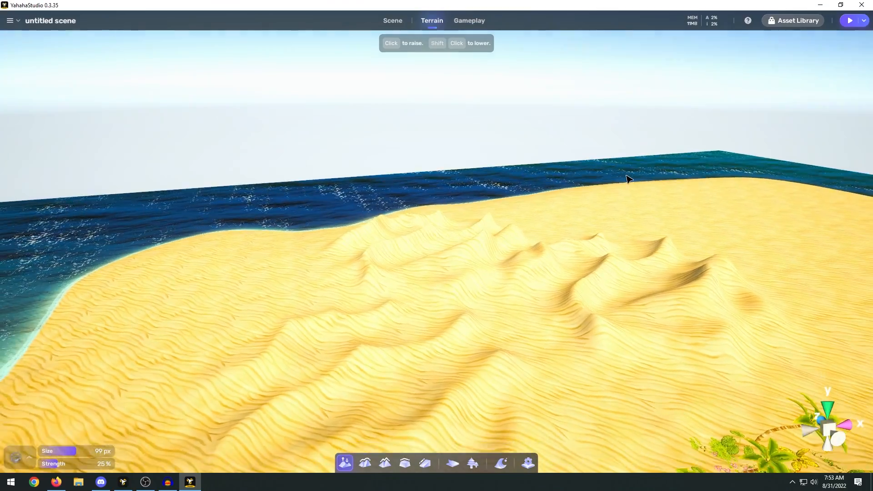
{"action": "left_click", "coordinate": [15, 457]}
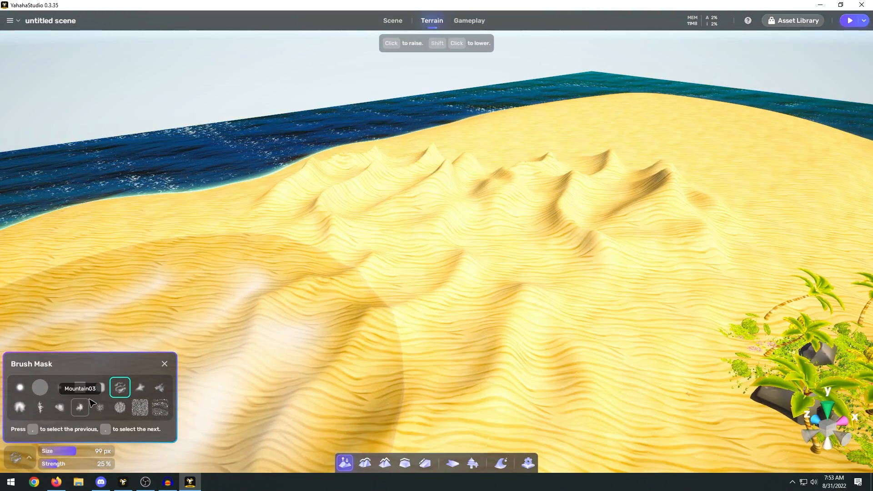
{"action": "left_click", "coordinate": [164, 363]}
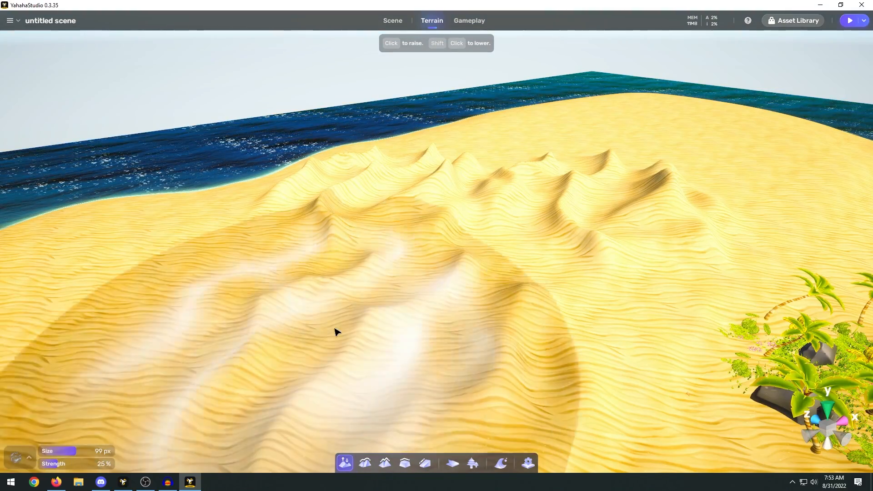
Paint the raised dunes with the Sand 01 A texture at 30 px and 100% opacity
{"action": "right_click_drag", "start_coordinate": [337, 332], "coordinate": [380, 335]}
{"action": "left_click", "coordinate": [16, 458]}
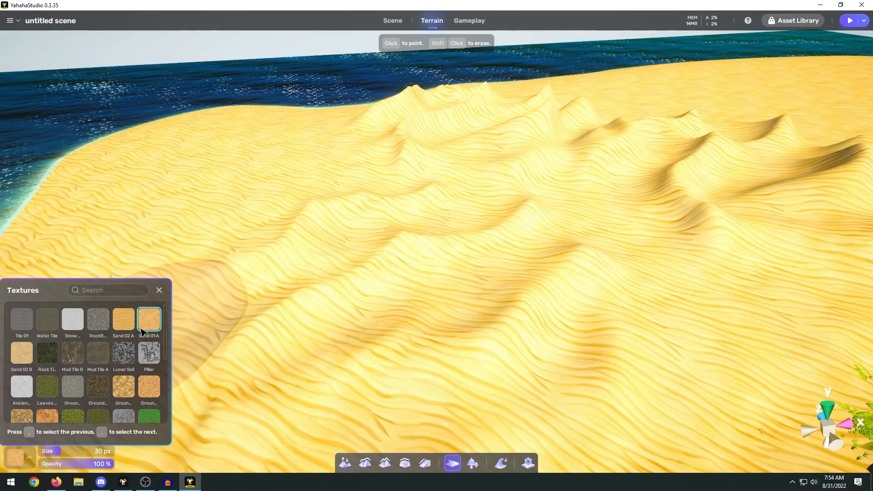
{"action": "left_click", "coordinate": [143, 326]}
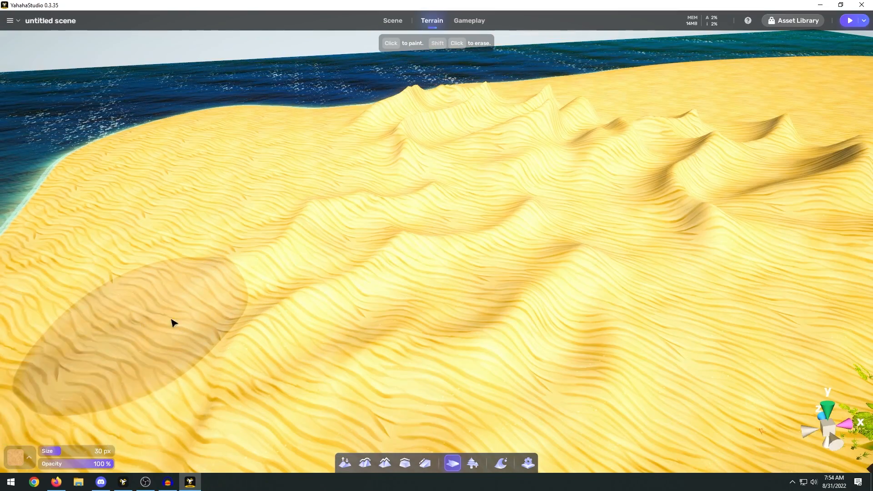
{"action": "mouse_move", "coordinate": [171, 320]}
{"action": "right_mouse_down"}
{"action": "mouse_move", "coordinate": [303, 276]}
{"action": "mouse_move", "coordinate": [283, 290]}
{"action": "right_mouse_up"}
{"action": "left_click", "coordinate": [332, 295]}
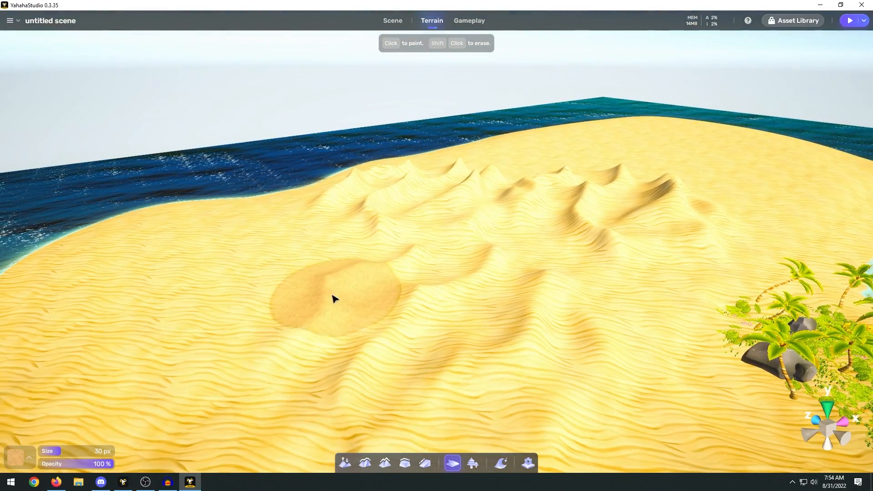
{"action": "mouse_move", "coordinate": [334, 298]}
{"action": "left_mouse_down"}
{"action": "mouse_move", "coordinate": [468, 323]}
{"action": "mouse_move", "coordinate": [532, 306]}
{"action": "mouse_move", "coordinate": [450, 289]}
{"action": "mouse_move", "coordinate": [358, 196]}
{"action": "mouse_move", "coordinate": [531, 222]}
{"action": "mouse_move", "coordinate": [614, 220]}
{"action": "mouse_move", "coordinate": [673, 203]}
{"action": "left_mouse_up"}
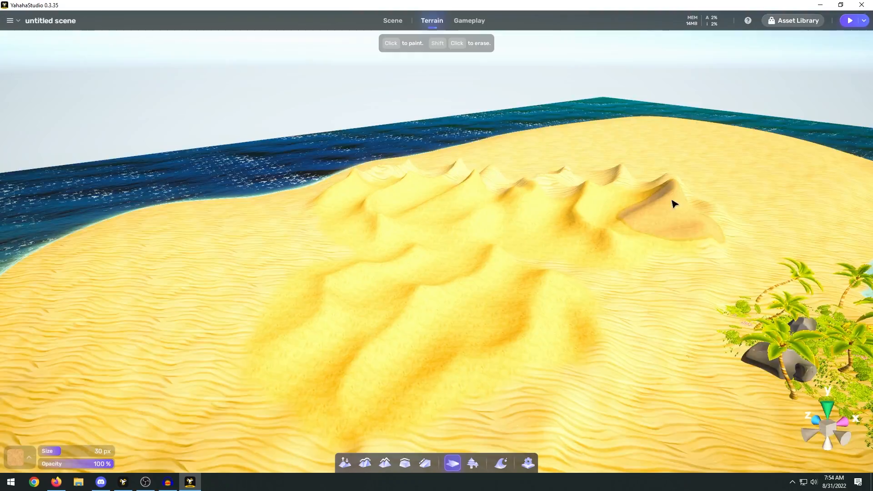
{"action": "right_click_drag", "start_coordinate": [673, 202], "coordinate": [514, 199]}
{"action": "key", "text": "s"}
{"action": "key", "text": "a"}
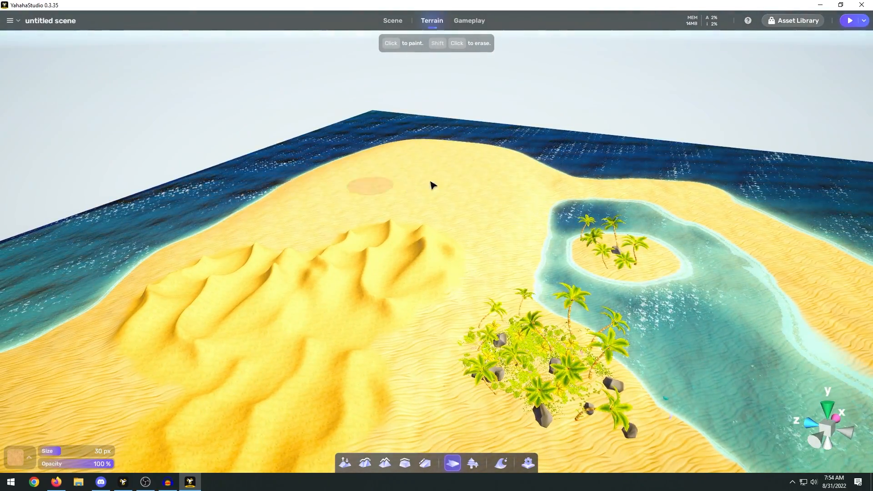
Raise tall mountain peaks at the far end of the island with a mountain brush mask at 183 px and 84% strength
{"action": "left_click", "coordinate": [16, 457]}
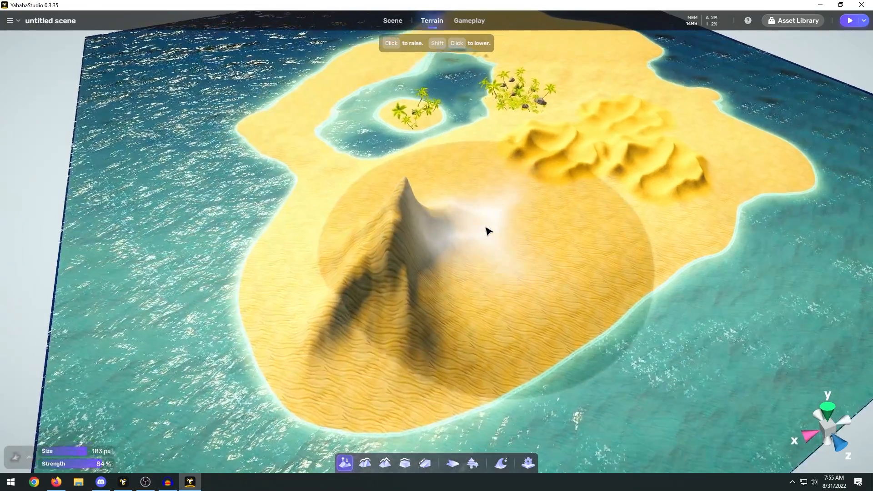
{"action": "scroll", "coordinate": [487, 230], "scroll_direction": "up", "scroll_amount": 3}
{"action": "key", "text": "d"}
{"action": "right_click_drag", "start_coordinate": [463, 222], "coordinate": [401, 227]}
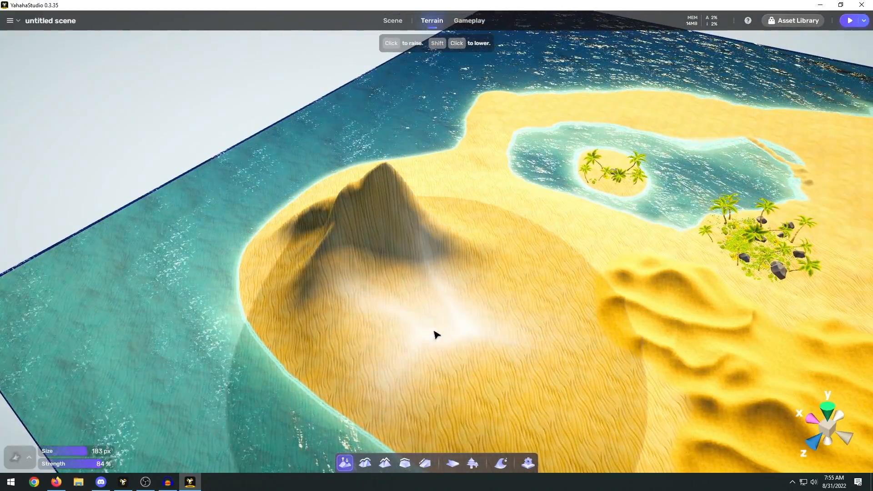
{"action": "left_click_drag", "start_coordinate": [435, 334], "coordinate": [436, 321]}
{"action": "right_click_drag", "start_coordinate": [502, 309], "coordinate": [552, 301]}
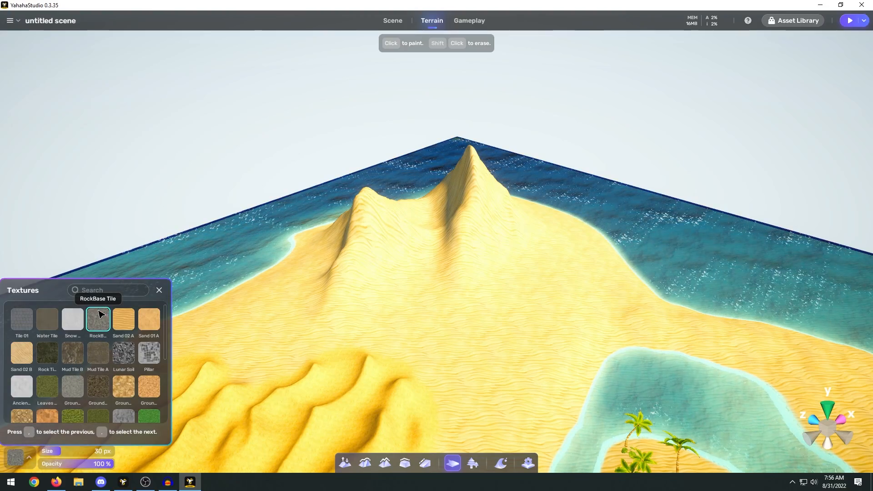
Paint the mountain slopes with the RockBase Tile texture and the ground around their base with a green texture
{"action": "mouse_move", "coordinate": [474, 287]}
{"action": "right_mouse_down"}
{"action": "mouse_move", "coordinate": [458, 274]}
{"action": "mouse_move", "coordinate": [443, 287]}
{"action": "right_mouse_up"}
{"action": "left_click_drag", "start_coordinate": [443, 285], "coordinate": [514, 228]}
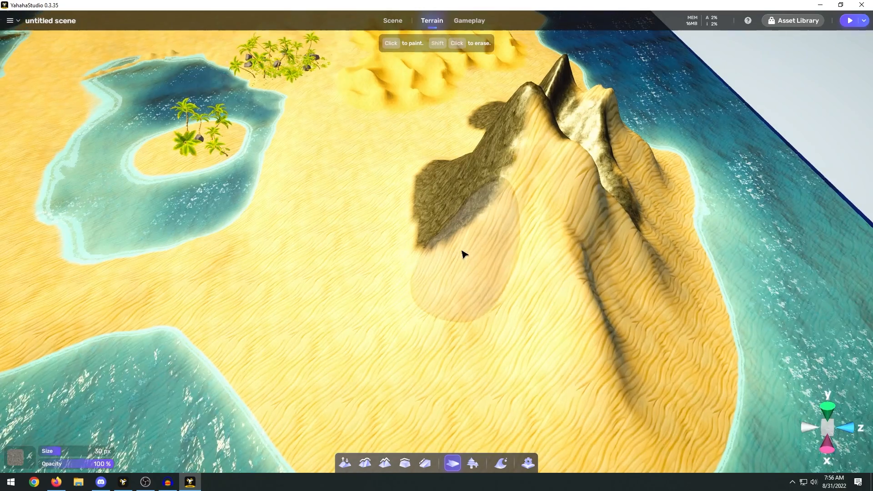
{"action": "left_click_drag", "start_coordinate": [463, 253], "coordinate": [545, 259]}
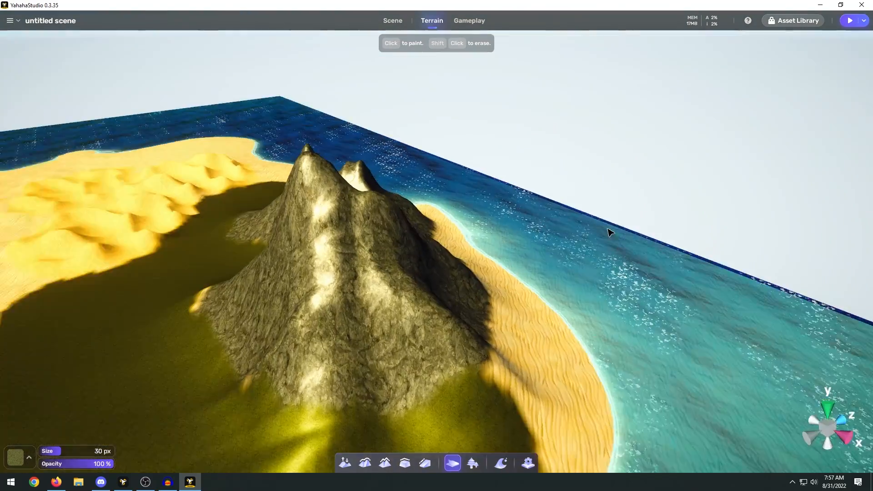
Paint both mountain peaks with the snow texture using a 10 px brush at 100% opacity
{"action": "mouse_move", "coordinate": [610, 230]}
{"action": "right_mouse_down"}
{"action": "mouse_move", "coordinate": [525, 234]}
{"action": "mouse_move", "coordinate": [491, 286]}
{"action": "right_mouse_up"}
{"action": "mouse_move", "coordinate": [400, 303]}
{"action": "left_mouse_down"}
{"action": "mouse_move", "coordinate": [488, 298]}
{"action": "mouse_move", "coordinate": [563, 269]}
{"action": "left_mouse_up"}
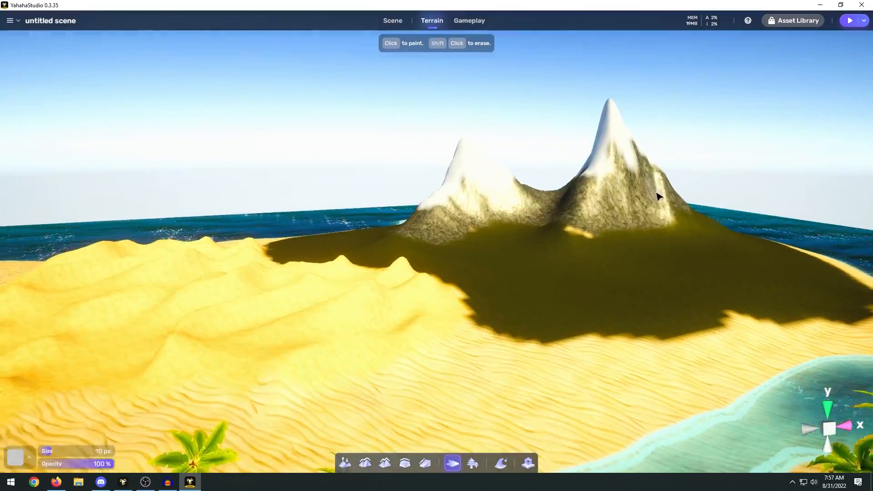
{"action": "scroll", "coordinate": [681, 189], "scroll_direction": "down", "scroll_amount": 3}
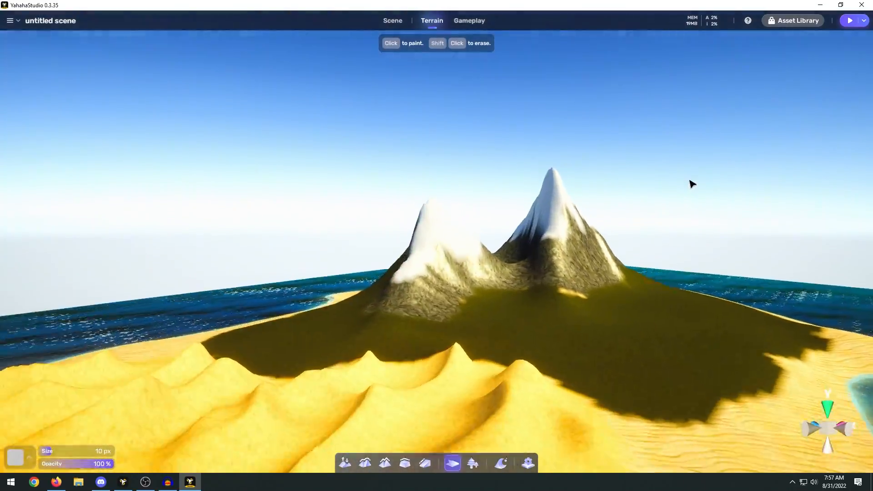
{"action": "scroll", "coordinate": [682, 190], "scroll_direction": "down", "scroll_amount": 6}
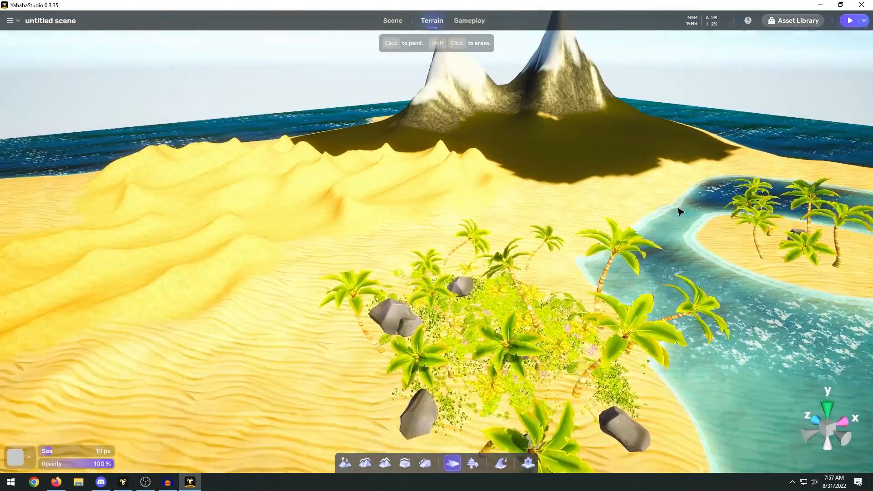
{"action": "scroll", "coordinate": [680, 198], "scroll_direction": "down", "scroll_amount": 1}
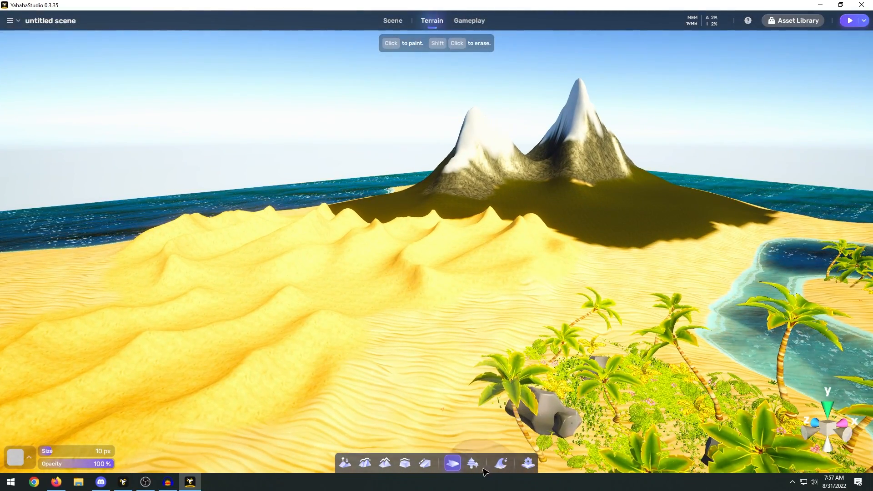
Paint trees over the green ground around the mountains with the foliage brush at 46 px and 20% density
{"action": "left_click", "coordinate": [127, 316]}
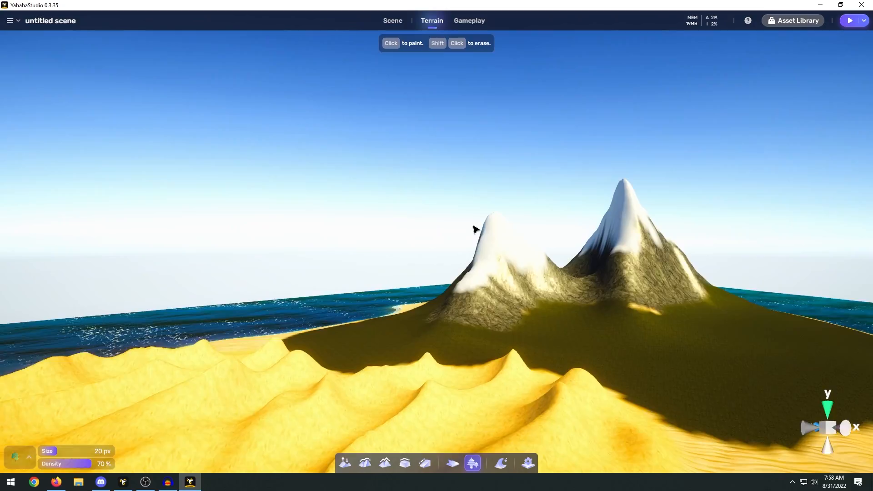
{"action": "right_click_drag", "start_coordinate": [476, 230], "coordinate": [496, 254]}
{"action": "left_click", "coordinate": [460, 236]}
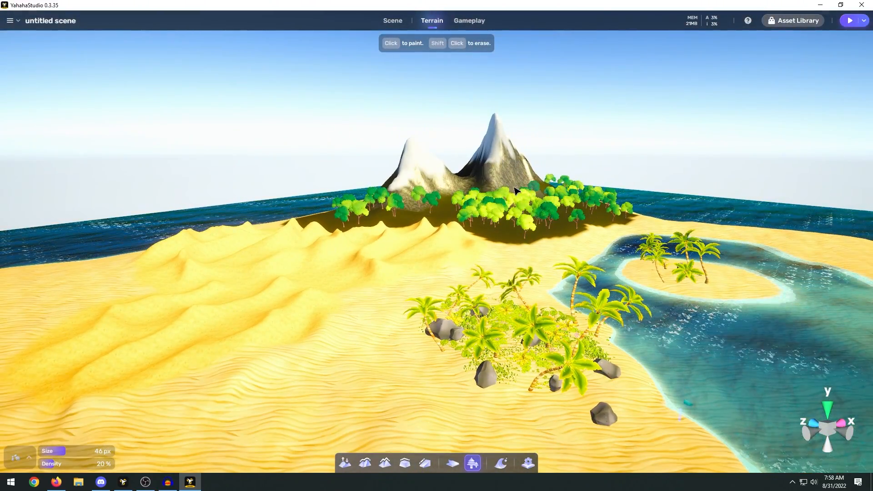
{"action": "right_click_drag", "start_coordinate": [515, 191], "coordinate": [484, 200]}
Return to scene editing and select the foreground rock on the sand near the palm trees
{"action": "right_click_drag", "start_coordinate": [485, 326], "coordinate": [568, 348]}
{"action": "right_click_drag", "start_coordinate": [534, 299], "coordinate": [567, 302]}
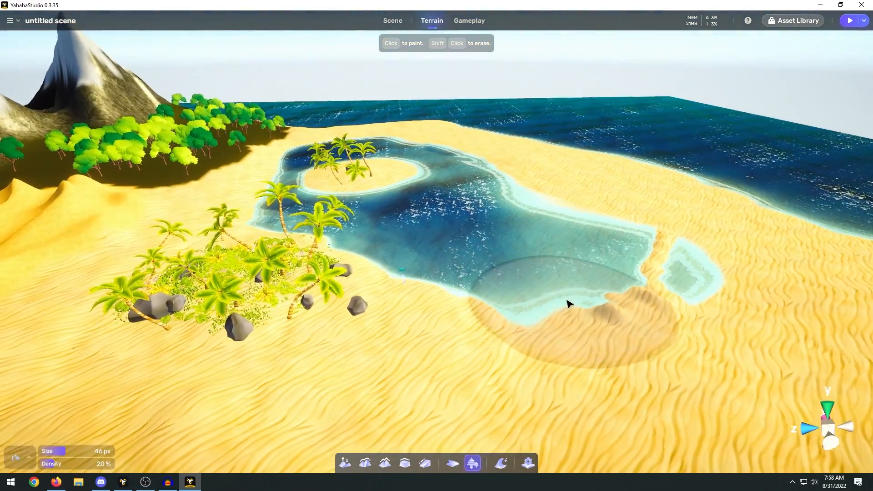
{"action": "right_click_drag", "start_coordinate": [668, 290], "coordinate": [631, 289]}
{"action": "left_click_drag", "start_coordinate": [631, 290], "coordinate": [630, 289]}
{"action": "key", "text": "d"}
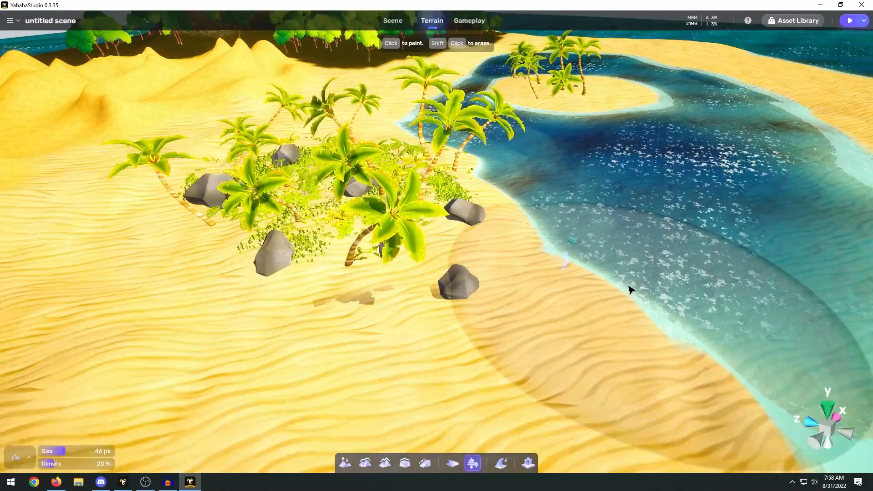
{"action": "right_click_drag", "start_coordinate": [630, 288], "coordinate": [553, 267]}
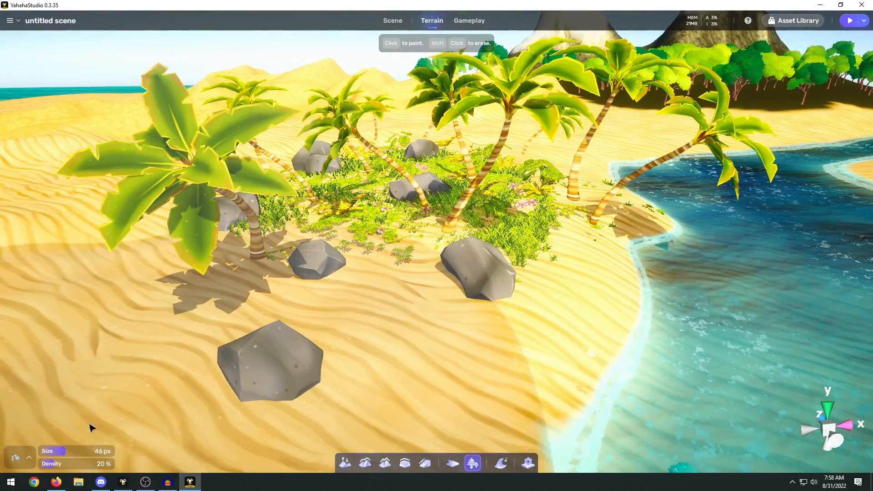
{"action": "left_click", "coordinate": [345, 462]}
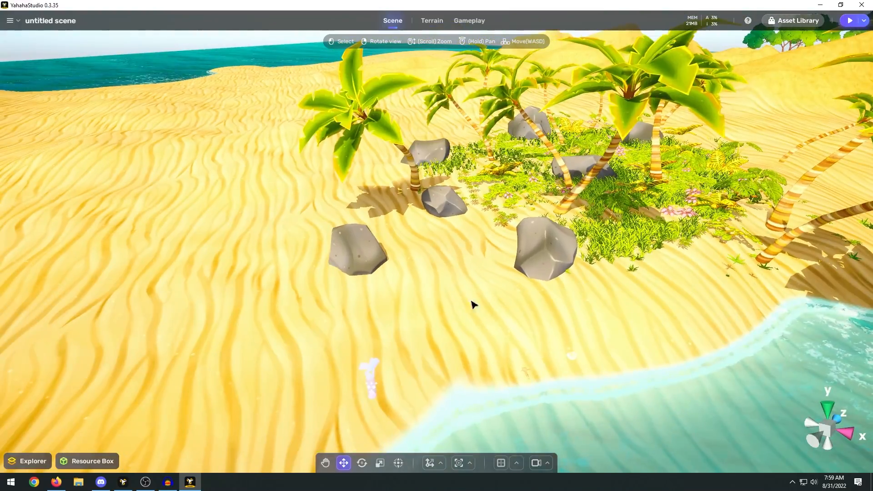
{"action": "right_click_drag", "start_coordinate": [500, 335], "coordinate": [584, 238]}
{"action": "left_click", "coordinate": [281, 340]}
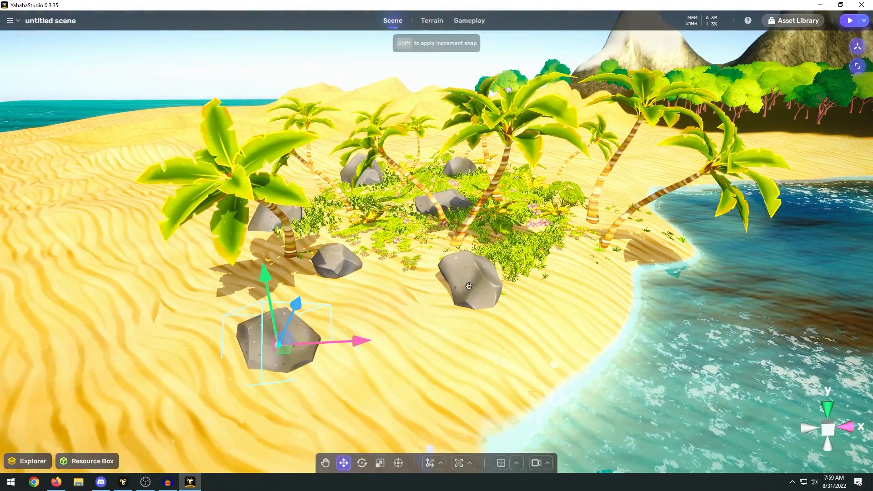
Inspect the rocks near the palm trees by selecting them in turn, ending on the large rock alone on the foreground sand
{"action": "right_click_drag", "start_coordinate": [467, 285], "coordinate": [453, 296]}
{"action": "key", "text": "d"}
{"action": "left_click", "coordinate": [519, 251]}
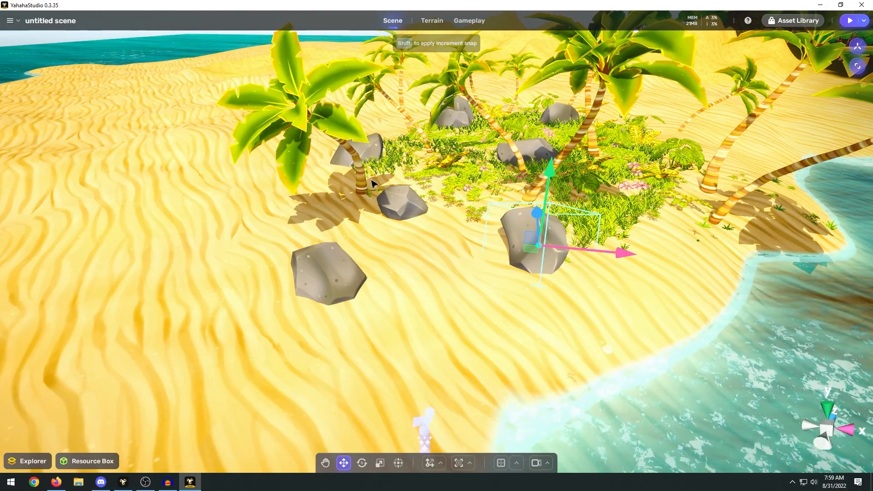
{"action": "left_click", "coordinate": [521, 220]}
{"action": "right_click_drag", "start_coordinate": [523, 210], "coordinate": [452, 286]}
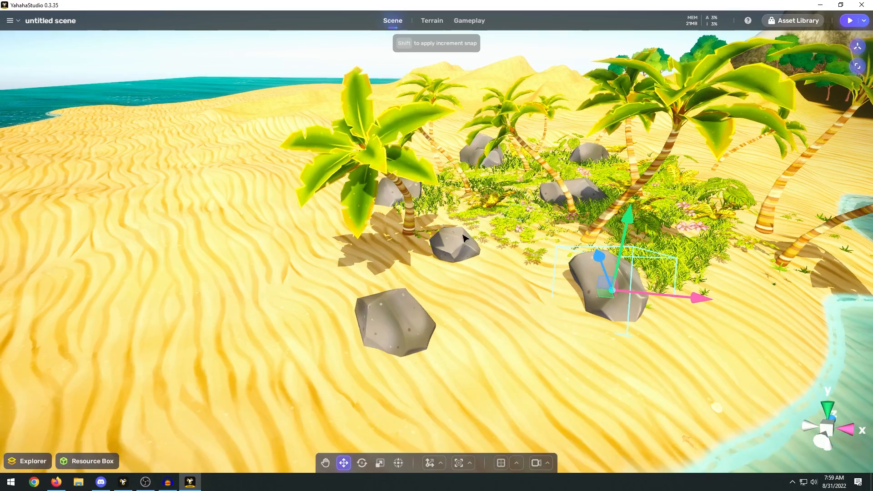
{"action": "left_click", "coordinate": [412, 318]}
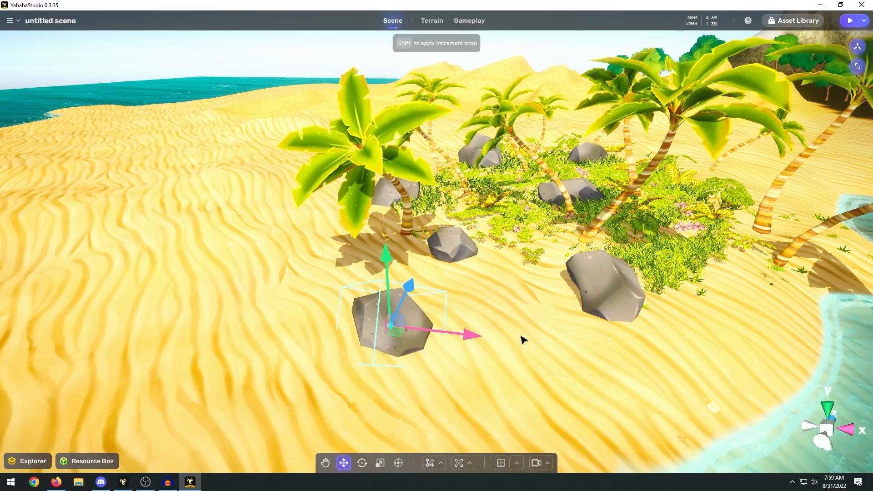
{"action": "key", "text": "d"}
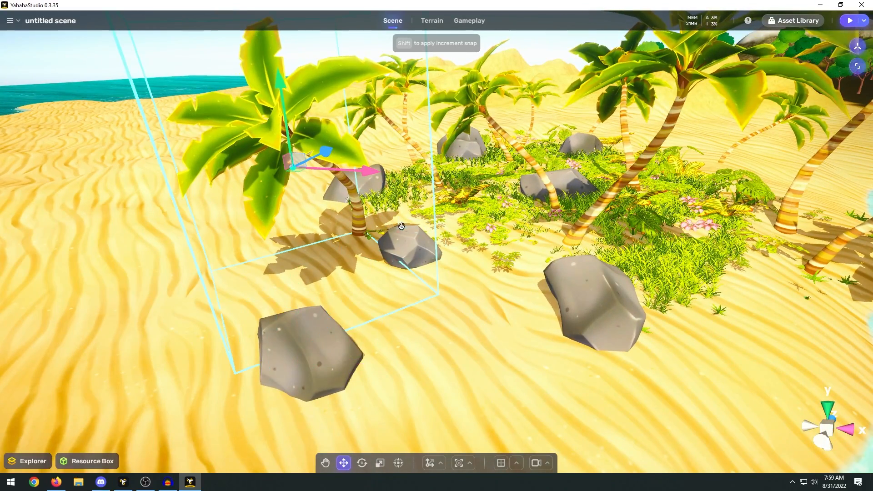
{"action": "left_click", "coordinate": [407, 245]}
{"action": "left_click", "coordinate": [333, 336]}
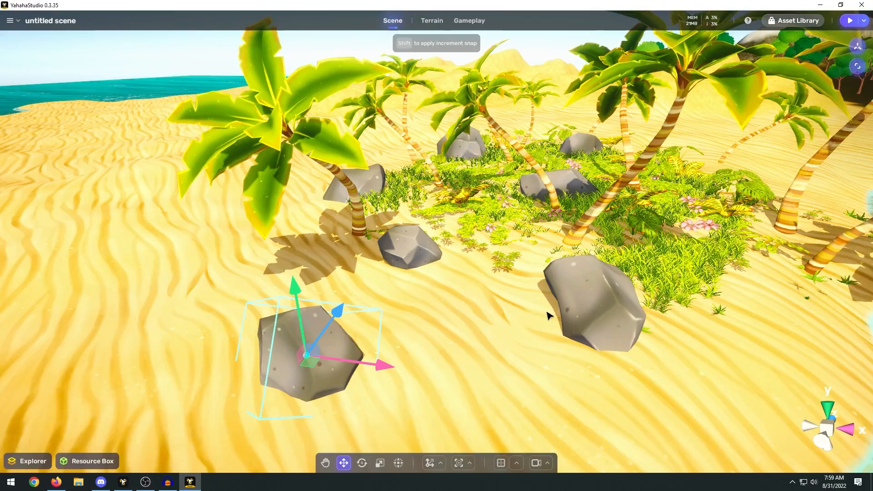
{"action": "right_click_drag", "start_coordinate": [547, 314], "coordinate": [527, 319]}
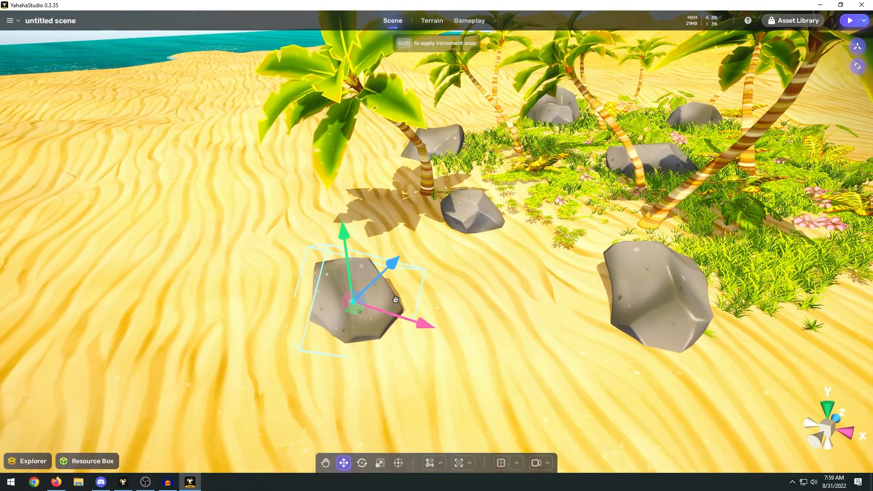
{"action": "left_click", "coordinate": [462, 206]}
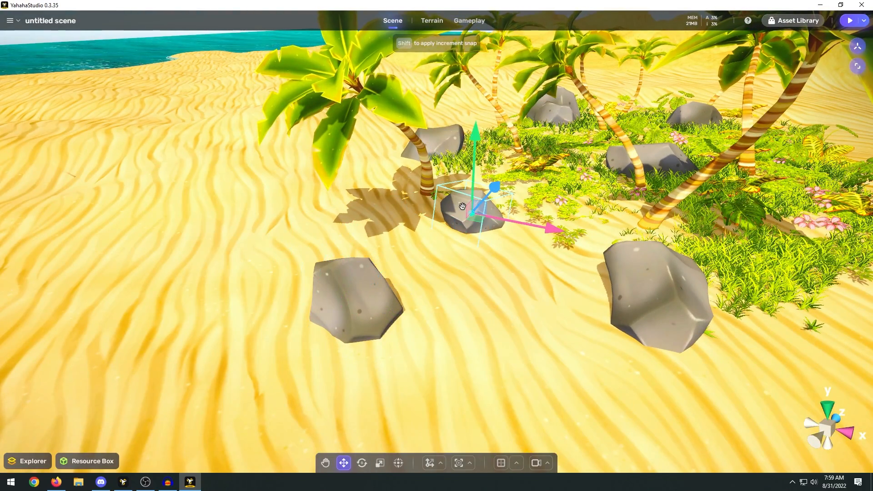
{"action": "left_click", "coordinate": [359, 298]}
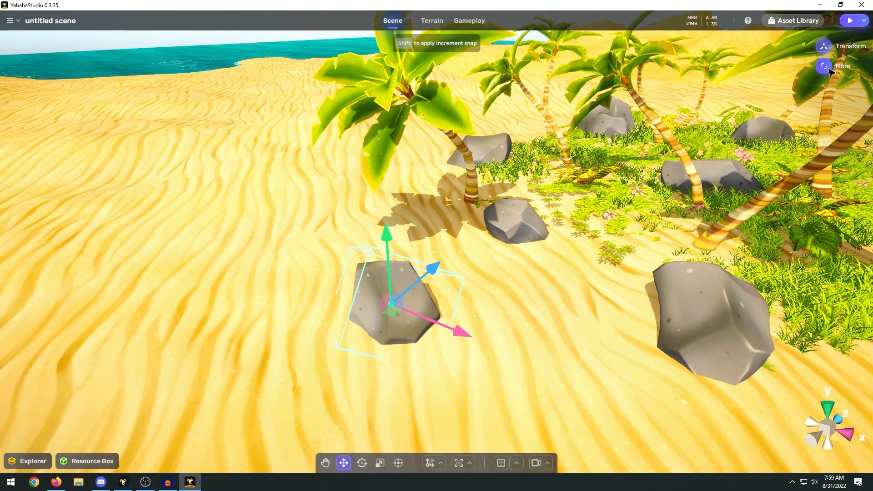
Browse the gameplay components available for the selected foreground rock and add the Monster complex component to it
{"action": "left_click", "coordinate": [827, 68]}
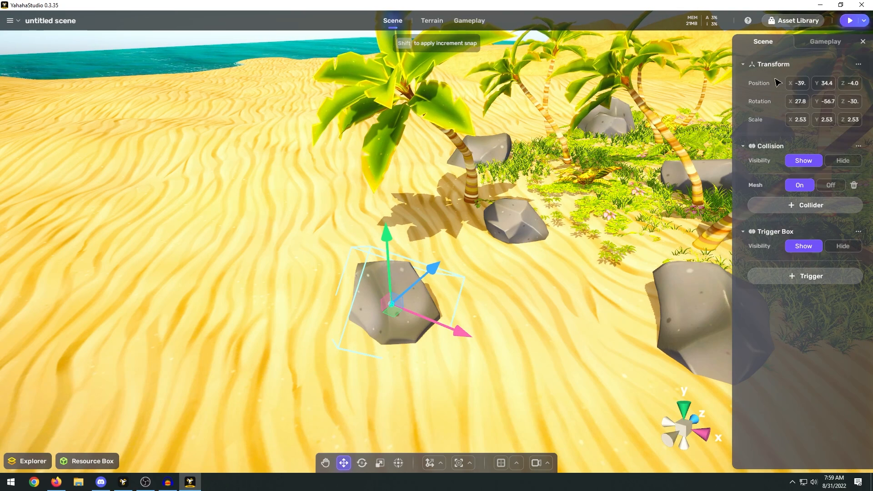
{"action": "left_click", "coordinate": [823, 46]}
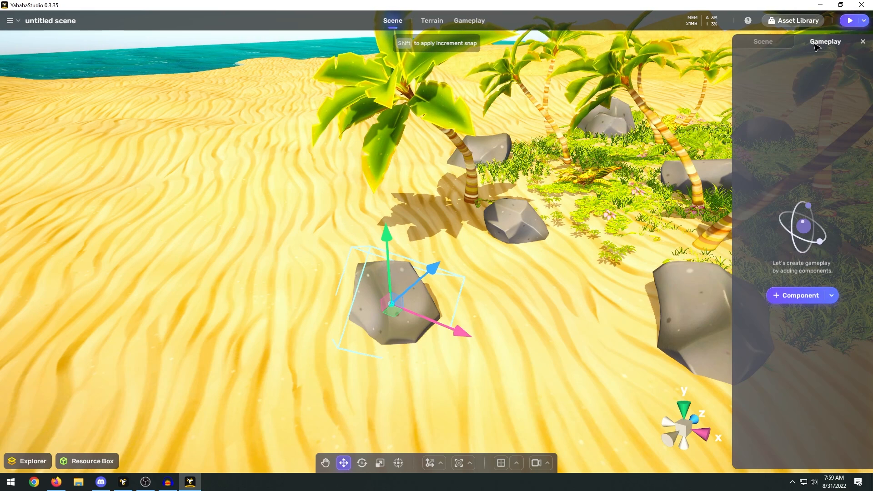
{"action": "left_click", "coordinate": [804, 296]}
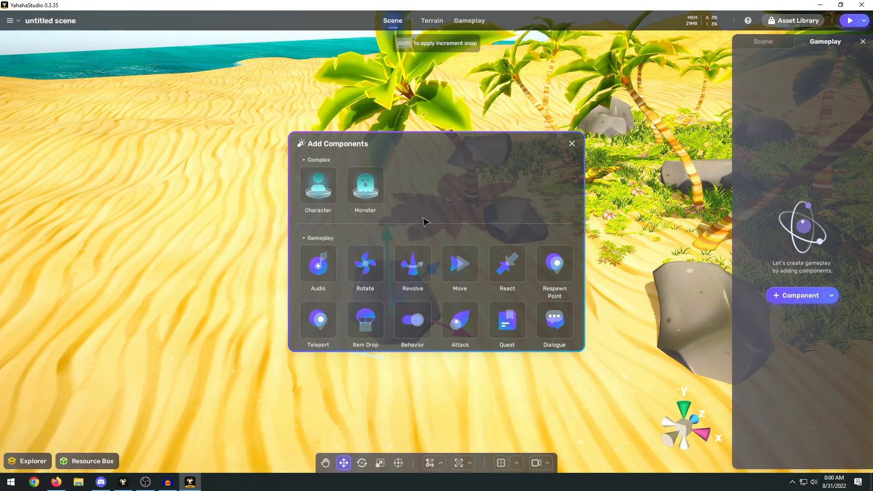
{"action": "scroll", "coordinate": [472, 203], "scroll_direction": "down", "scroll_amount": 2}
{"action": "scroll", "coordinate": [474, 205], "scroll_direction": "up", "scroll_amount": 2}
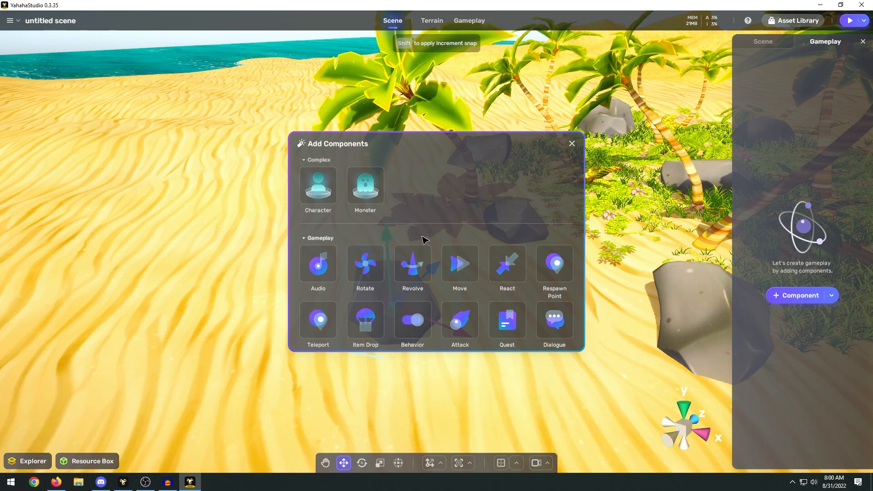
{"action": "mouse_move", "coordinate": [333, 201]}
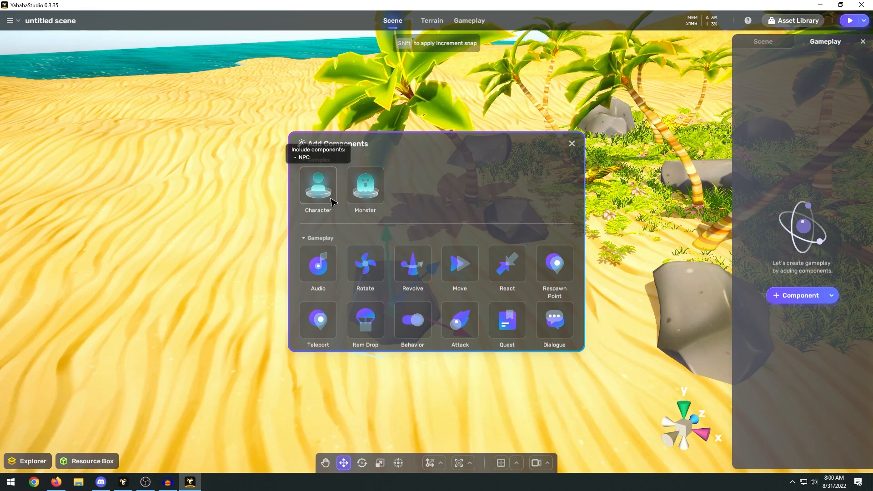
{"action": "mouse_move", "coordinate": [365, 203]}
{"action": "scroll", "coordinate": [364, 203], "scroll_direction": "down", "scroll_amount": 2}
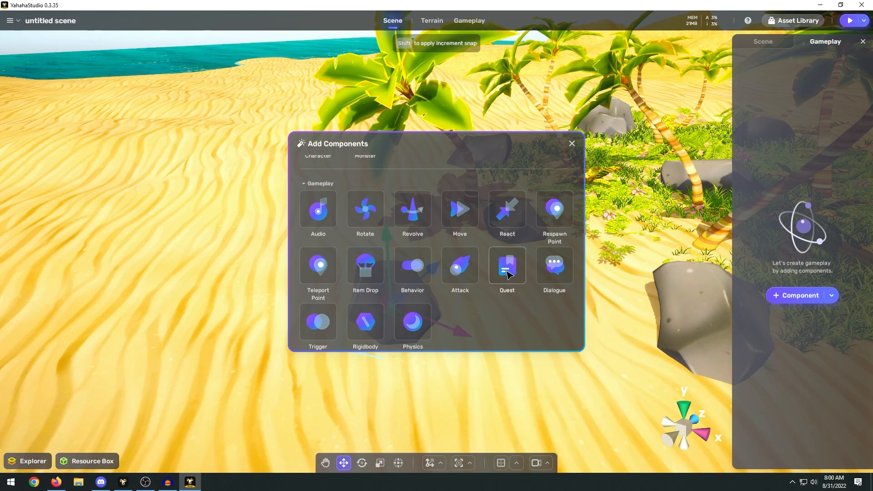
{"action": "scroll", "coordinate": [440, 245], "scroll_direction": "up", "scroll_amount": 2}
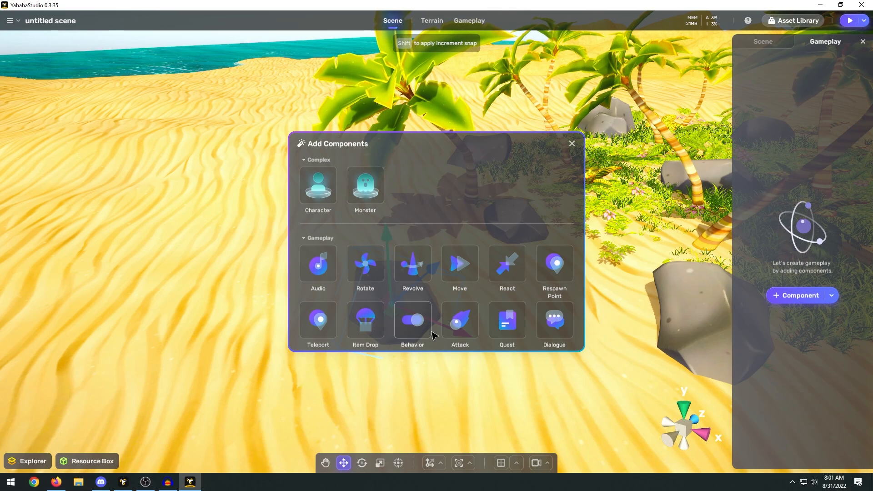
{"action": "left_click", "coordinate": [366, 186]}
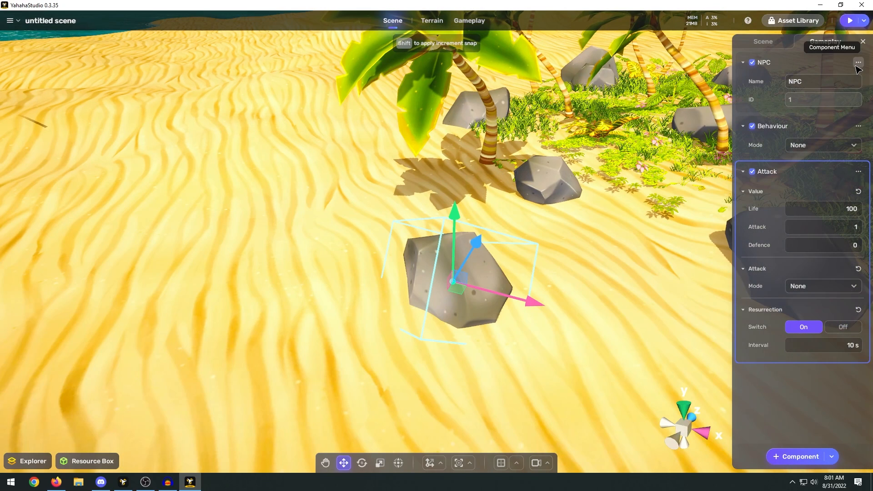
Delete the NPC and Behaviour components from the foreground rock, keeping only its Attack component
{"action": "left_click", "coordinate": [858, 62]}
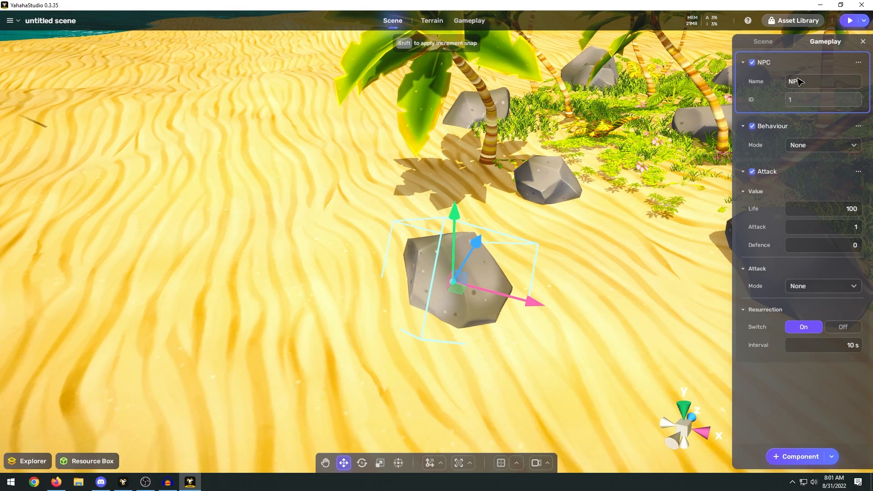
{"action": "left_click", "coordinate": [858, 62]}
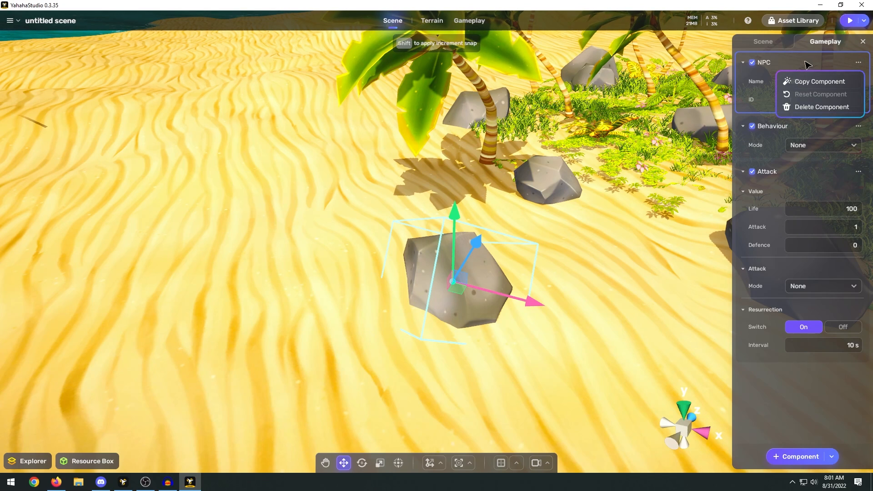
{"action": "left_click", "coordinate": [858, 62]}
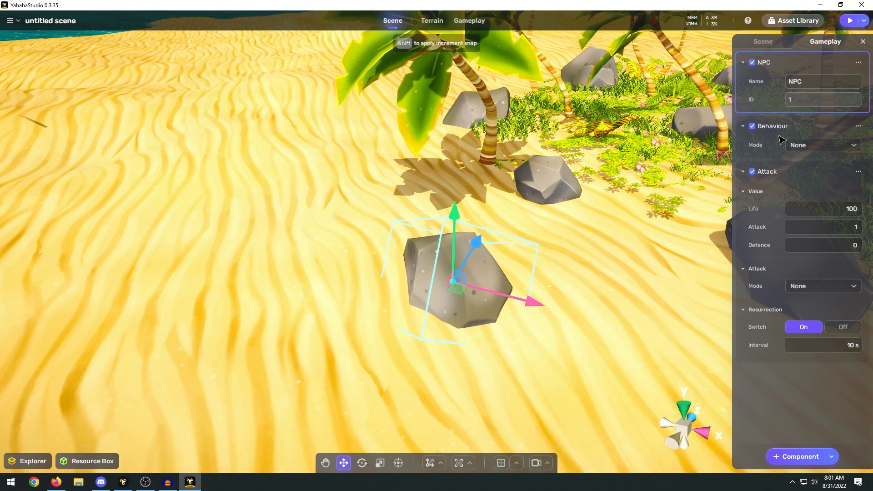
{"action": "left_click", "coordinate": [858, 62]}
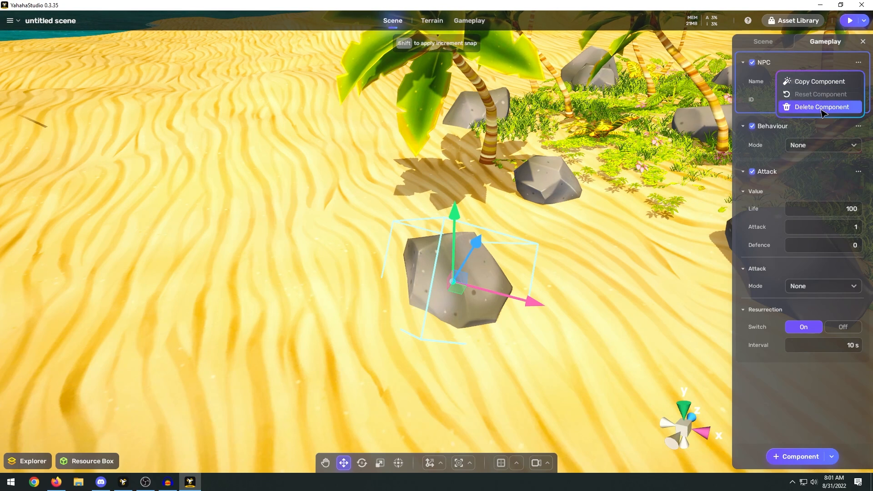
{"action": "left_click", "coordinate": [801, 106]}
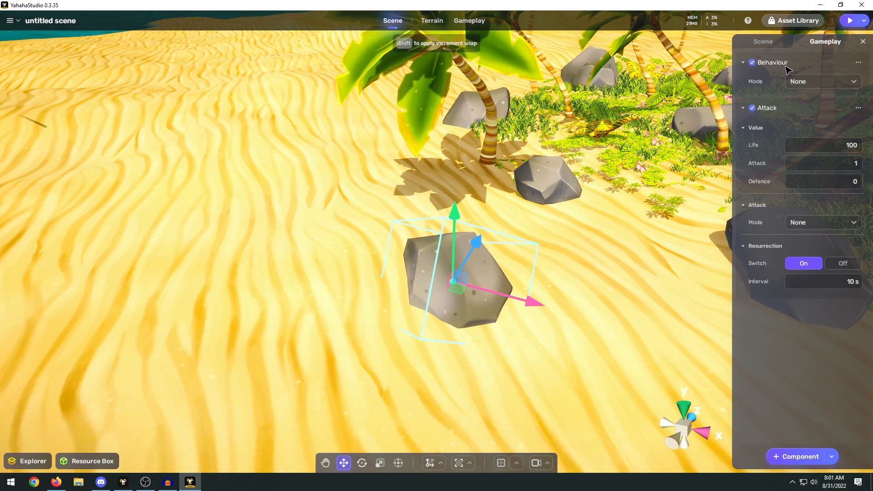
{"action": "left_click", "coordinate": [858, 62]}
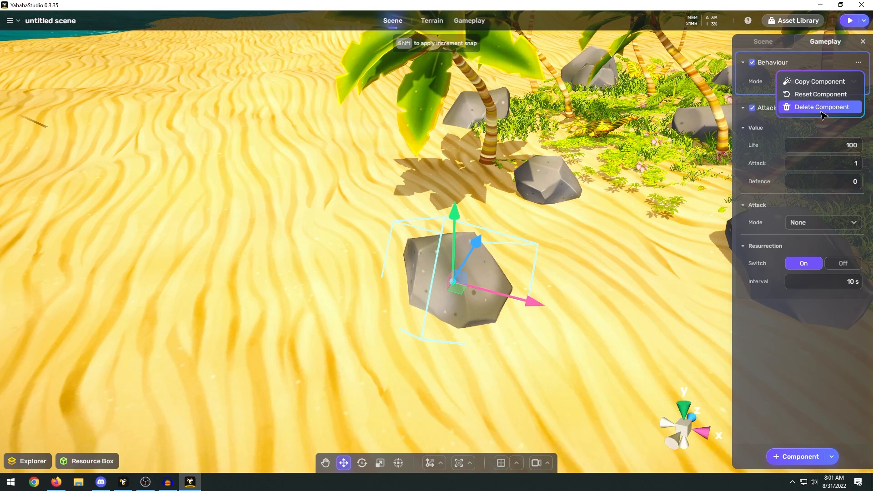
{"action": "left_click", "coordinate": [818, 106]}
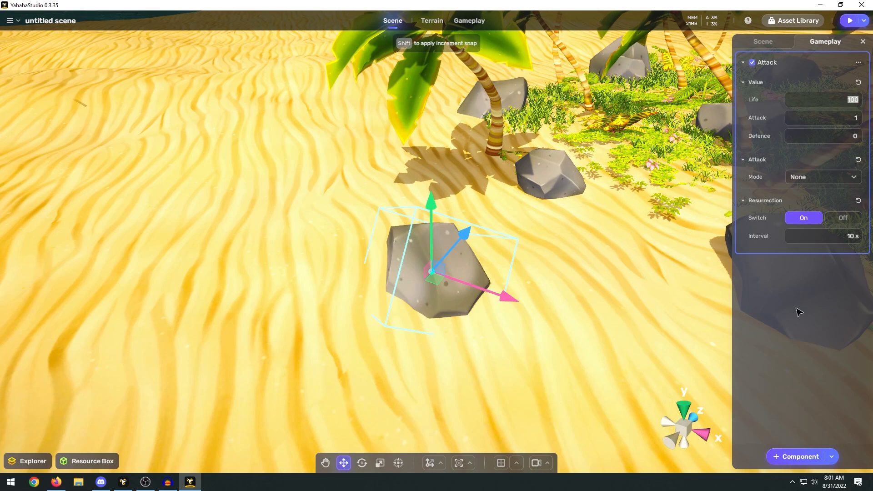
Set the Life value of the rock's Attack component to 5
{"action": "left_click", "coordinate": [798, 312]}
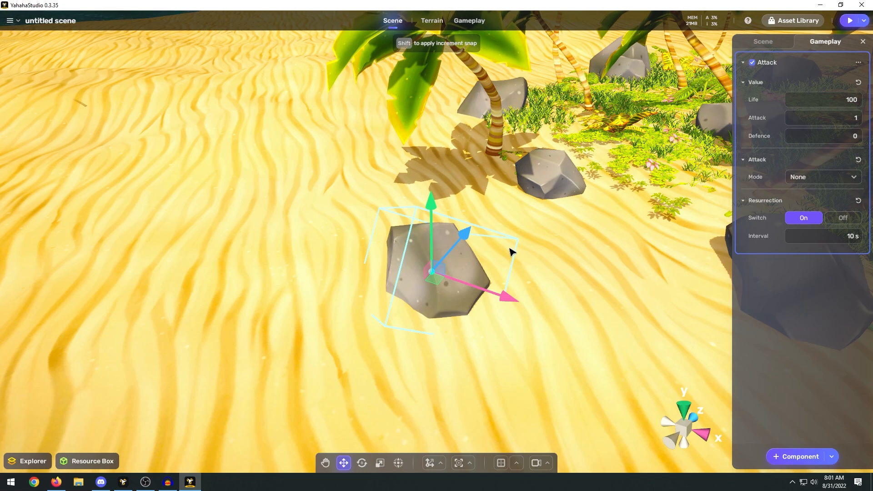
{"action": "right_click_drag", "start_coordinate": [509, 248], "coordinate": [527, 242]}
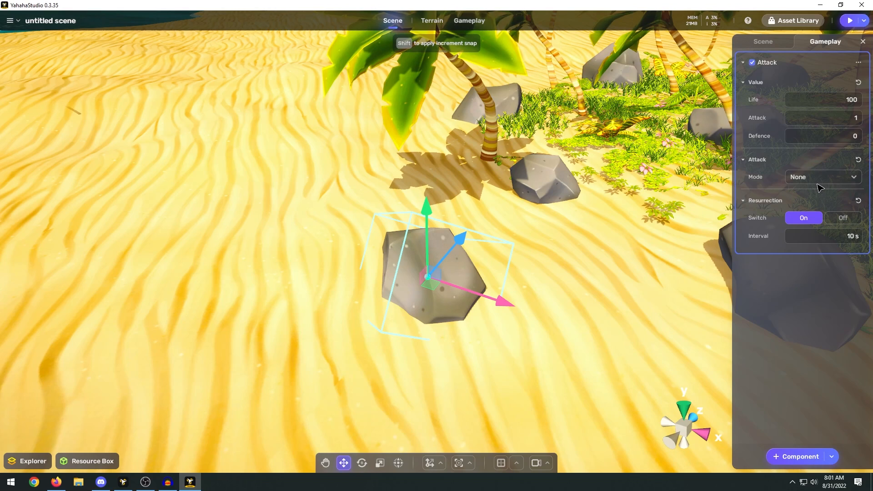
{"action": "right_click_drag", "start_coordinate": [607, 227], "coordinate": [623, 192]}
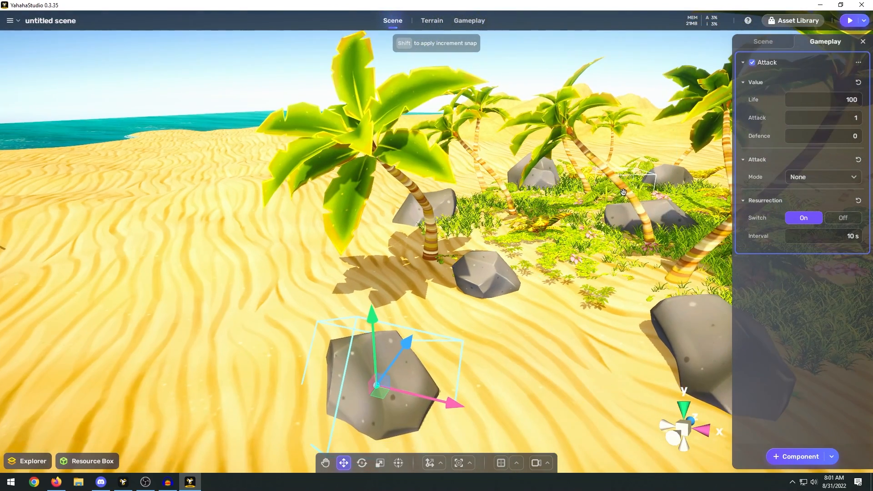
{"action": "left_click", "coordinate": [850, 100]}
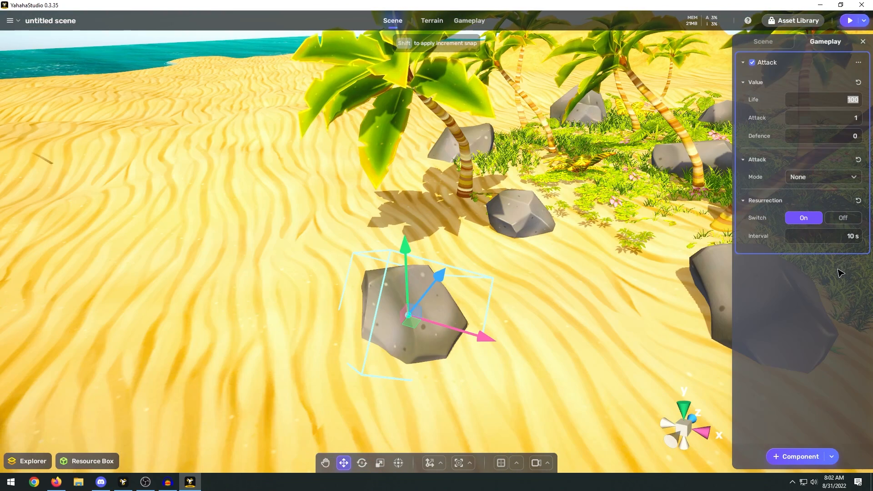
{"action": "type", "text": "5"}
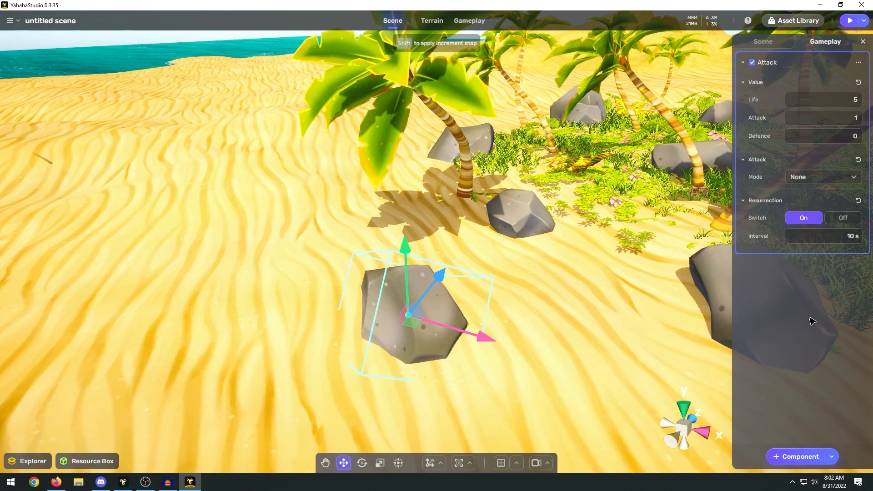
Add an Item Drop component to the rock and set its trigger condition to Insufficient health
{"action": "left_click", "coordinate": [788, 456]}
{"action": "scroll", "coordinate": [384, 275], "scroll_direction": "down", "scroll_amount": 2}
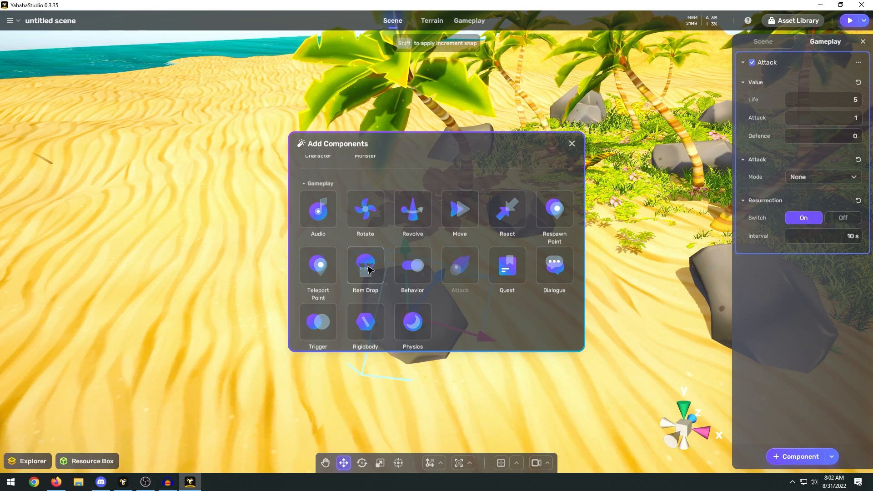
{"action": "left_click", "coordinate": [365, 266]}
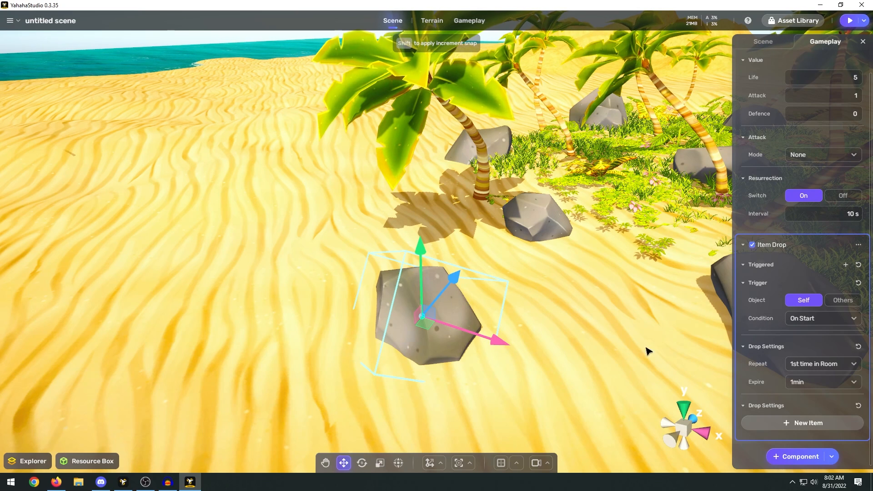
{"action": "left_click", "coordinate": [796, 319]}
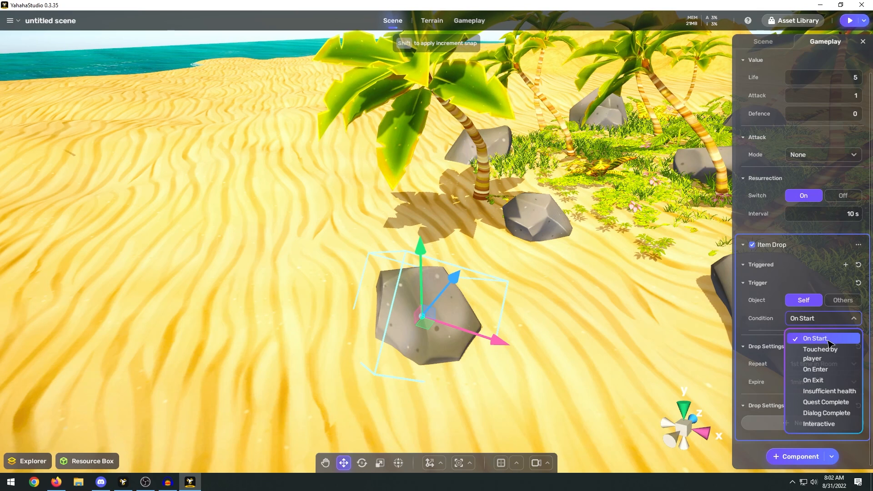
{"action": "left_click", "coordinate": [828, 391]}
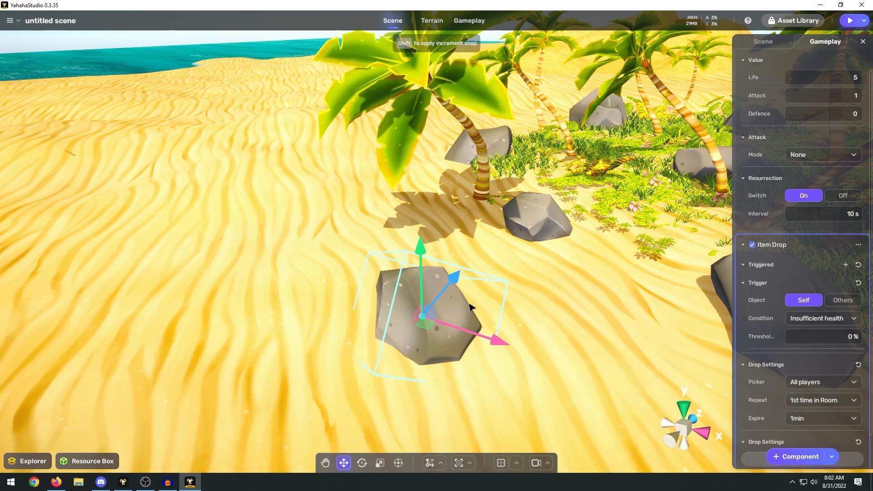
Add a new item entry to the rock's drop settings and open the item selection for it
{"action": "scroll", "coordinate": [773, 410], "scroll_direction": "down", "scroll_amount": 2}
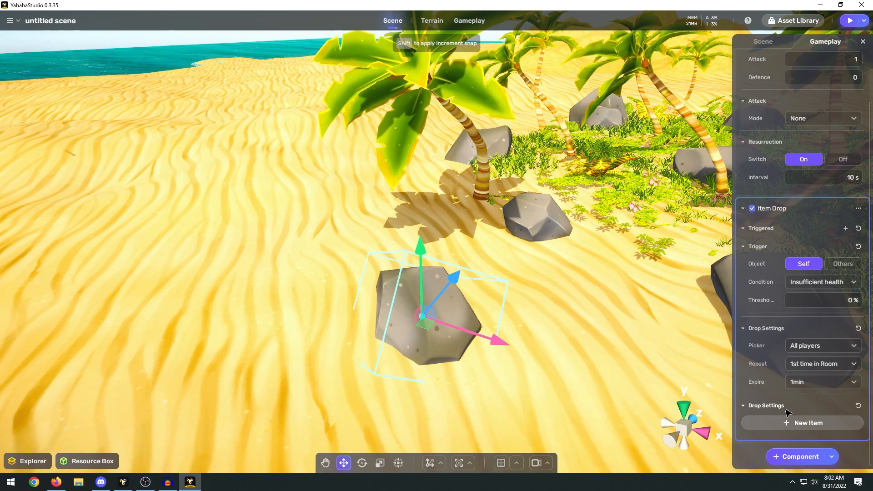
{"action": "left_click", "coordinate": [801, 423]}
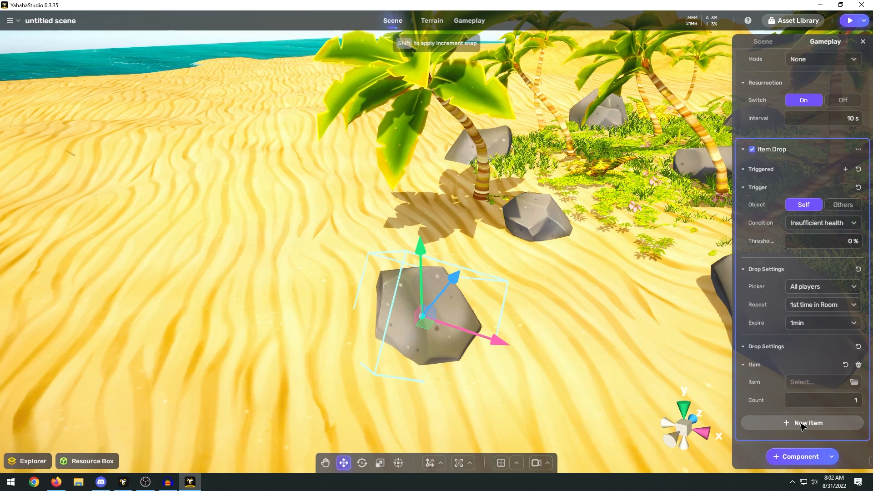
{"action": "left_click", "coordinate": [803, 384]}
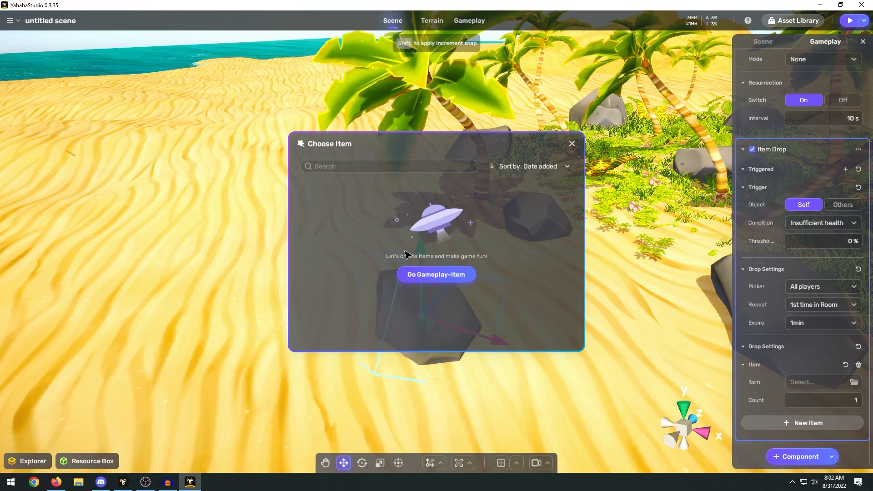
Leave the rock's item selection and examine the gameplay settings for game type and avatar movement and attack
{"action": "left_click", "coordinate": [572, 144]}
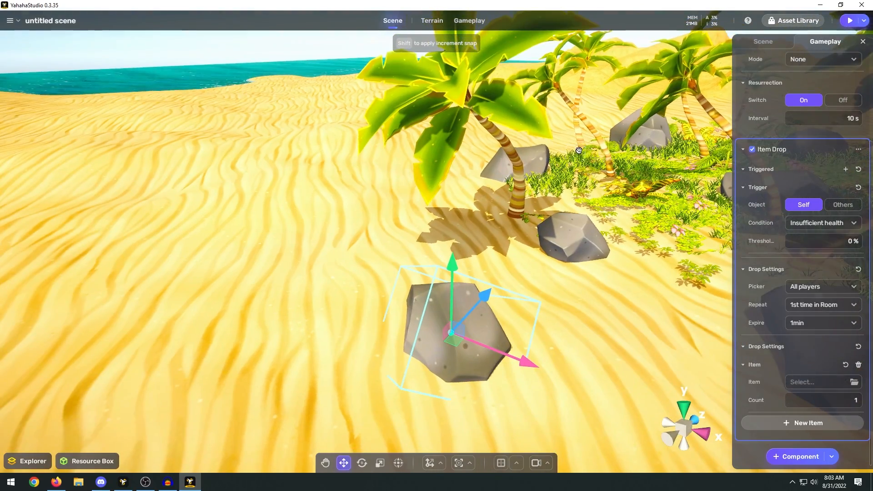
{"action": "left_click", "coordinate": [862, 42]}
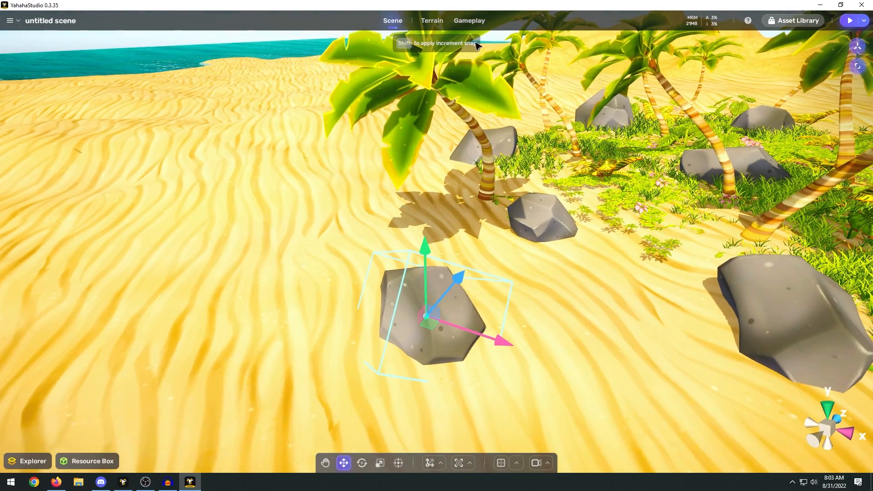
{"action": "left_click", "coordinate": [473, 20]}
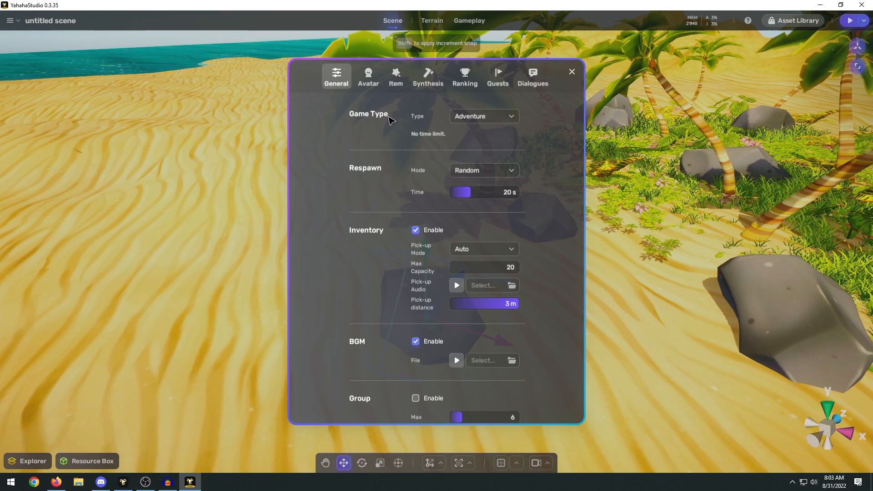
{"action": "left_click", "coordinate": [477, 117]}
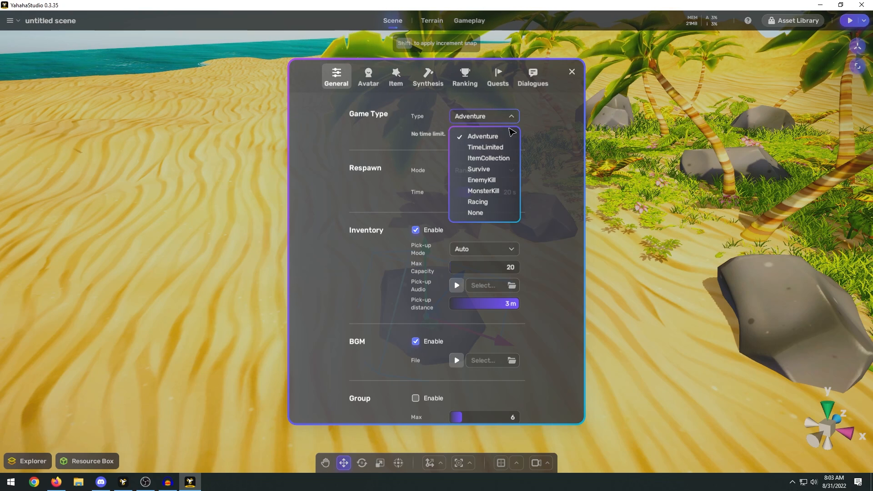
{"action": "left_click", "coordinate": [365, 81]}
{"action": "scroll", "coordinate": [395, 162], "scroll_direction": "down", "scroll_amount": 1}
{"action": "scroll", "coordinate": [394, 152], "scroll_direction": "up", "scroll_amount": 1}
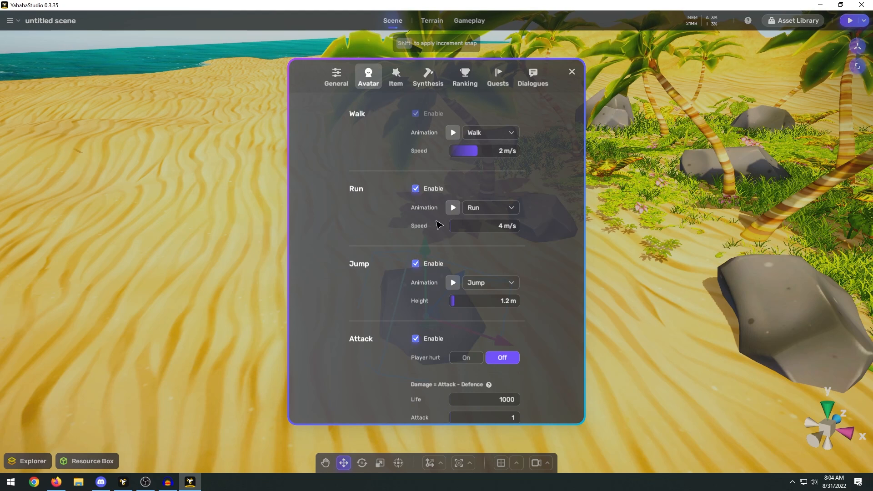
{"action": "scroll", "coordinate": [436, 317], "scroll_direction": "down", "scroll_amount": 1}
{"action": "left_click", "coordinate": [405, 82]}
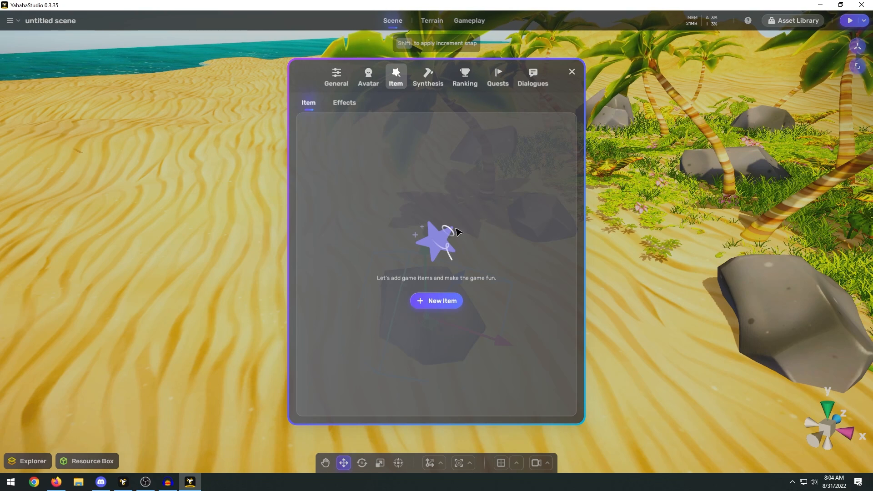
{"action": "left_click", "coordinate": [441, 304]}
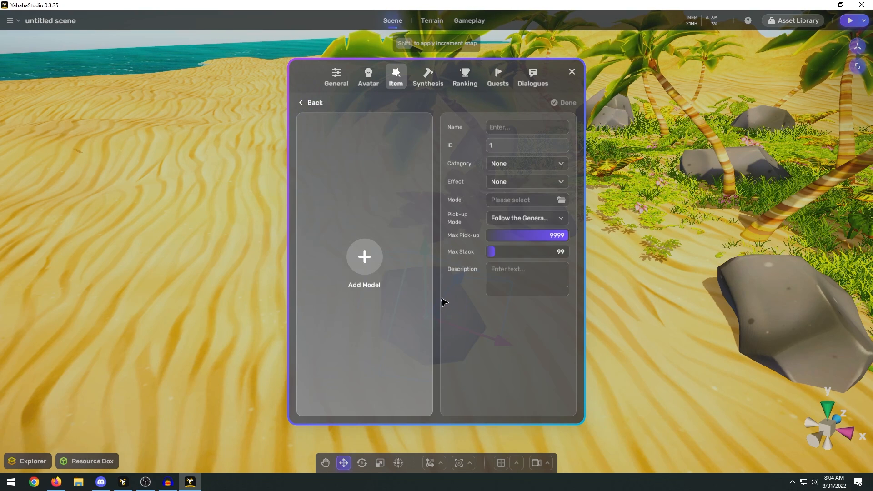
{"action": "left_click", "coordinate": [359, 260]}
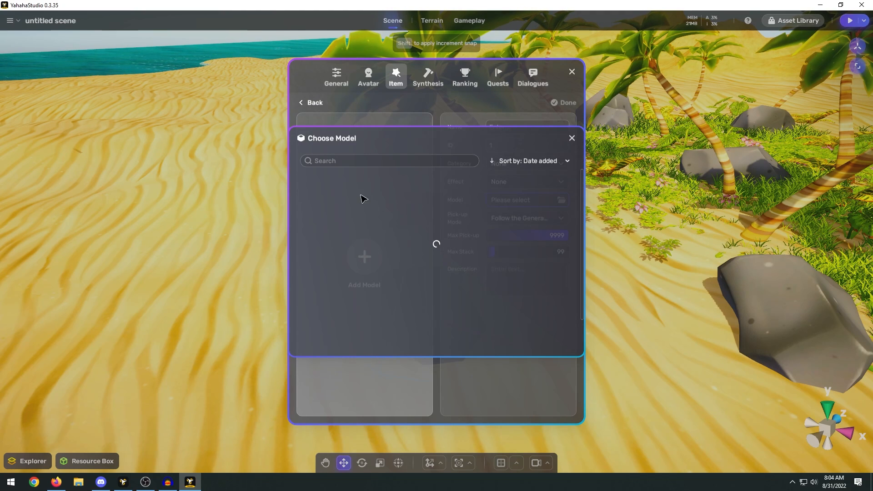
{"action": "left_click", "coordinate": [570, 139]}
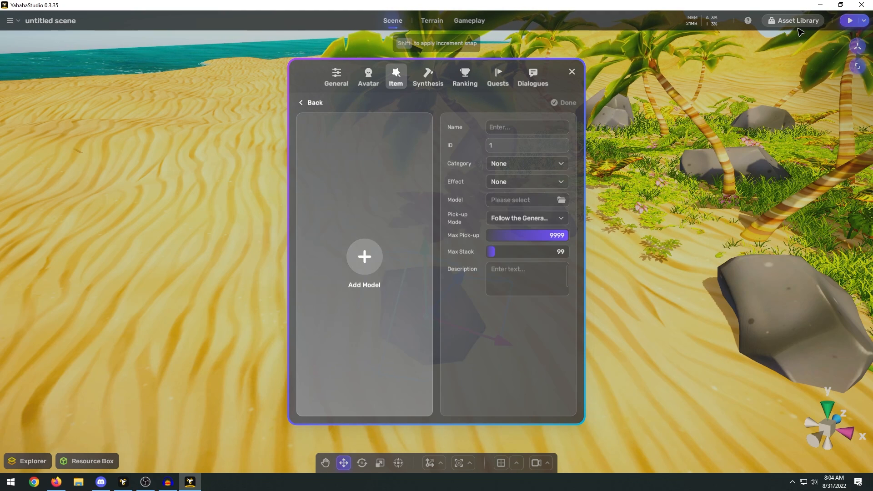
{"action": "left_click", "coordinate": [572, 72]}
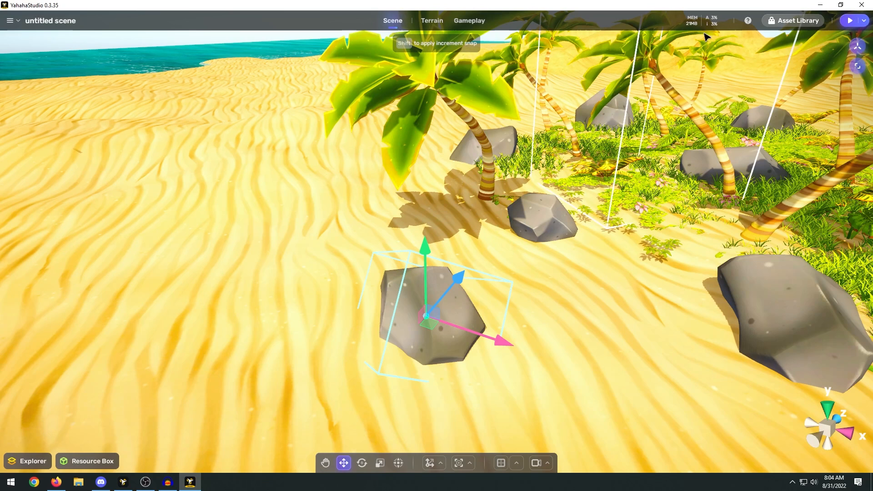
Browse the popular models in the Asset Library for something to use as the dropped item
{"action": "left_click", "coordinate": [798, 21]}
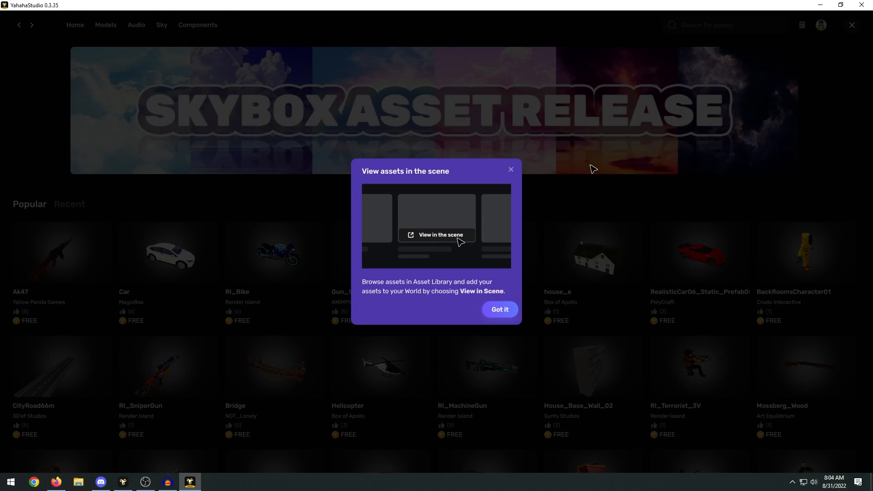
{"action": "left_click", "coordinate": [510, 170]}
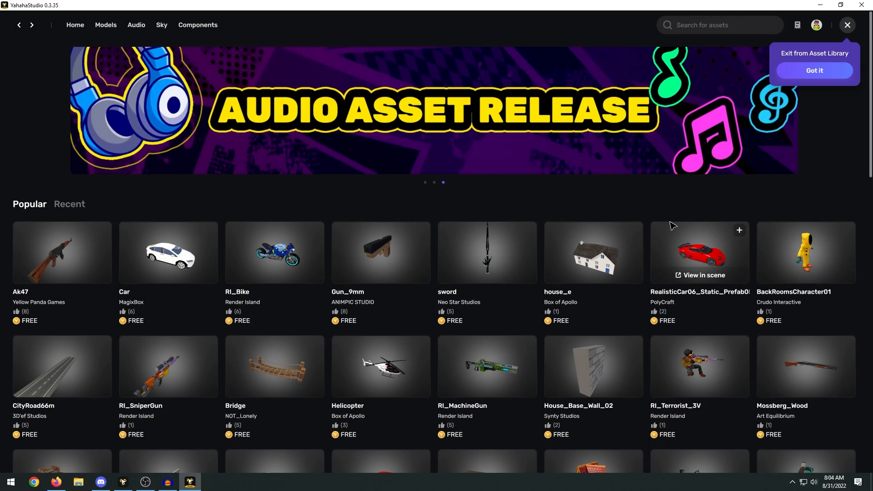
{"action": "scroll", "coordinate": [793, 215], "scroll_direction": "down", "scroll_amount": 3}
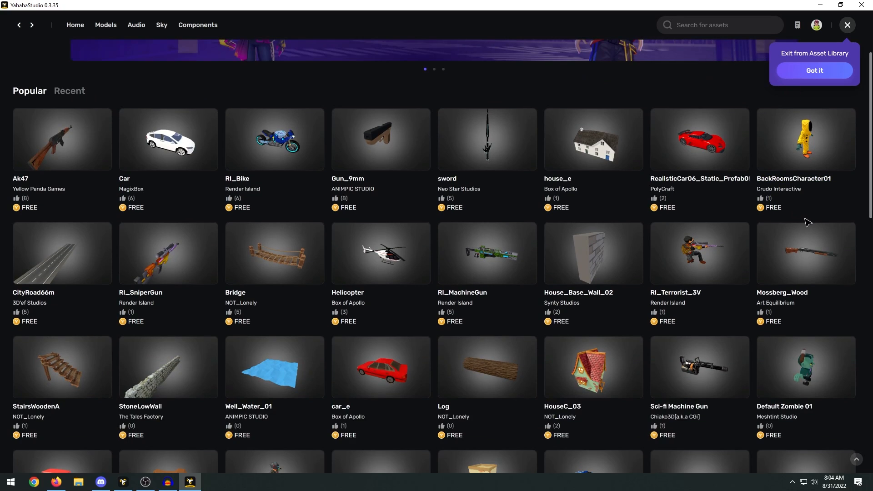
{"action": "scroll", "coordinate": [799, 218], "scroll_direction": "down", "scroll_amount": 2}
{"action": "scroll", "coordinate": [807, 222], "scroll_direction": "up", "scroll_amount": 4}
{"action": "scroll", "coordinate": [804, 225], "scroll_direction": "down", "scroll_amount": 3}
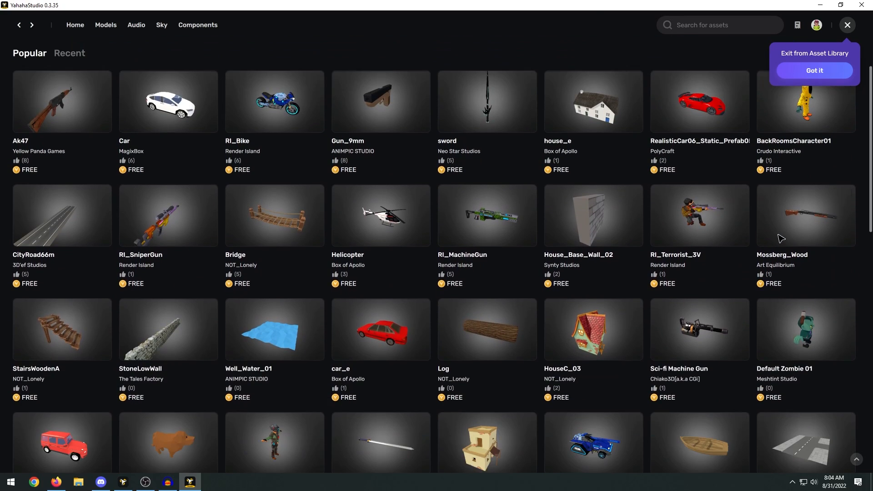
{"action": "scroll", "coordinate": [796, 229], "scroll_direction": "down", "scroll_amount": 5}
{"action": "scroll", "coordinate": [784, 245], "scroll_direction": "down", "scroll_amount": 7}
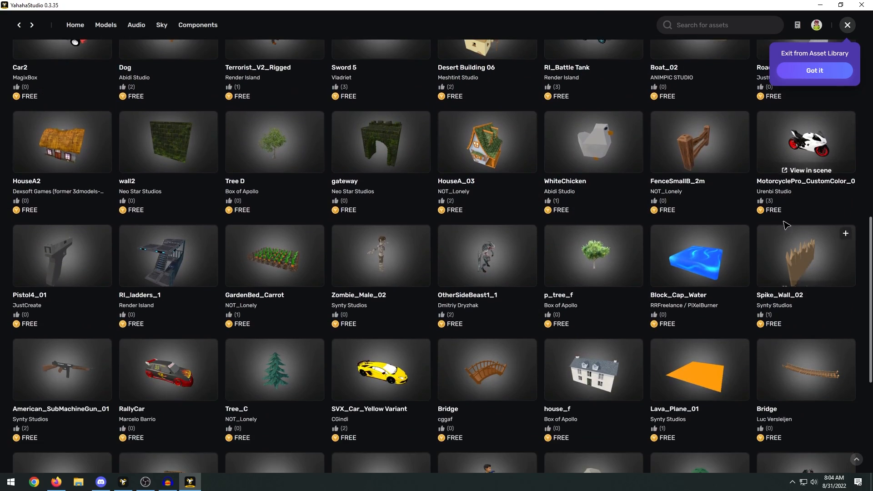
{"action": "scroll", "coordinate": [282, 263], "scroll_direction": "down", "scroll_amount": 12}
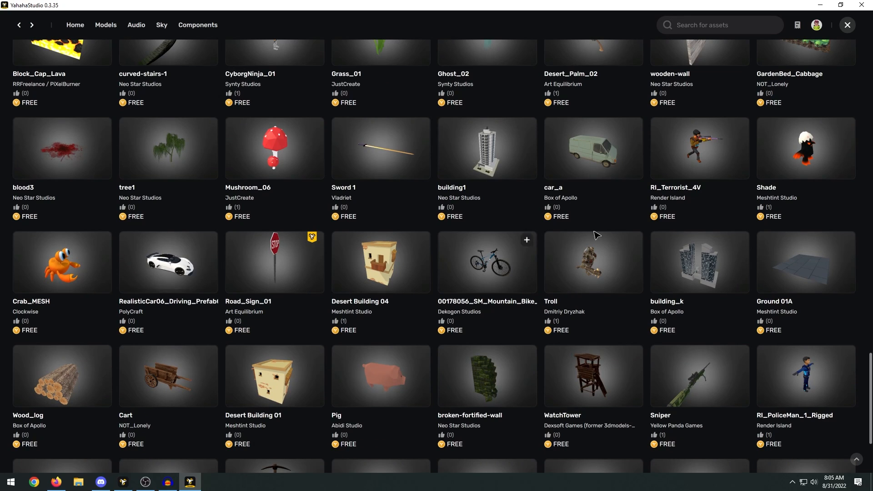
{"action": "scroll", "coordinate": [716, 205], "scroll_direction": "down", "scroll_amount": 3}
{"action": "scroll", "coordinate": [715, 245], "scroll_direction": "down", "scroll_amount": 6}
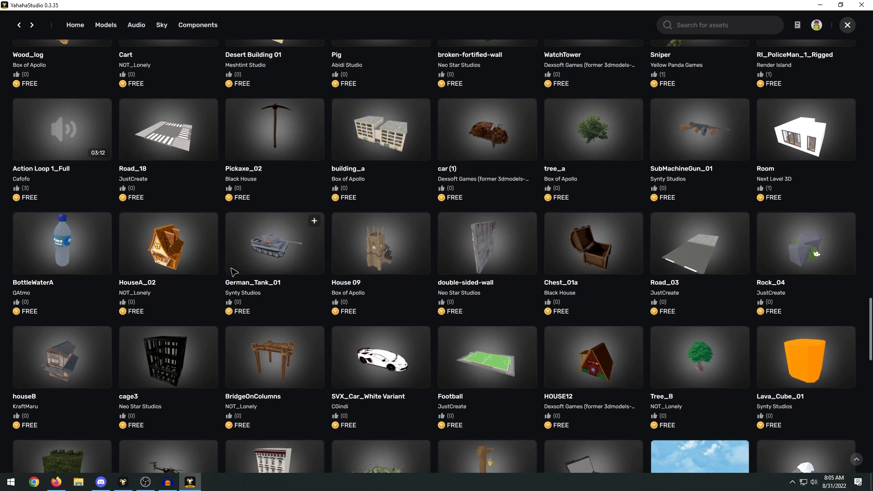
{"action": "scroll", "coordinate": [773, 335], "scroll_direction": "down", "scroll_amount": 7}
{"action": "mouse_move", "coordinate": [825, 336]}
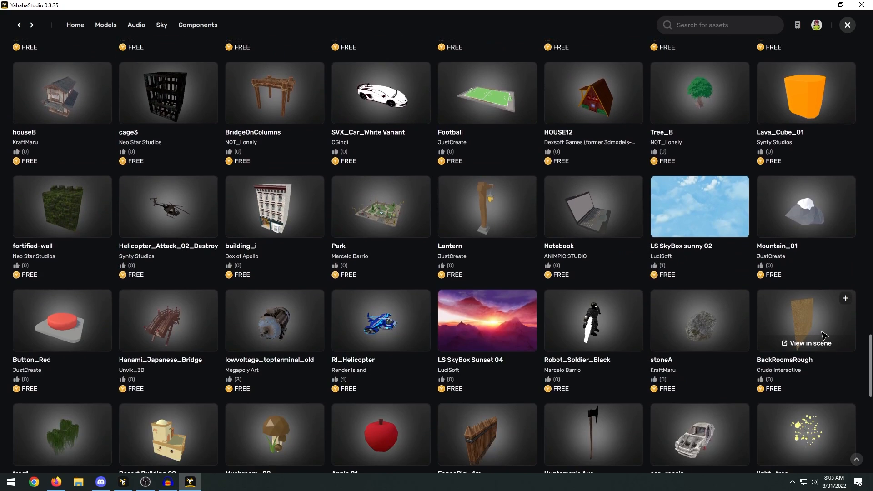
{"action": "scroll", "coordinate": [825, 335], "scroll_direction": "down", "scroll_amount": 2}
{"action": "scroll", "coordinate": [456, 356], "scroll_direction": "down", "scroll_amount": 6}
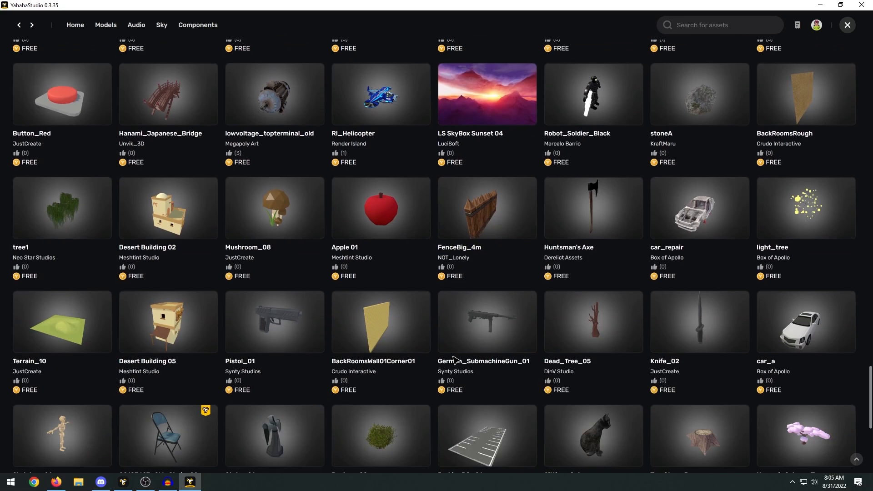
{"action": "scroll", "coordinate": [456, 356], "scroll_direction": "down", "scroll_amount": 2}
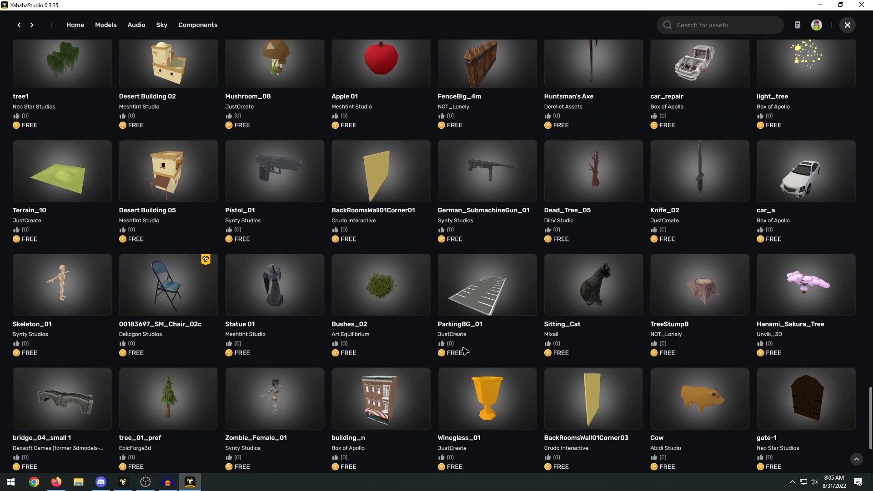
{"action": "scroll", "coordinate": [527, 335], "scroll_direction": "down", "scroll_amount": 5}
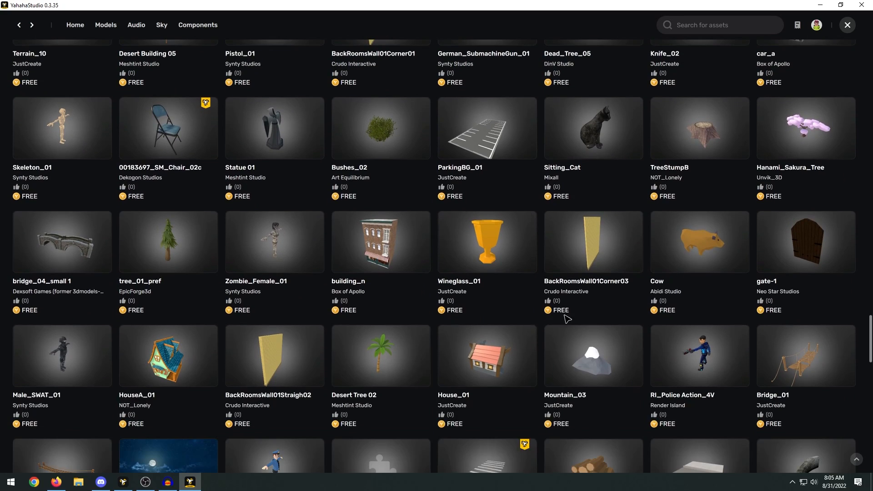
{"action": "scroll", "coordinate": [586, 321], "scroll_direction": "down", "scroll_amount": 2}
{"action": "scroll", "coordinate": [591, 320], "scroll_direction": "down", "scroll_amount": 10}
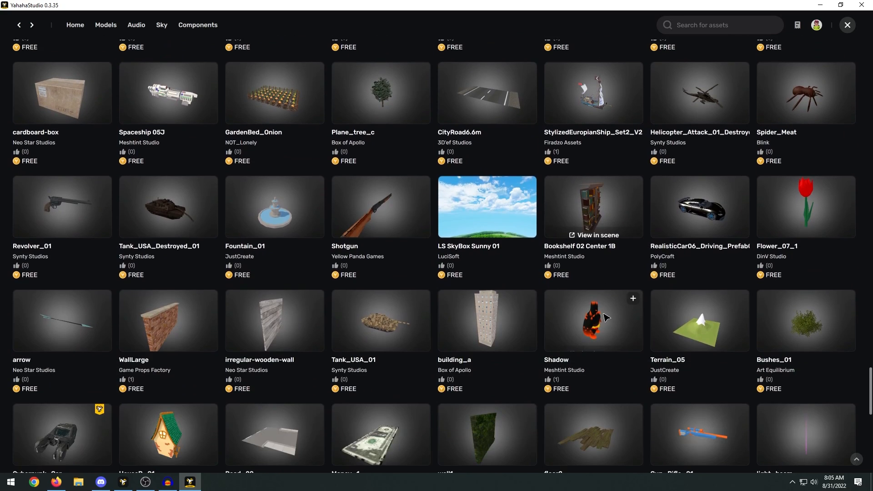
Search the Asset Library for "rock", add the LandMass_Rock model to My Assets, and return to the scene
{"action": "left_click", "coordinate": [701, 26]}
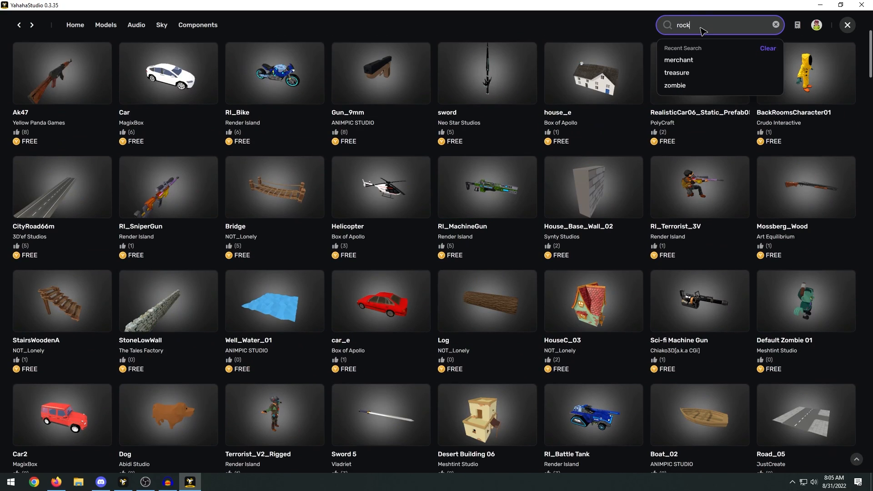
{"action": "key", "text": "Return"}
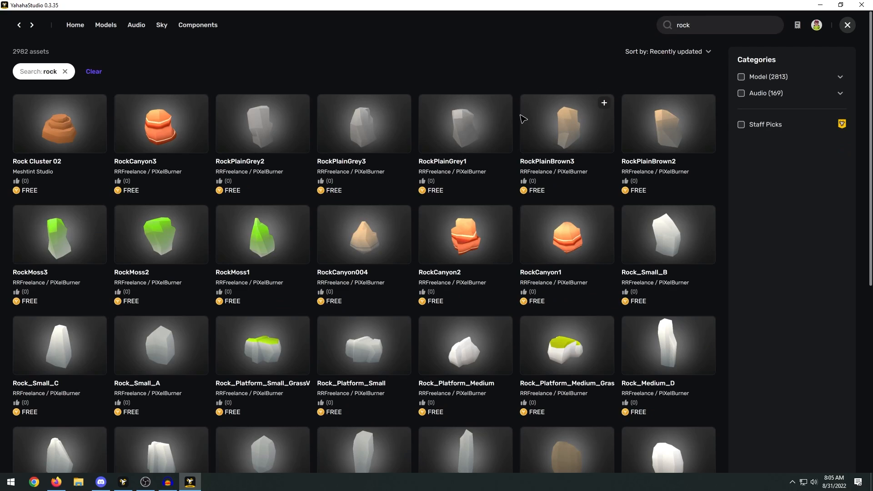
{"action": "scroll", "coordinate": [566, 159], "scroll_direction": "down", "scroll_amount": 8}
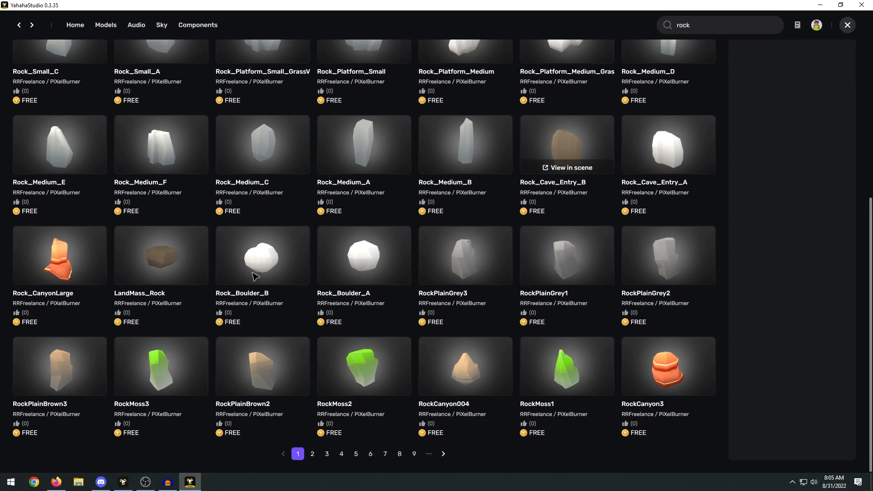
{"action": "left_click", "coordinate": [196, 236]}
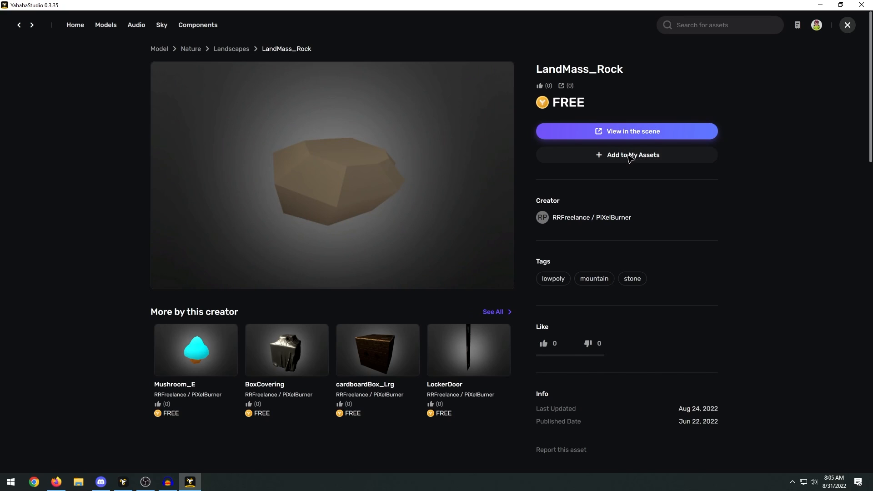
{"action": "left_click", "coordinate": [721, 25]}
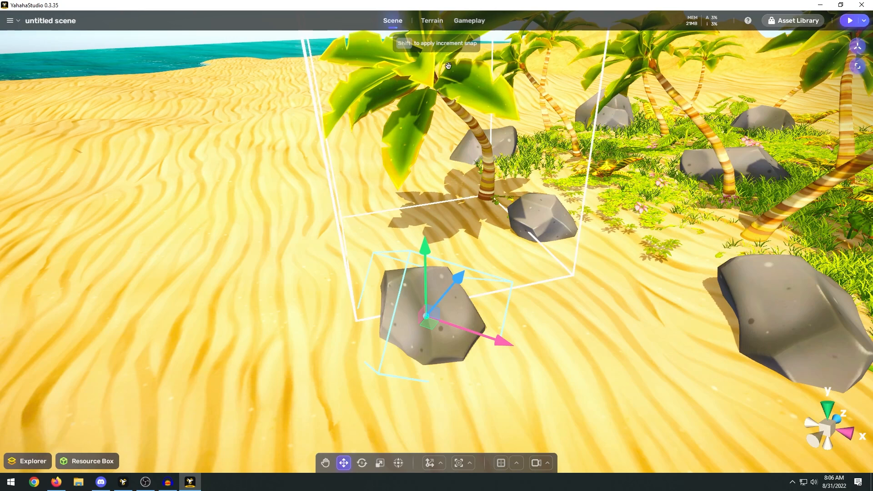
Create a new gameplay item and assign the purchased LandMass_Rock as its model
{"action": "left_click", "coordinate": [476, 24]}
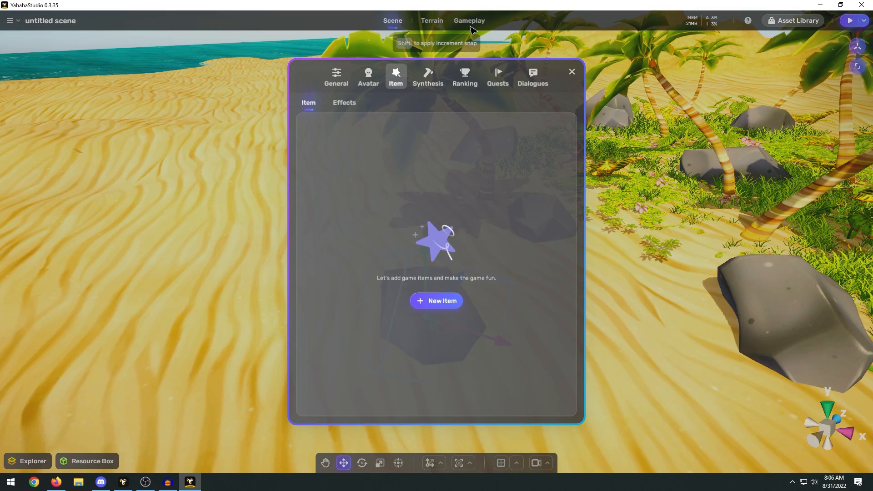
{"action": "left_click", "coordinate": [440, 304]}
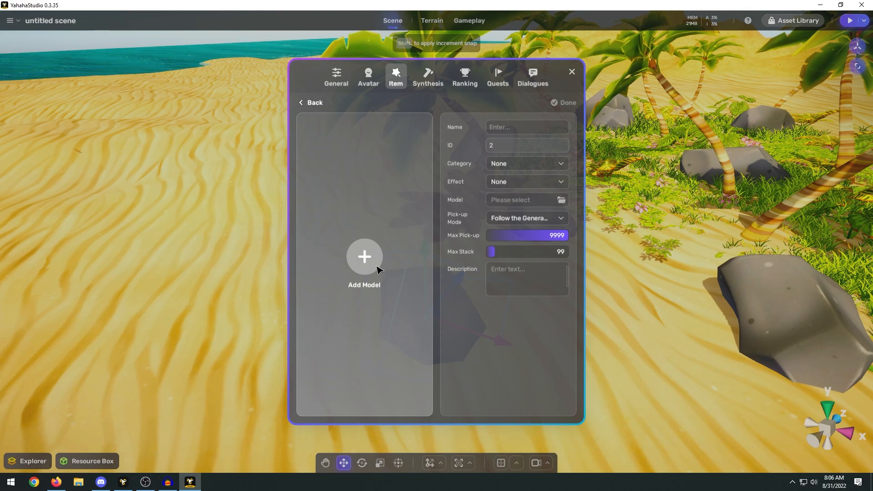
{"action": "left_click", "coordinate": [365, 257]}
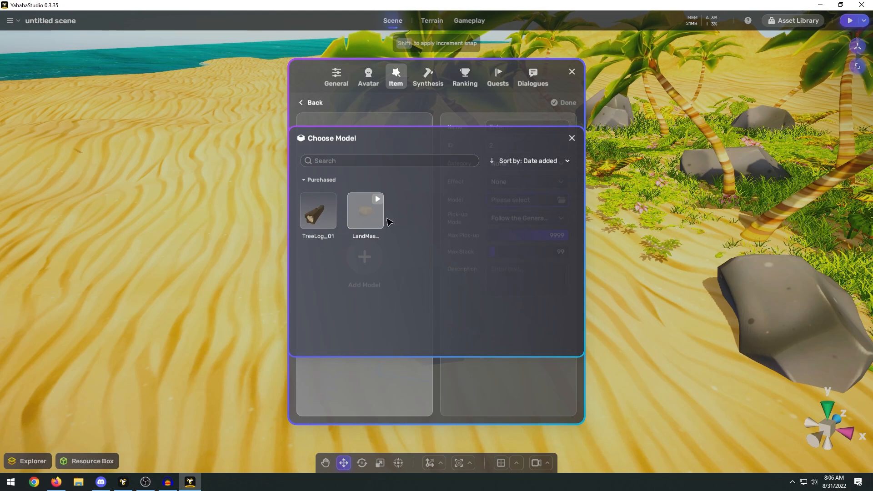
{"action": "left_click", "coordinate": [371, 220]}
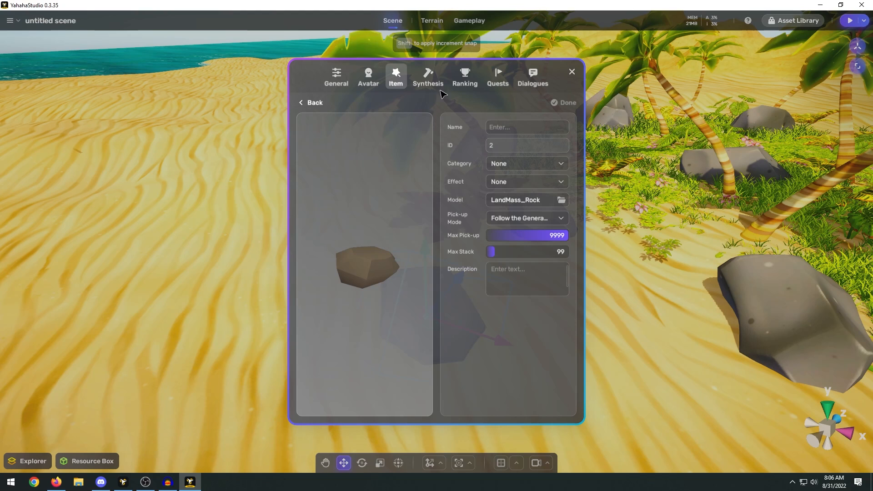
Name the item Rock, give it the custom category Resource, enter a description beginning "A resource used to craft various", and save it
{"action": "left_click", "coordinate": [516, 131]}
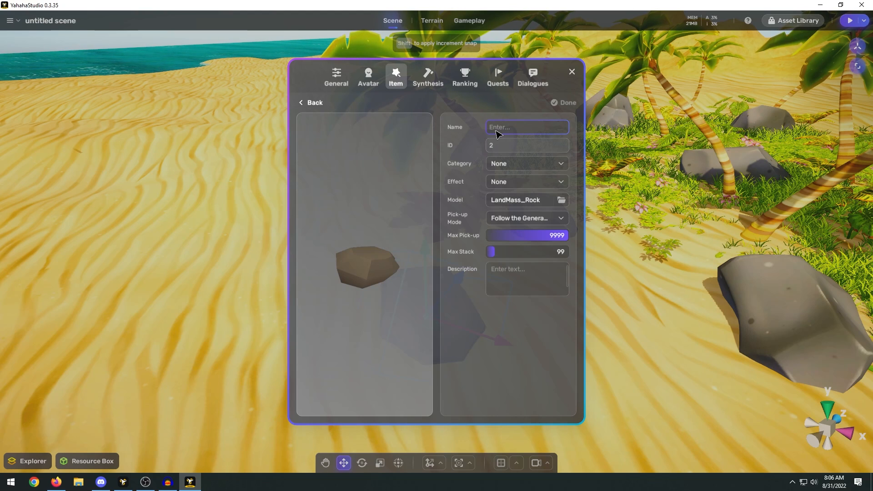
{"action": "type", "text": "Roc"}
{"action": "type", "text": "k"}
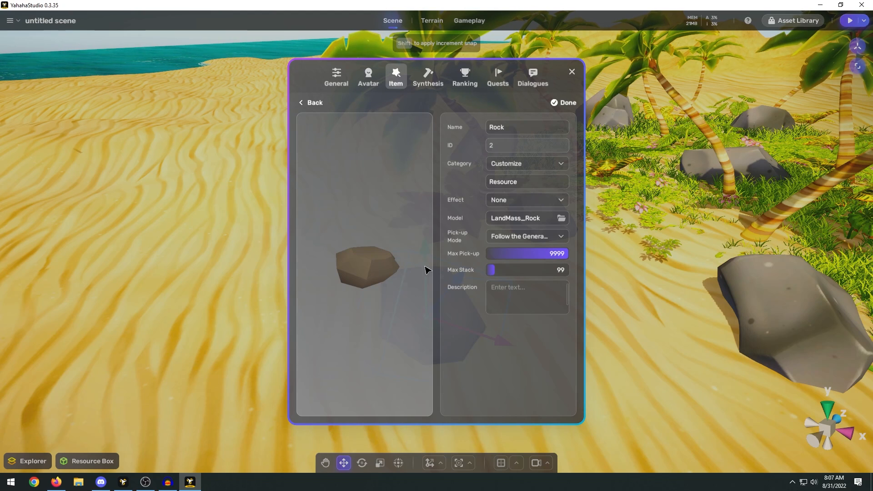
{"action": "left_click", "coordinate": [513, 286]}
{"action": "type", "text": "A resource used to"}
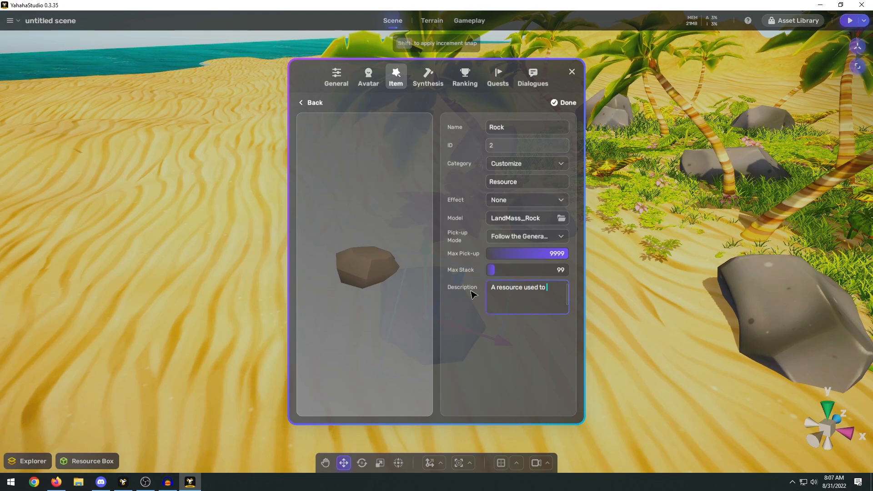
{"action": "type", "text": " craft various"}
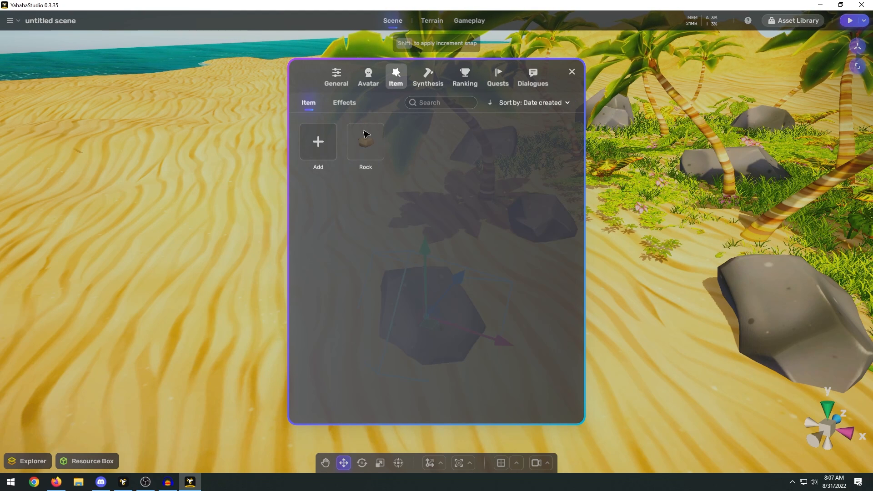
Set the boulder's Item Drop to drop the Rock item with a count of 2
{"action": "left_click", "coordinate": [572, 72]}
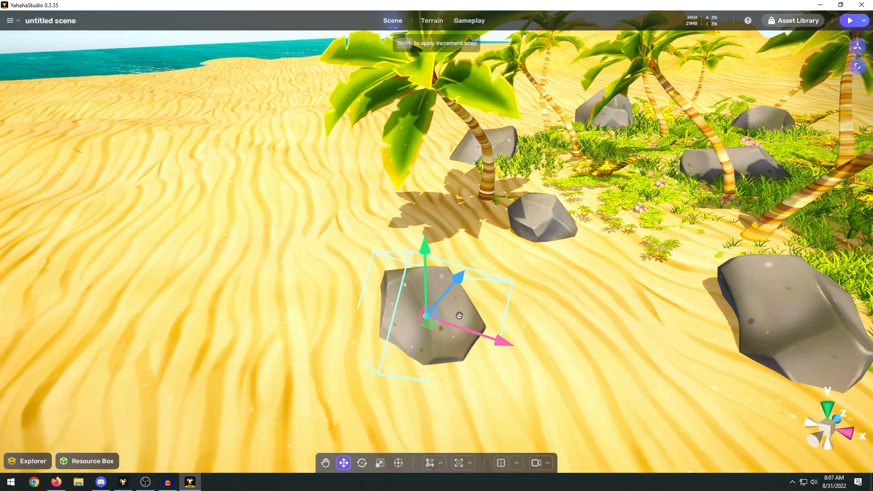
{"action": "left_click", "coordinate": [857, 46]}
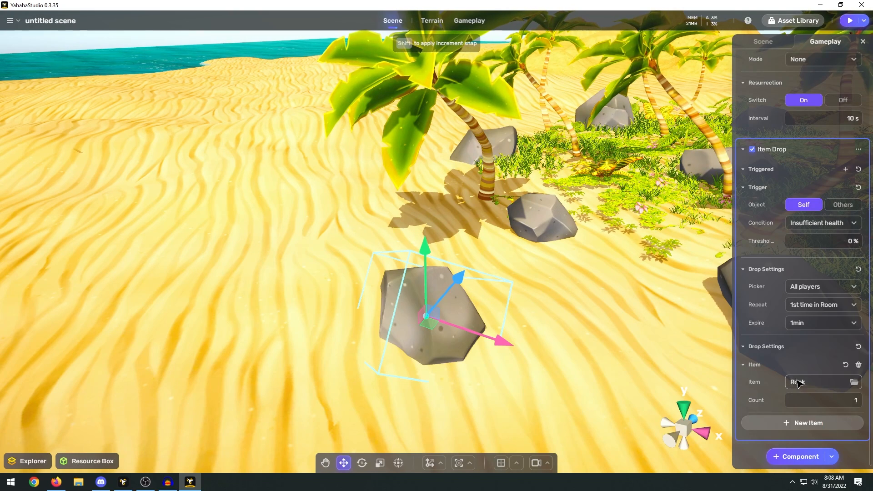
{"action": "left_click", "coordinate": [799, 383]}
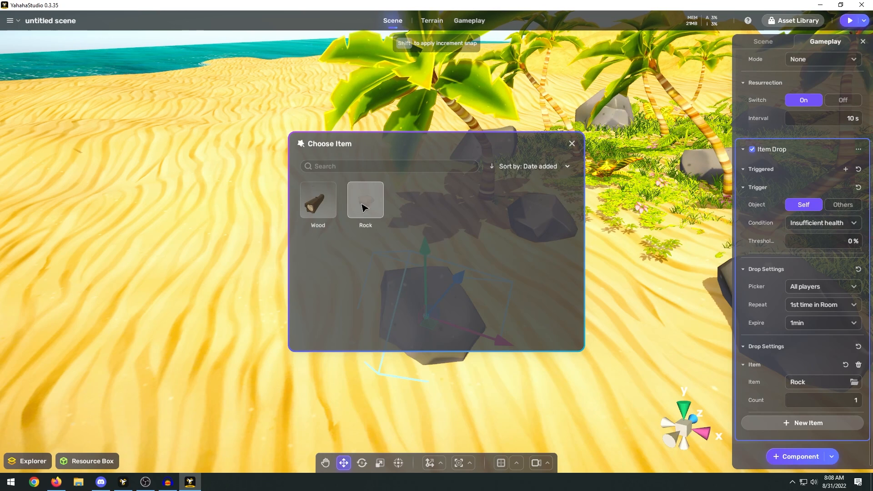
{"action": "left_click", "coordinate": [572, 143]}
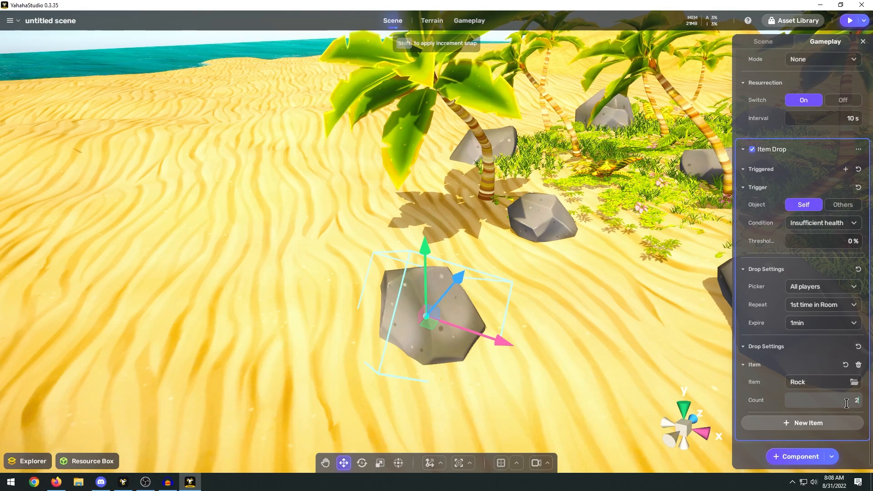
{"action": "left_click", "coordinate": [846, 403]}
Play-test the scene by running the avatar around the boulders, and check the collected Rock item in the inventory
{"action": "mouse_move", "coordinate": [608, 272]}
{"action": "right_mouse_down"}
{"action": "mouse_move", "coordinate": [645, 260]}
{"action": "mouse_move", "coordinate": [598, 269]}
{"action": "right_mouse_up"}
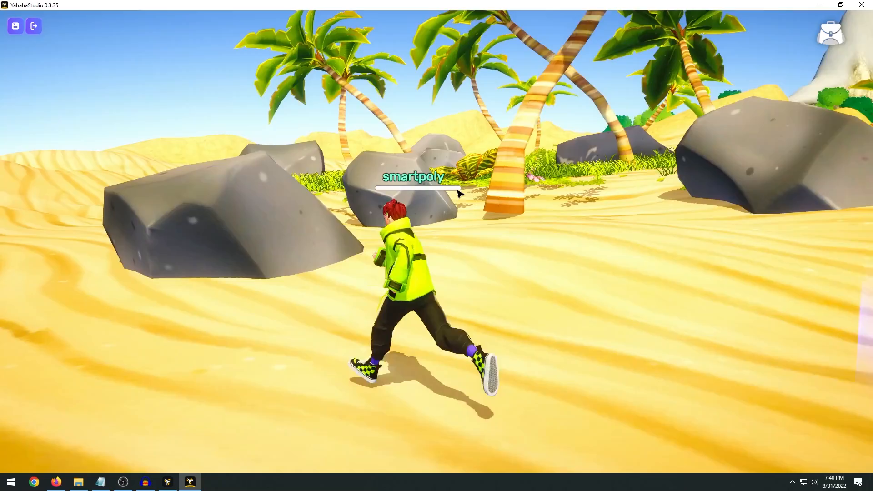
{"action": "key", "text": "w"}
{"action": "right_click_drag", "start_coordinate": [458, 194], "coordinate": [434, 198]}
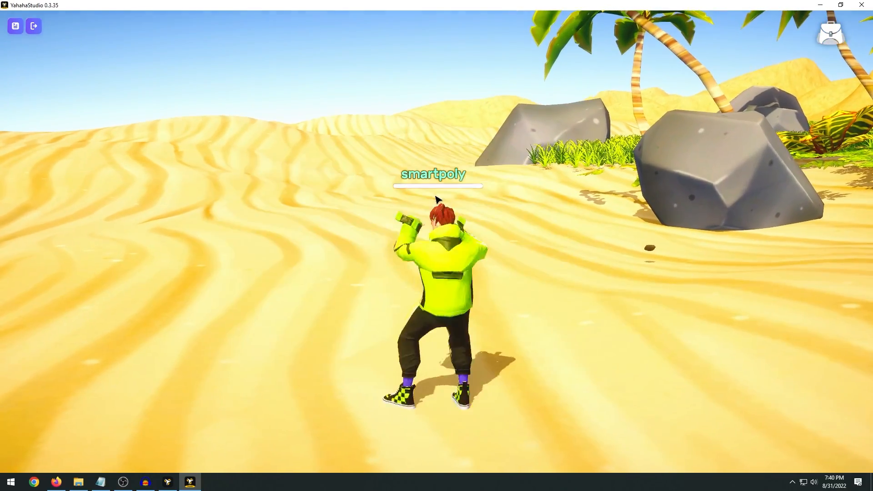
{"action": "right_click_drag", "start_coordinate": [435, 199], "coordinate": [713, 157]}
{"action": "key", "text": "s"}
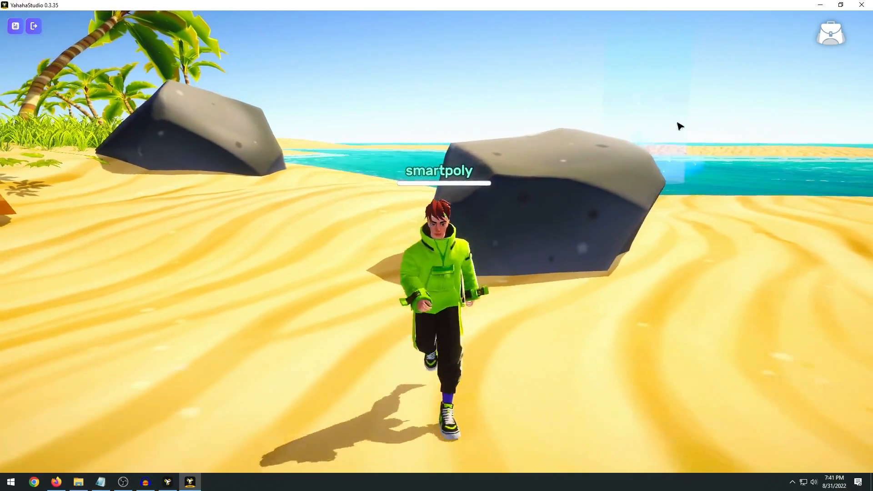
{"action": "left_click", "coordinate": [830, 33]}
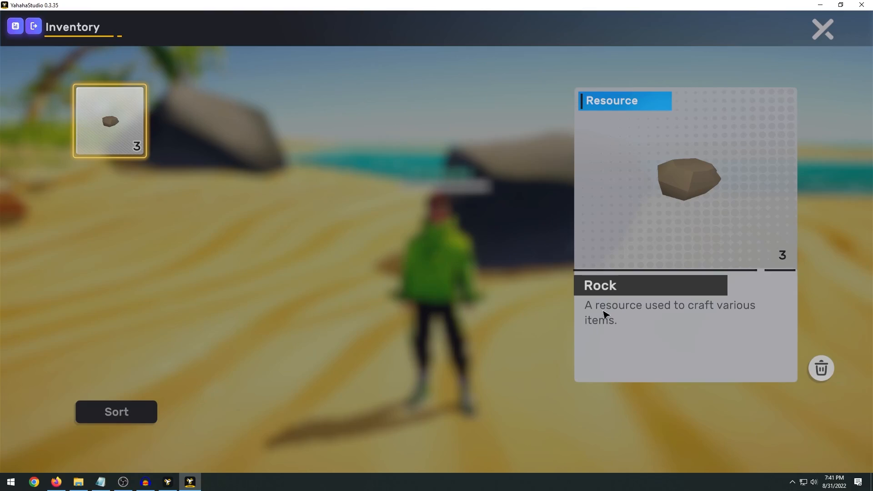
{"action": "left_click", "coordinate": [821, 29]}
Run the avatar across the beach past the boulders, and exit the play test back to the scene editor
{"action": "key", "text": "s"}
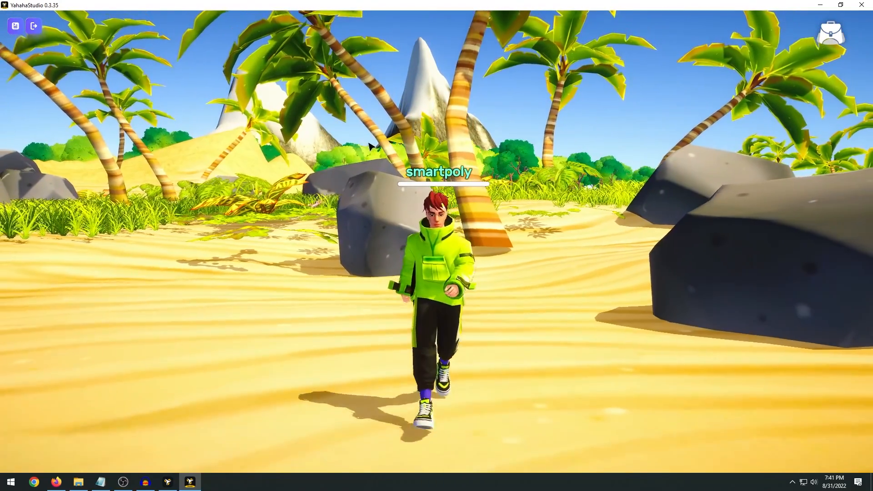
{"action": "right_click_drag", "start_coordinate": [479, 170], "coordinate": [427, 165]}
{"action": "key", "text": "d"}
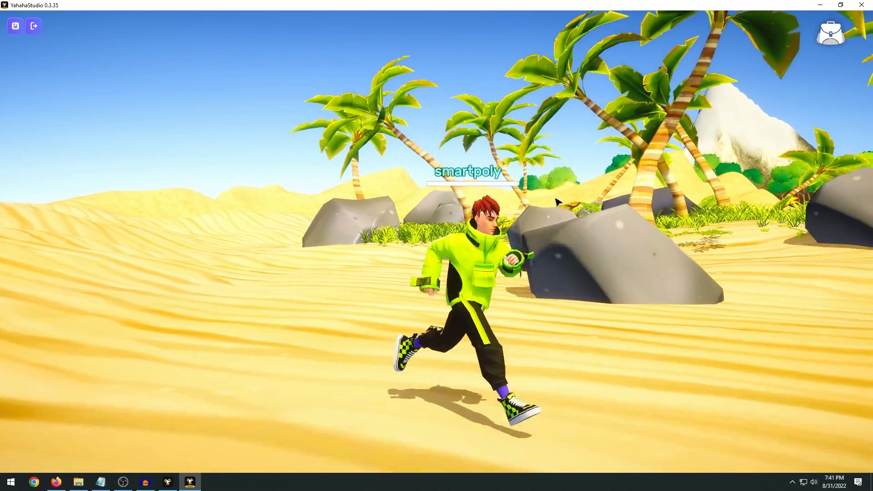
{"action": "key", "text": "s"}
{"action": "key", "text": "d"}
{"action": "right_click_drag", "start_coordinate": [500, 227], "coordinate": [506, 270]}
{"action": "key", "text": "Escape"}
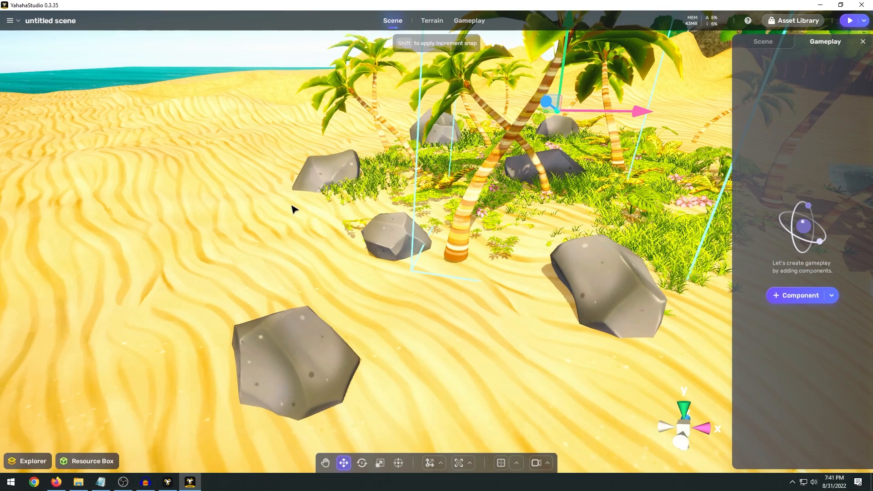
Search the Asset Library for "zombie" and add the Zombie_Male_02 model to My Assets
{"action": "right_click_drag", "start_coordinate": [345, 223], "coordinate": [334, 227]}
{"action": "key", "text": "s"}
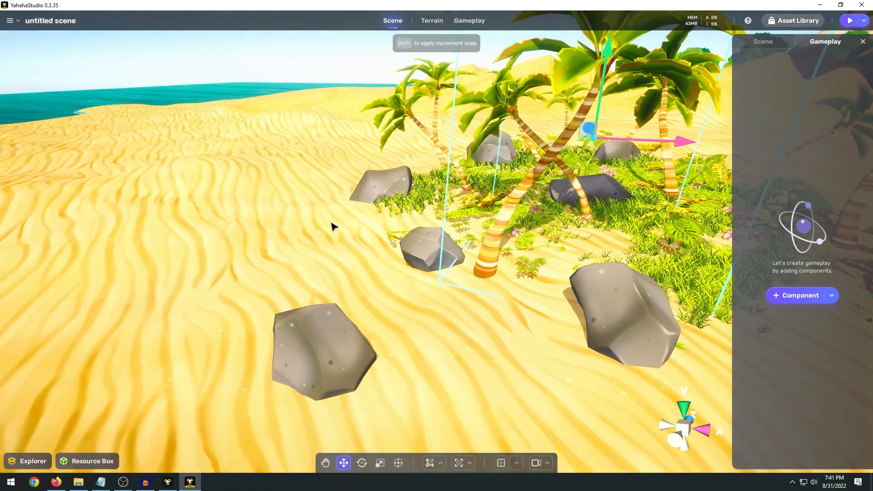
{"action": "left_click", "coordinate": [794, 21]}
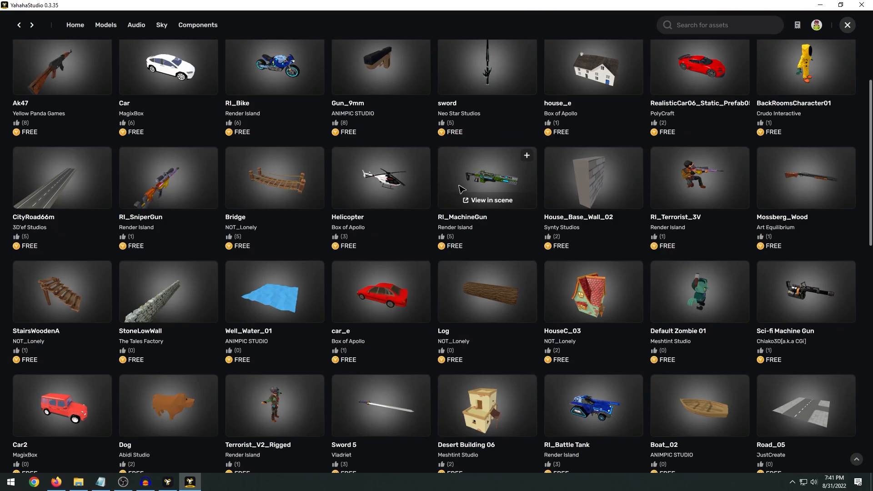
{"action": "scroll", "coordinate": [462, 189], "scroll_direction": "up", "scroll_amount": 4}
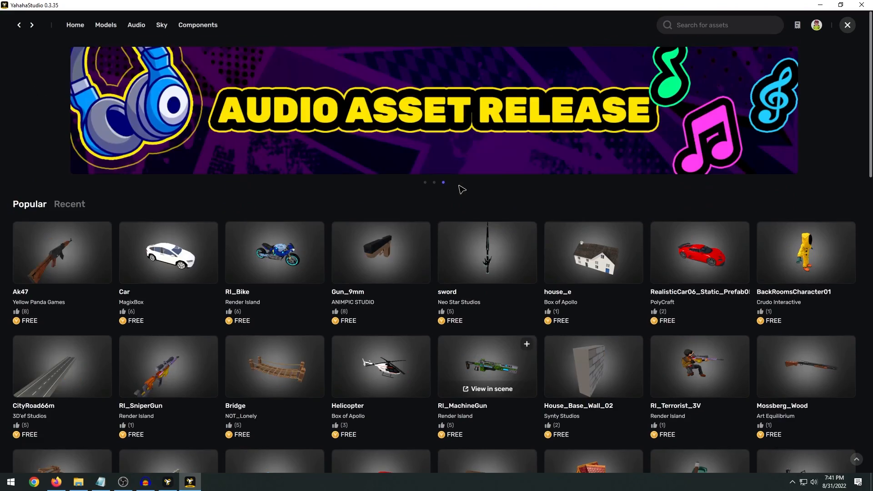
{"action": "left_click", "coordinate": [719, 26]}
{"action": "type", "text": "z"}
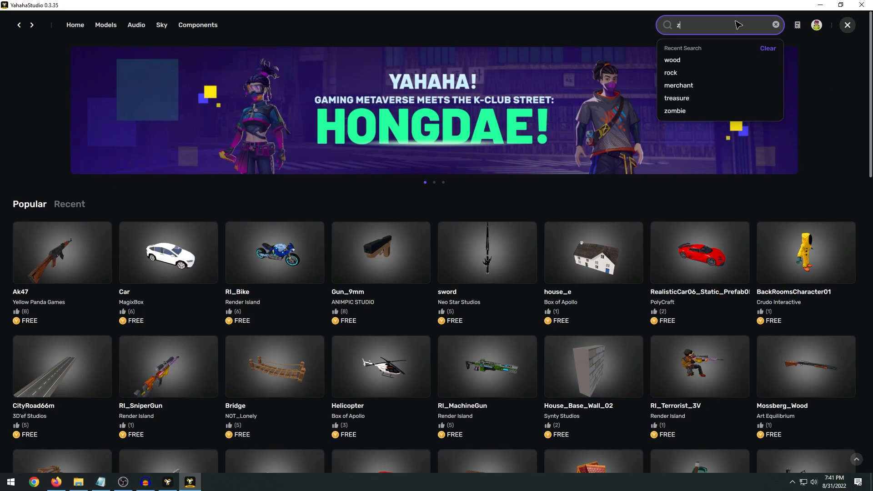
{"action": "type", "text": "ombie"}
{"action": "key", "text": "Return"}
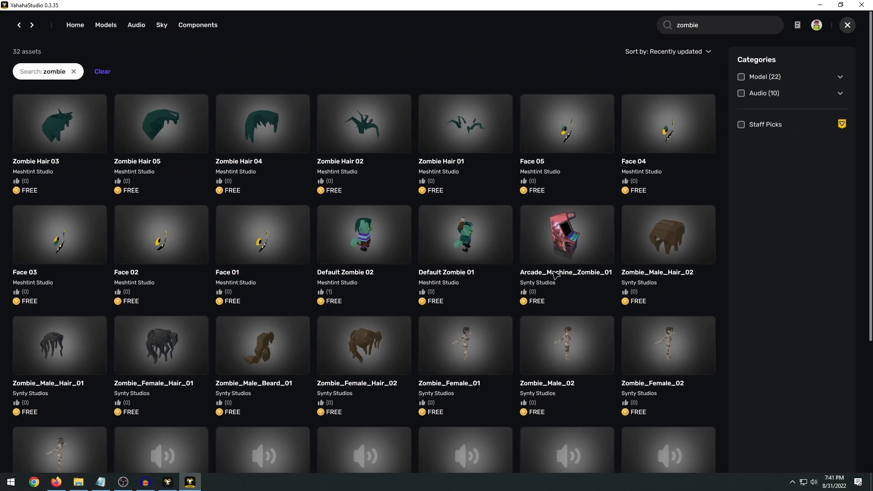
{"action": "scroll", "coordinate": [555, 275], "scroll_direction": "down", "scroll_amount": 2}
{"action": "scroll", "coordinate": [296, 255], "scroll_direction": "down", "scroll_amount": 2}
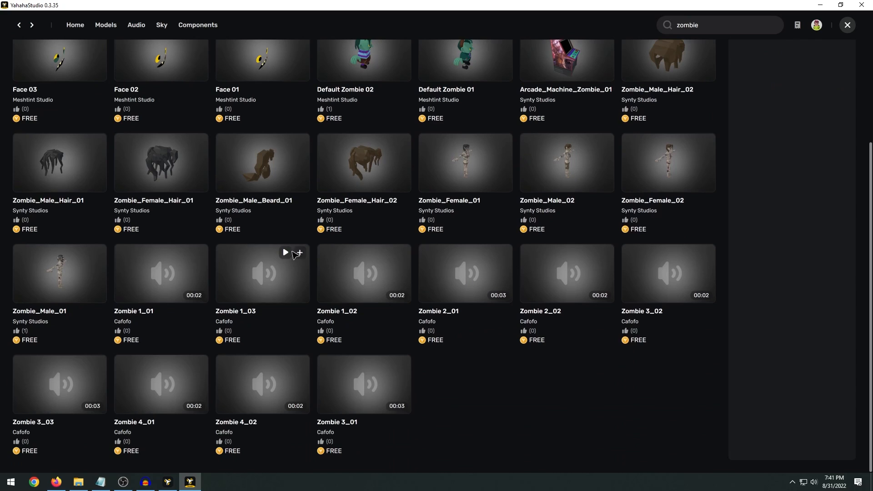
{"action": "scroll", "coordinate": [465, 350], "scroll_direction": "up", "scroll_amount": 4}
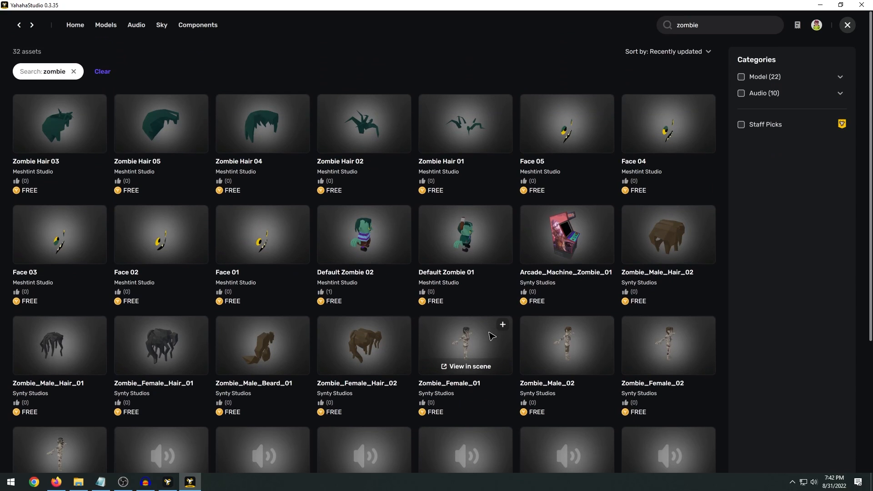
{"action": "left_click", "coordinate": [550, 357]}
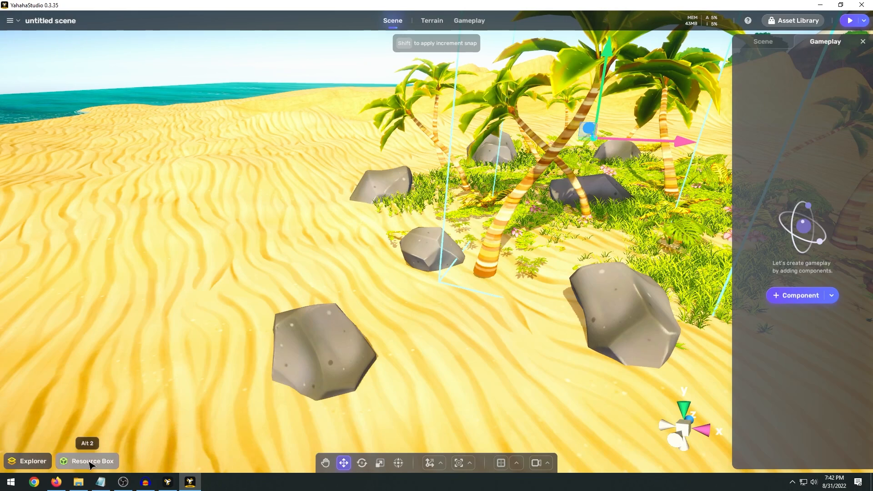
Place the zombie model from My Assets on the open sand in the scene and close the resource list
{"action": "left_click", "coordinate": [90, 462]}
{"action": "left_click", "coordinate": [312, 281]}
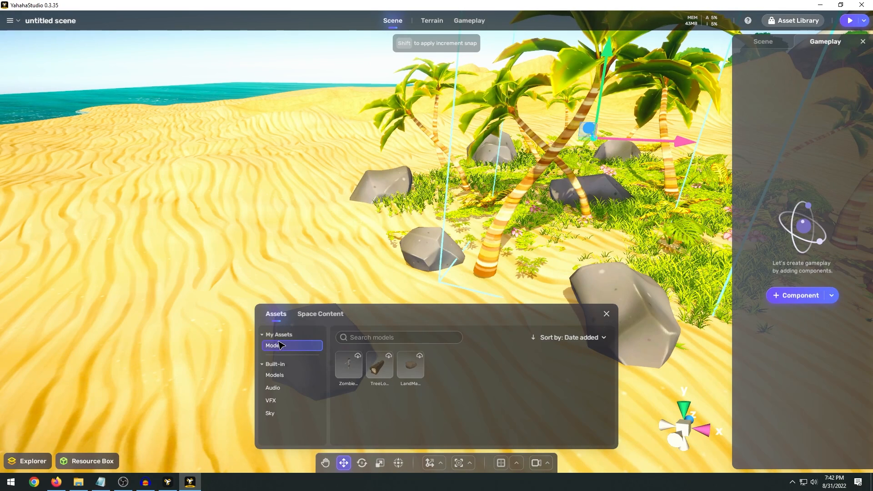
{"action": "left_click", "coordinate": [357, 366]}
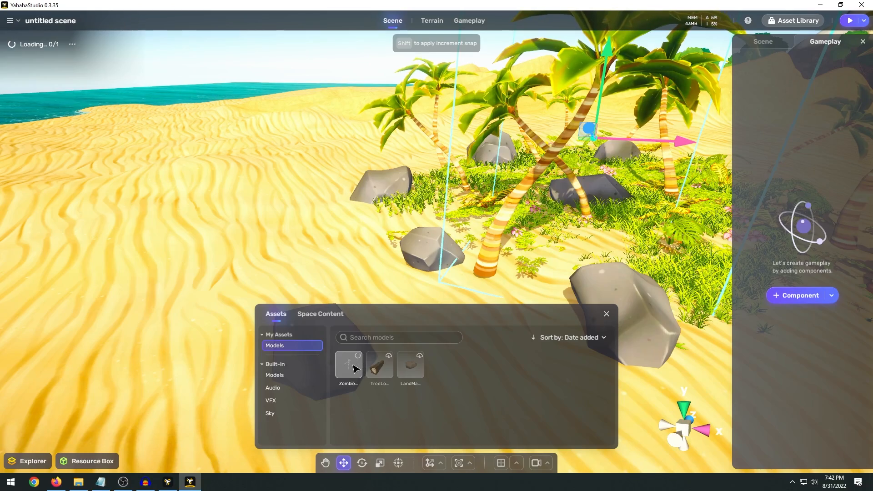
{"action": "left_click", "coordinate": [285, 253]}
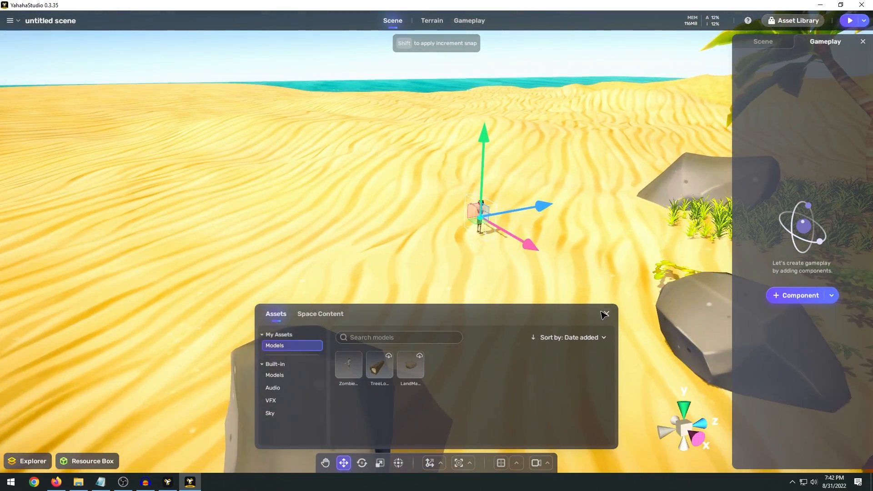
{"action": "left_click", "coordinate": [604, 315]}
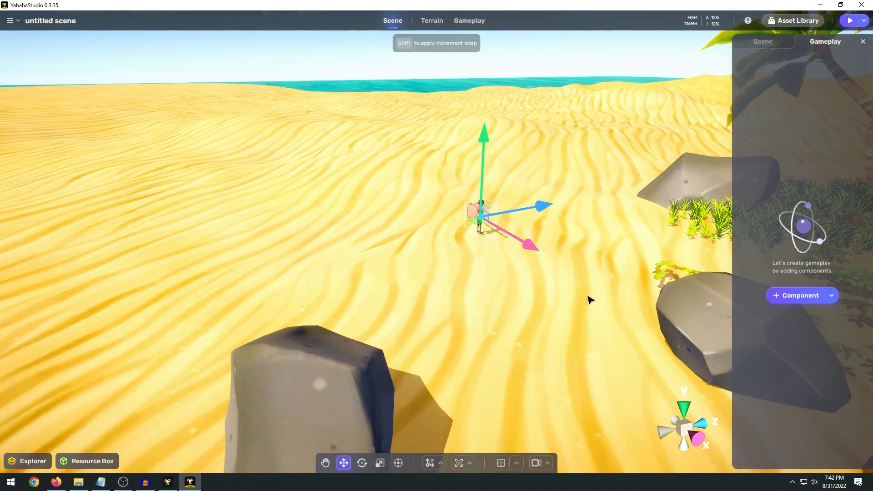
Add the Monster component to the zombie model
{"action": "right_click_drag", "start_coordinate": [546, 213], "coordinate": [361, 212]}
{"action": "right_click_drag", "start_coordinate": [486, 214], "coordinate": [534, 243]}
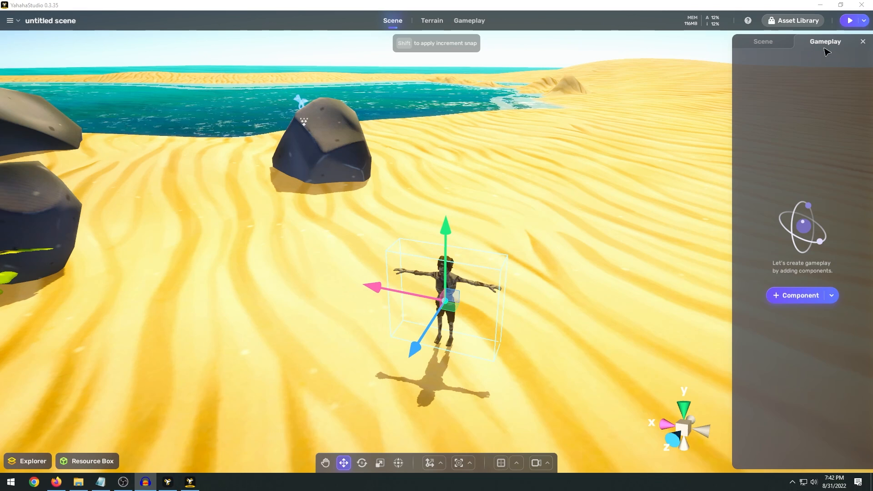
{"action": "left_click", "coordinate": [792, 300]}
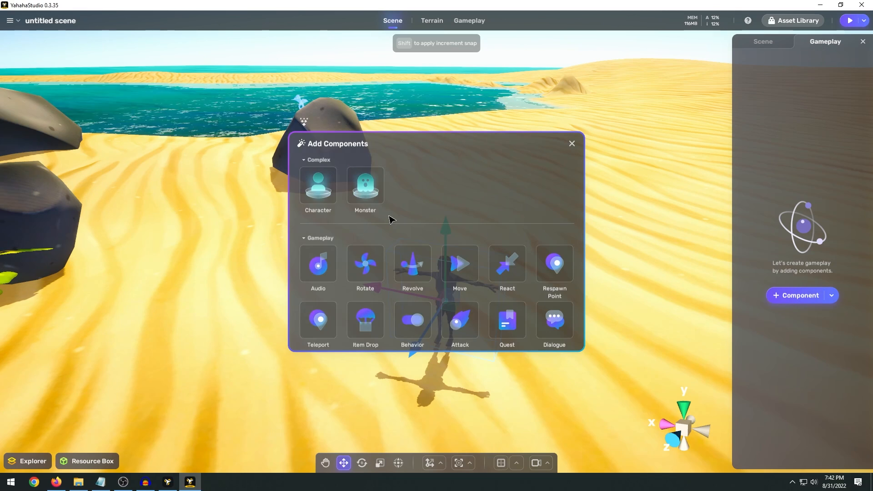
{"action": "left_click", "coordinate": [371, 182]}
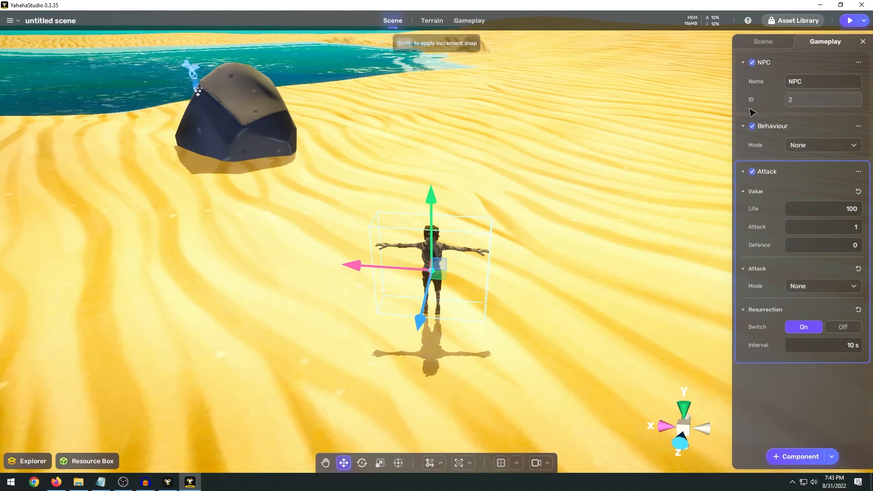
Name the NPC Zombie and set its behaviour mode to Patrol
{"action": "left_click", "coordinate": [752, 82]}
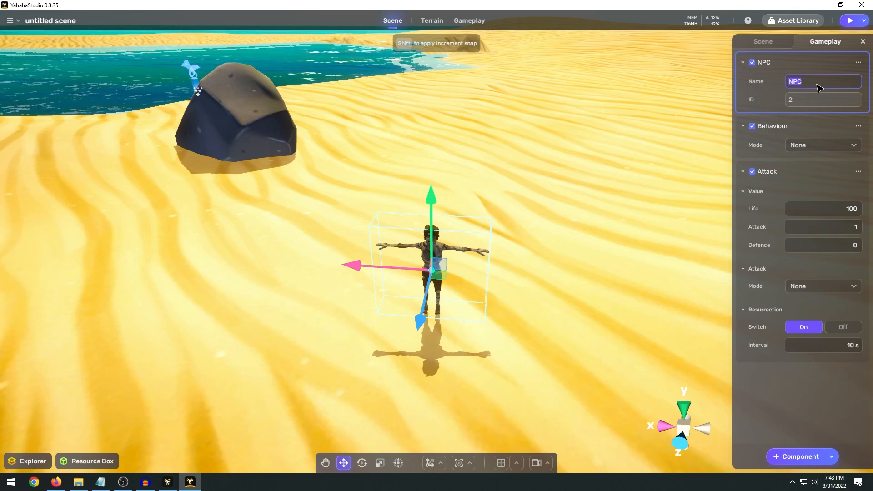
{"action": "type", "text": "Zombie"}
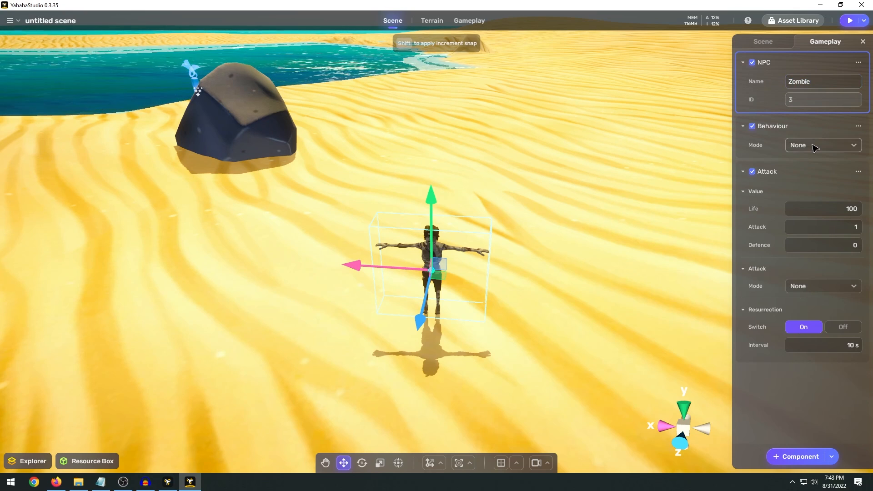
{"action": "left_click", "coordinate": [813, 145]}
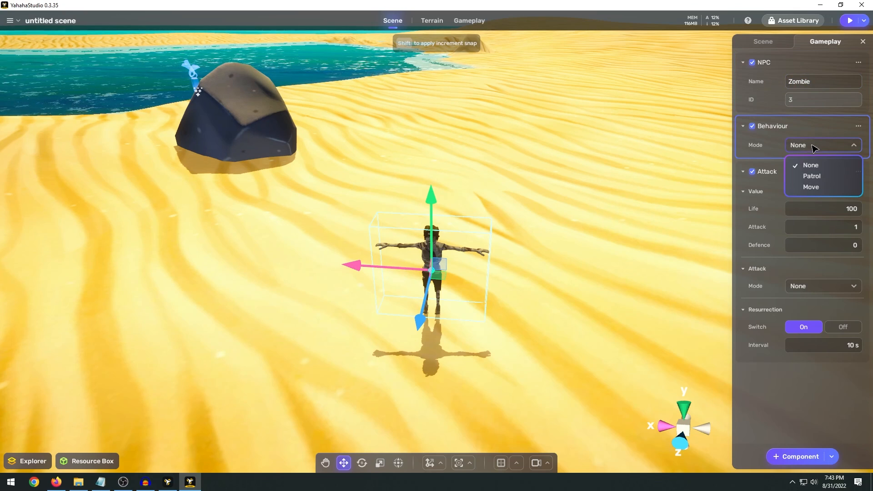
{"action": "left_click", "coordinate": [811, 176]}
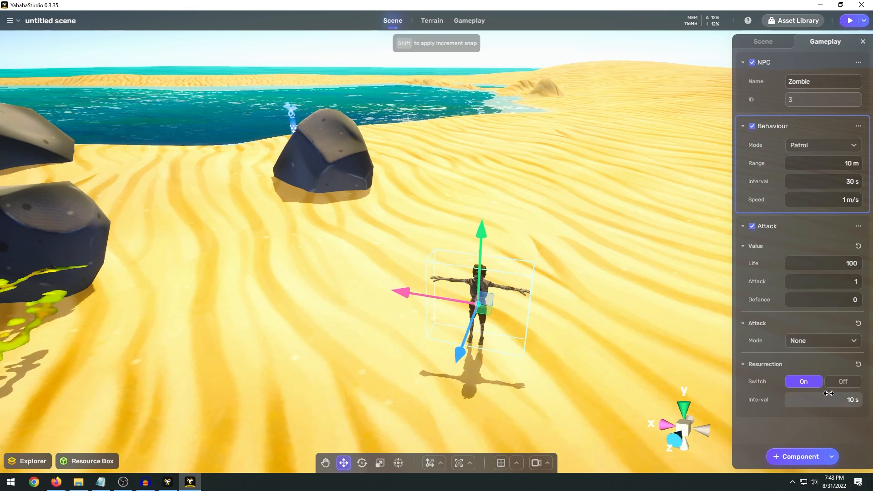
Set the zombie's attack value to 30 and its attack mode to Active attack
{"action": "left_click", "coordinate": [855, 283]}
{"action": "type", "text": "30"}
{"action": "key", "text": "Return"}
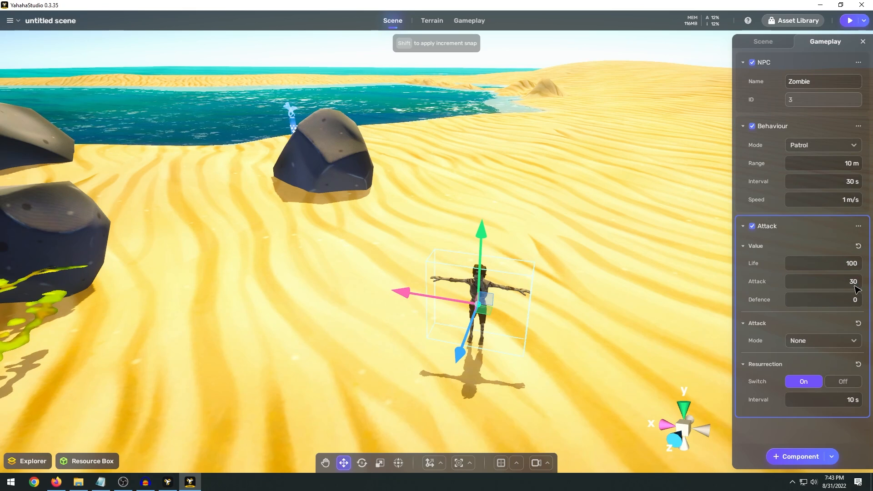
{"action": "left_click", "coordinate": [822, 342]}
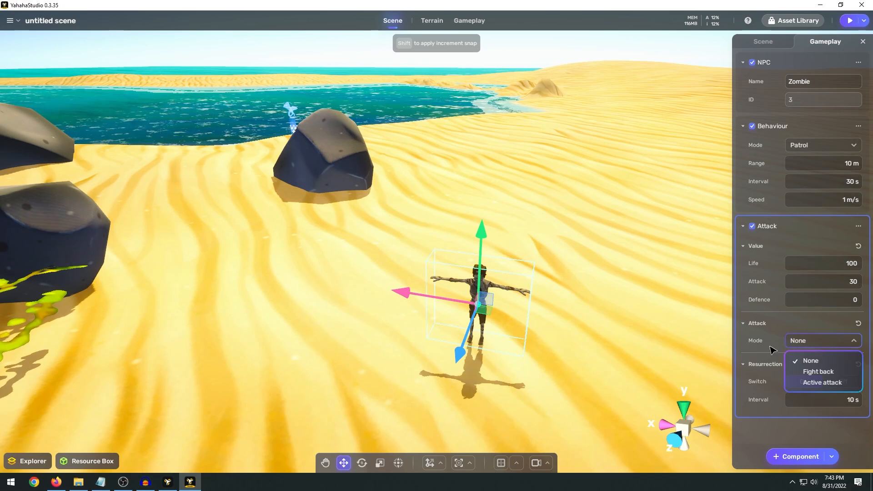
{"action": "left_click", "coordinate": [823, 382]}
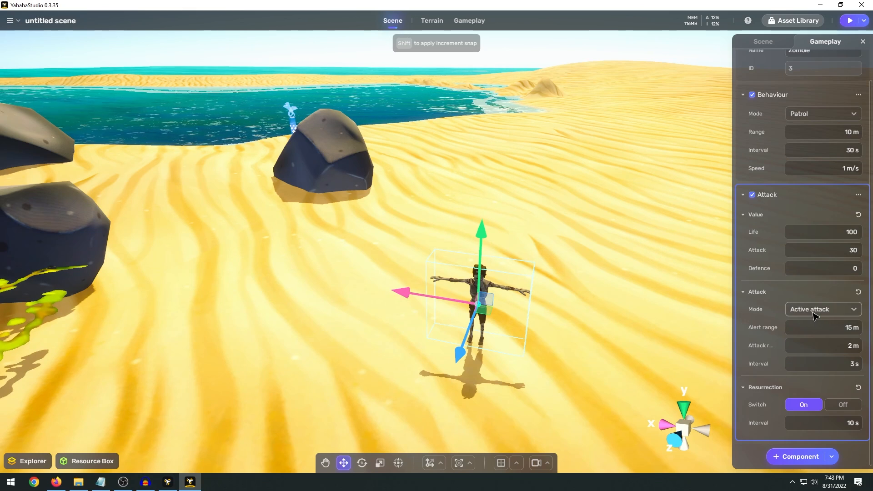
{"action": "left_click", "coordinate": [822, 309]}
{"action": "scroll", "coordinate": [575, 321], "scroll_direction": "down", "scroll_amount": 4}
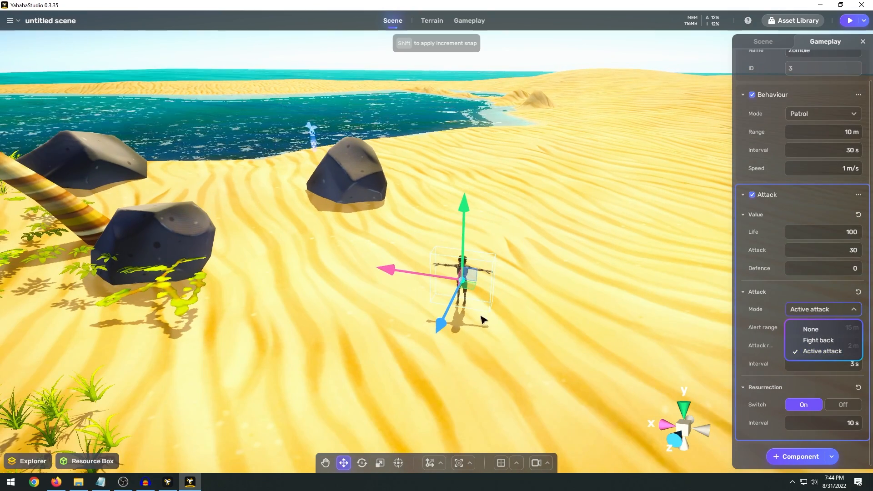
{"action": "scroll", "coordinate": [532, 323], "scroll_direction": "up", "scroll_amount": 2}
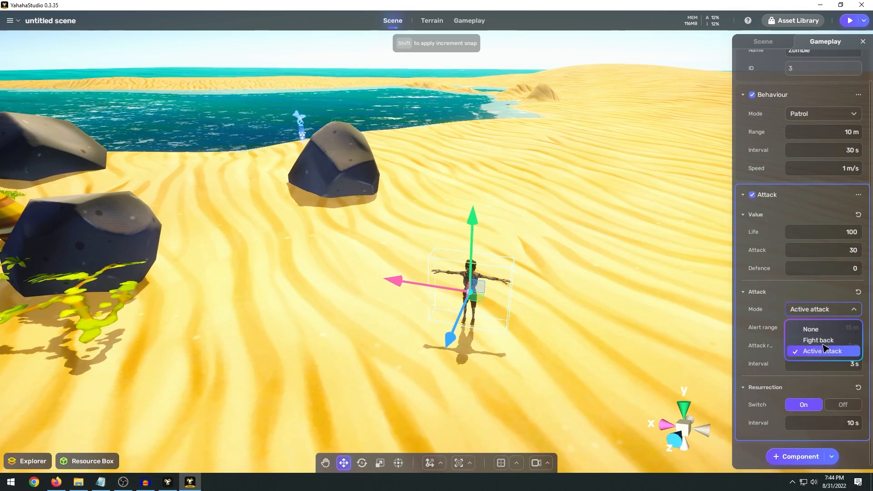
{"action": "left_click", "coordinate": [769, 309]}
{"action": "right_click_drag", "start_coordinate": [538, 293], "coordinate": [543, 305]}
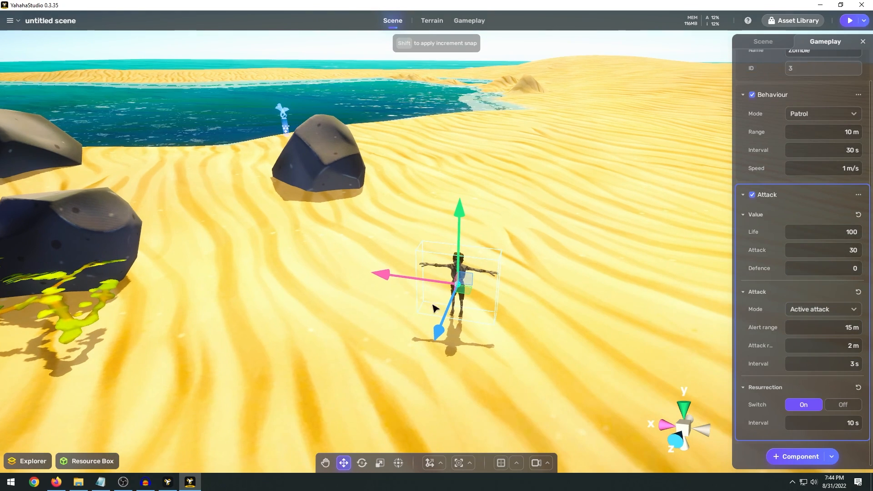
{"action": "right_click_drag", "start_coordinate": [611, 327], "coordinate": [642, 329]}
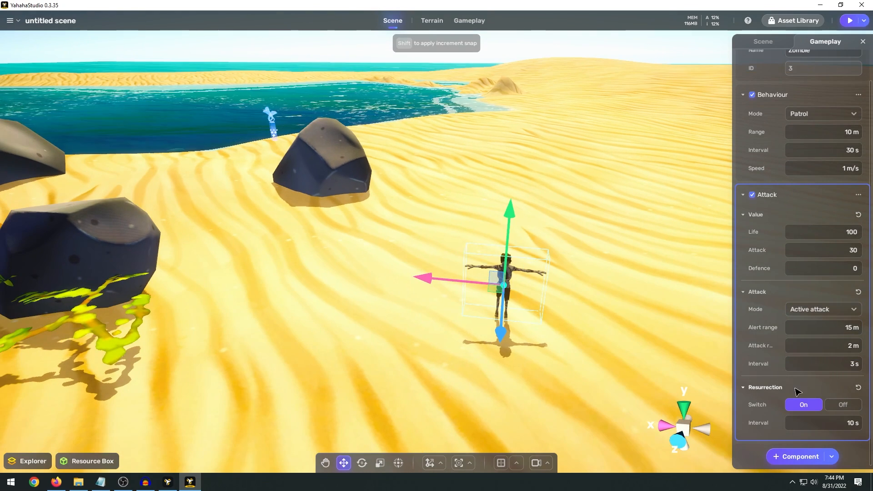
Set the zombie's resurrection interval to 300 s
{"action": "left_click", "coordinate": [814, 423]}
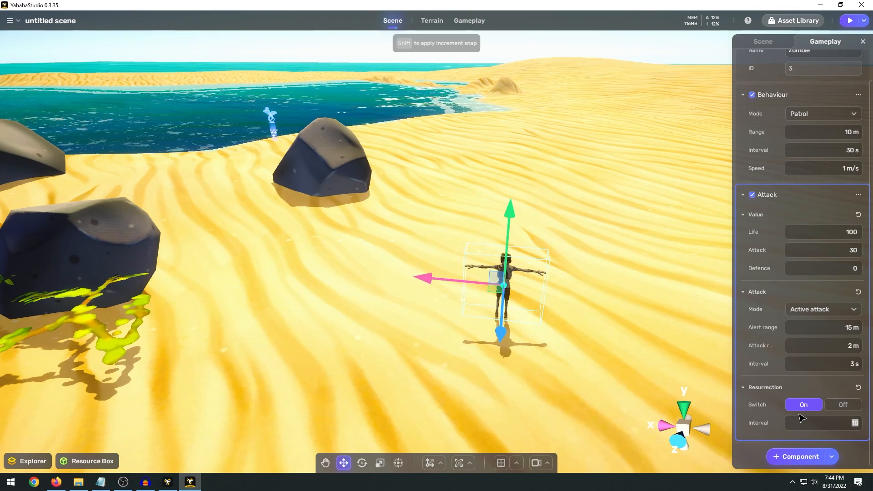
{"action": "type", "text": "300"}
{"action": "key", "text": "Return"}
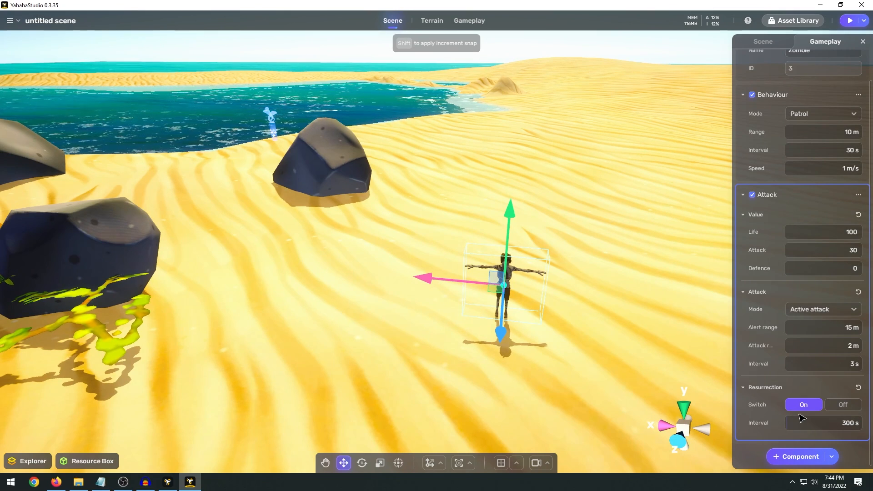
Duplicate the zombie twice and spread the copies apart on the open sand to make a group of three
{"action": "key", "text": "f"}
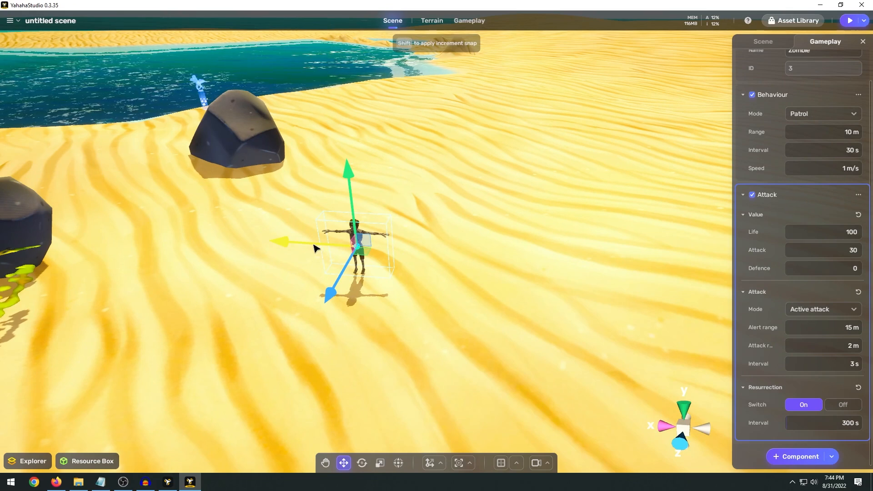
{"action": "key", "text": "ctrl+d"}
{"action": "left_click_drag", "start_coordinate": [304, 246], "coordinate": [420, 248]}
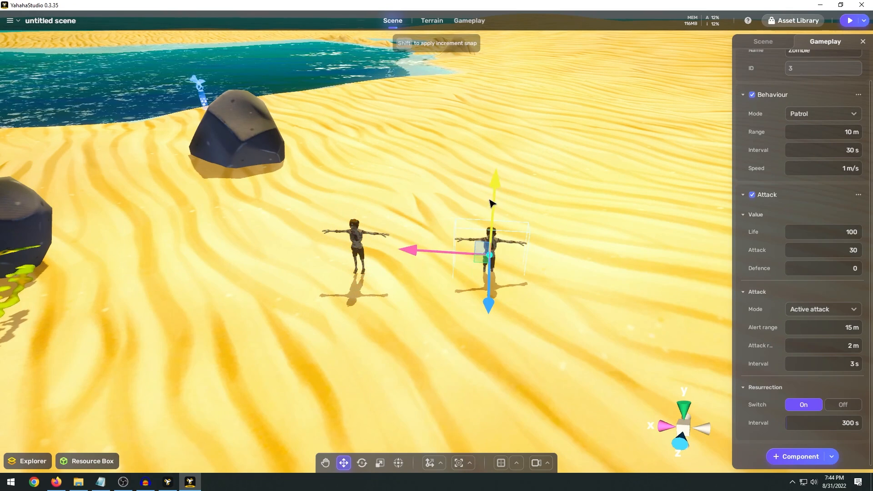
{"action": "left_click_drag", "start_coordinate": [490, 200], "coordinate": [494, 156]}
{"action": "right_click_drag", "start_coordinate": [494, 156], "coordinate": [546, 141]}
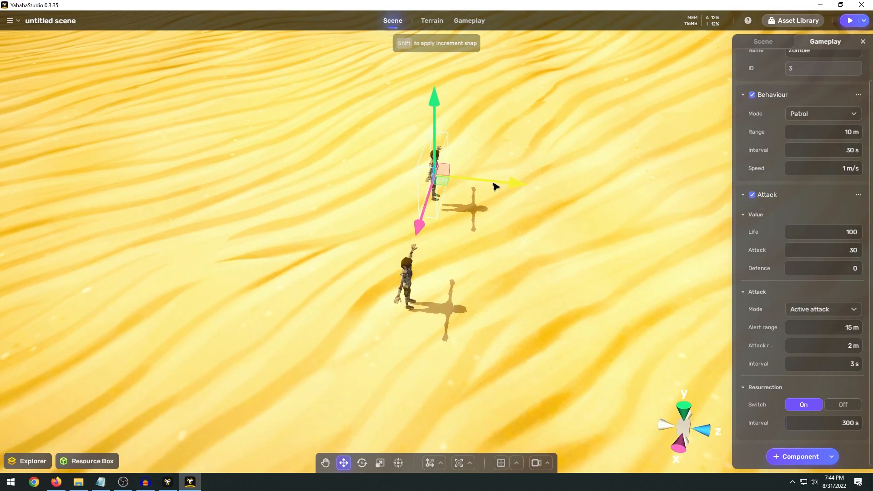
{"action": "key", "text": "ctrl+d"}
{"action": "left_click_drag", "start_coordinate": [496, 186], "coordinate": [577, 191]}
{"action": "right_click_drag", "start_coordinate": [564, 187], "coordinate": [496, 182]}
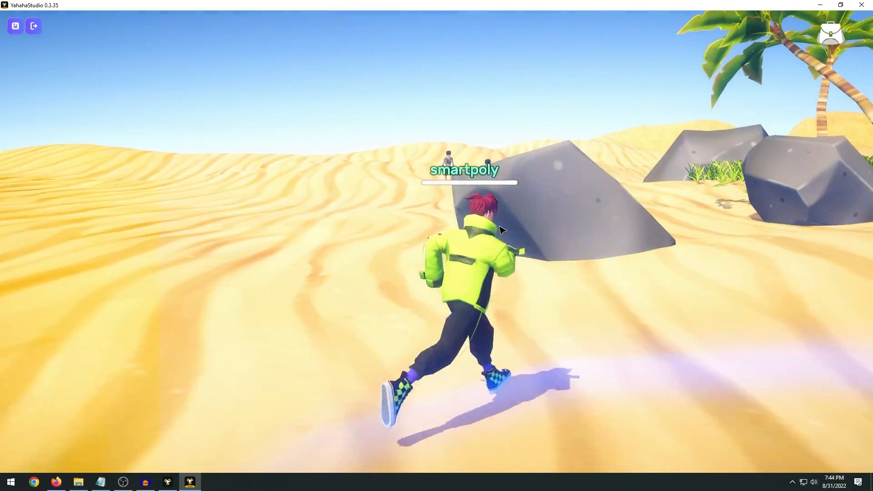
Play-test the scene and run the character past the rock towards the patrolling zombies
{"action": "key", "text": "w"}
{"action": "key", "text": "d"}
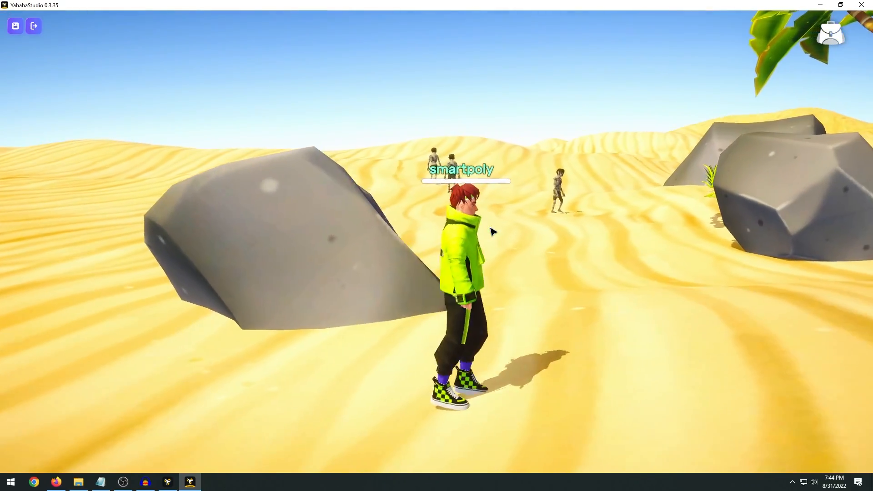
{"action": "key", "text": "s"}
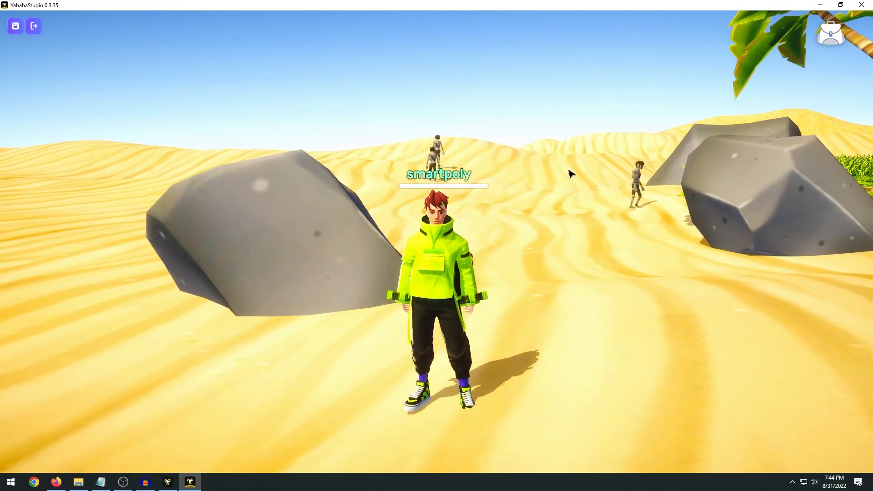
{"action": "key", "text": "w"}
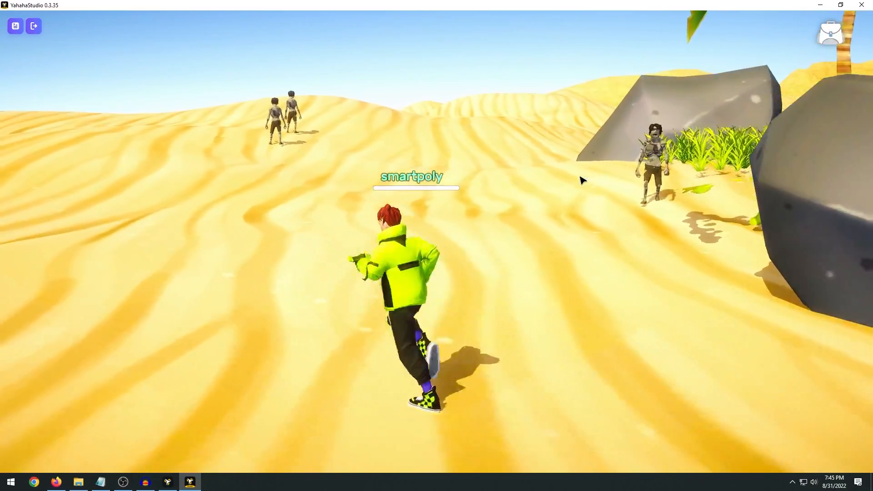
{"action": "right_click_drag", "start_coordinate": [583, 180], "coordinate": [635, 190]}
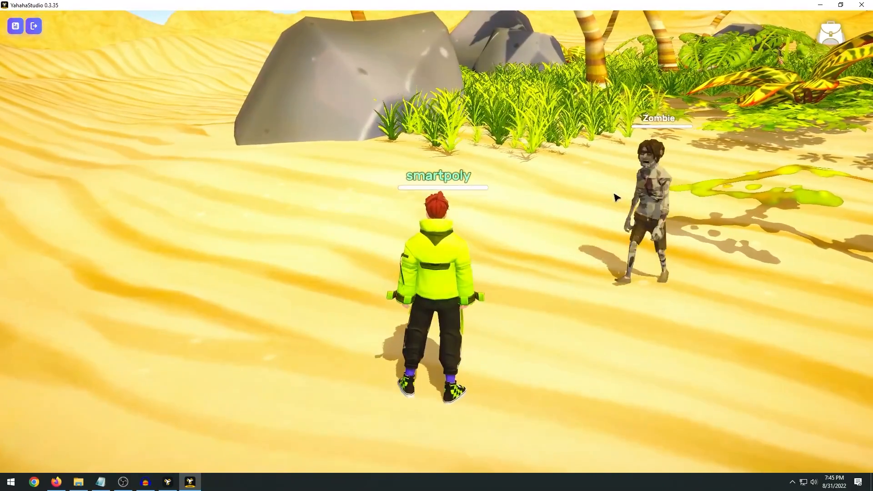
Move the character around within the zombie's alert range and strike at the zombie to test its active attack
{"action": "key", "text": "s"}
{"action": "right_click_drag", "start_coordinate": [613, 136], "coordinate": [549, 139]}
{"action": "key", "text": "a"}
{"action": "key", "text": "s"}
{"action": "key", "text": "d"}
{"action": "key", "text": "a"}
{"action": "key", "text": "w"}
{"action": "left_click", "coordinate": [555, 140]}
{"action": "key", "text": "w"}
{"action": "key", "text": "a"}
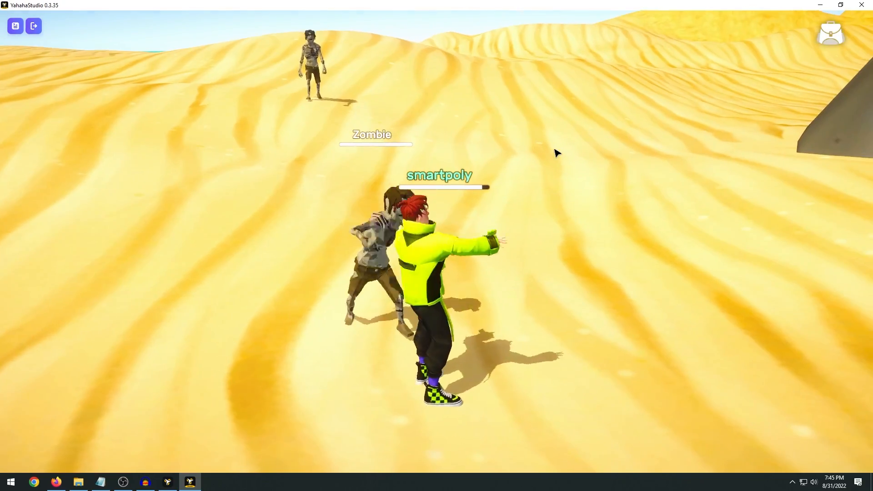
Keep dodging and fighting the zombie at close range, and end the play test
{"action": "key", "text": "d"}
{"action": "key", "text": "s"}
{"action": "mouse_move", "coordinate": [521, 176]}
{"action": "right_mouse_down"}
{"action": "mouse_move", "coordinate": [538, 175]}
{"action": "mouse_move", "coordinate": [485, 171]}
{"action": "mouse_move", "coordinate": [529, 190]}
{"action": "mouse_move", "coordinate": [524, 183]}
{"action": "mouse_move", "coordinate": [545, 179]}
{"action": "right_mouse_up"}
{"action": "key", "text": "d"}
{"action": "key", "text": "w"}
{"action": "left_click", "coordinate": [528, 190]}
{"action": "key", "text": "a"}
{"action": "key", "text": "d"}
{"action": "key", "text": "w"}
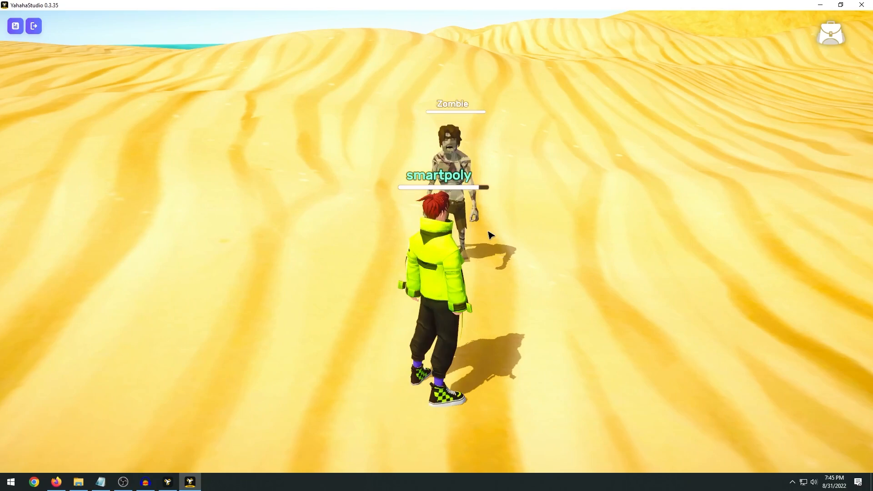
{"action": "key", "text": "d"}
{"action": "key", "text": "s"}
{"action": "right_click_drag", "start_coordinate": [490, 235], "coordinate": [514, 235]}
{"action": "key", "text": "d"}
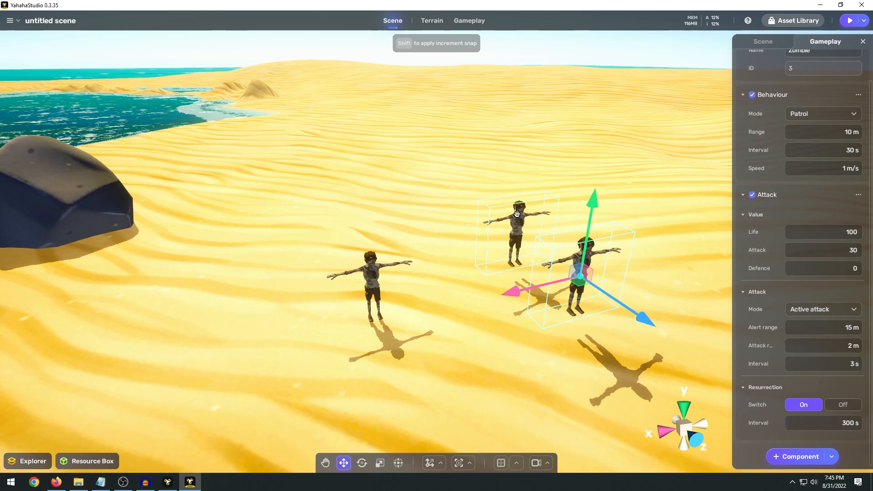
Select the zombie copies on the sand and set the behaviour speed to 4 m/s
{"action": "left_click", "coordinate": [516, 214]}
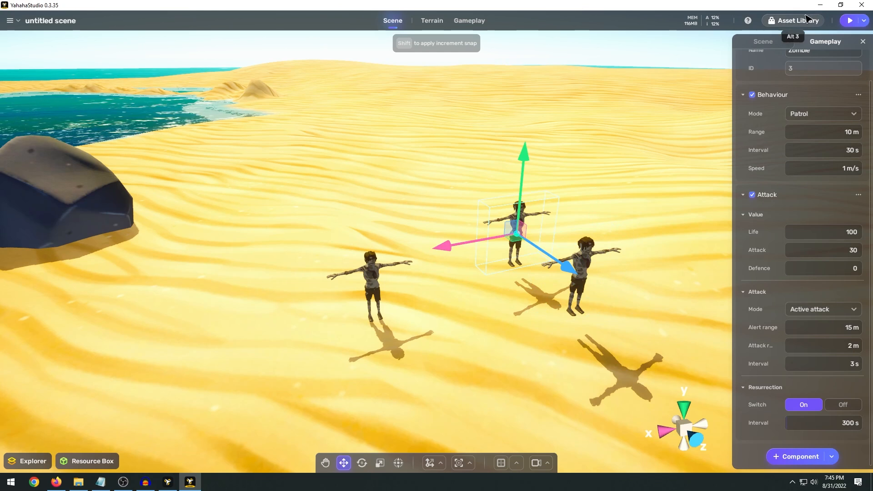
{"action": "mouse_move", "coordinate": [565, 211]}
{"action": "right_mouse_down"}
{"action": "mouse_move", "coordinate": [556, 212]}
{"action": "mouse_move", "coordinate": [559, 203]}
{"action": "right_mouse_up"}
{"action": "right_click", "coordinate": [559, 202]}
{"action": "left_click", "coordinate": [636, 168]}
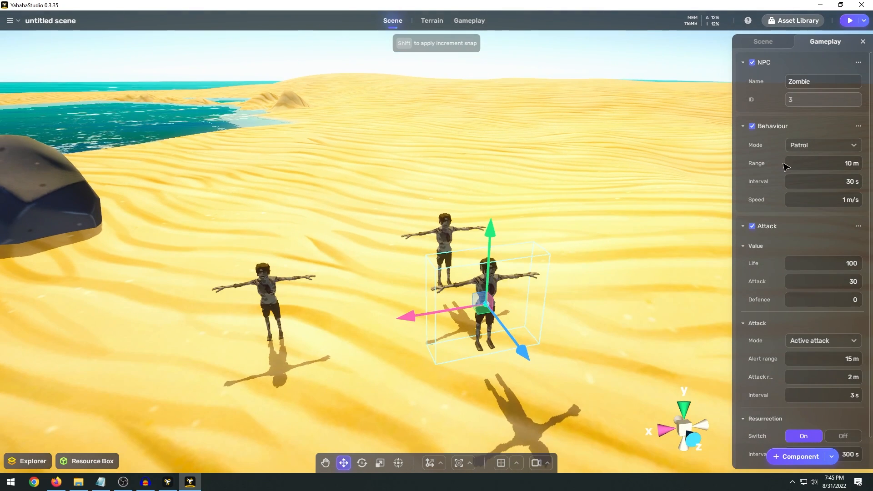
{"action": "right_click_drag", "start_coordinate": [600, 220], "coordinate": [626, 285]}
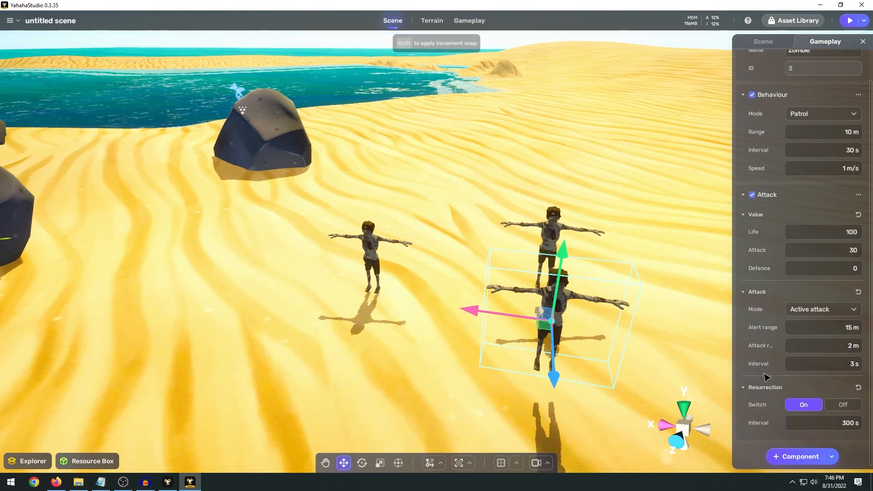
{"action": "left_click", "coordinate": [566, 226]}
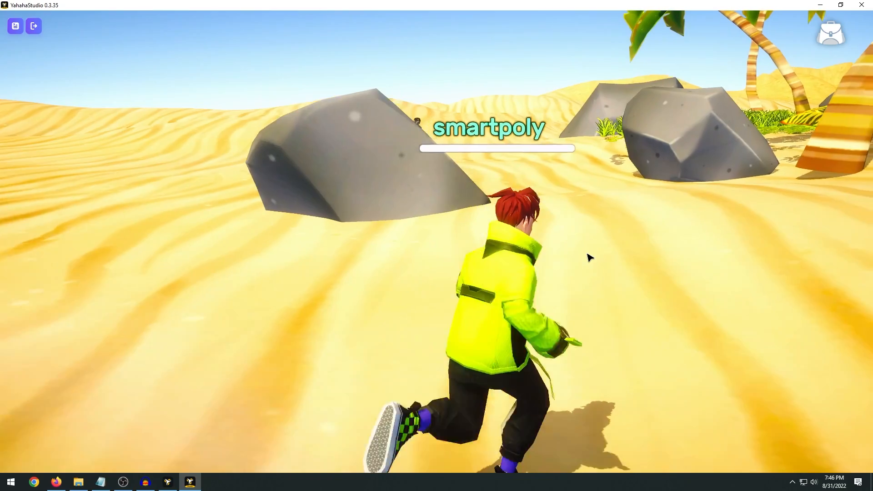
Play-test the scene again with the faster zombies, running the character up to them, and return to the editor
{"action": "key", "text": "w"}
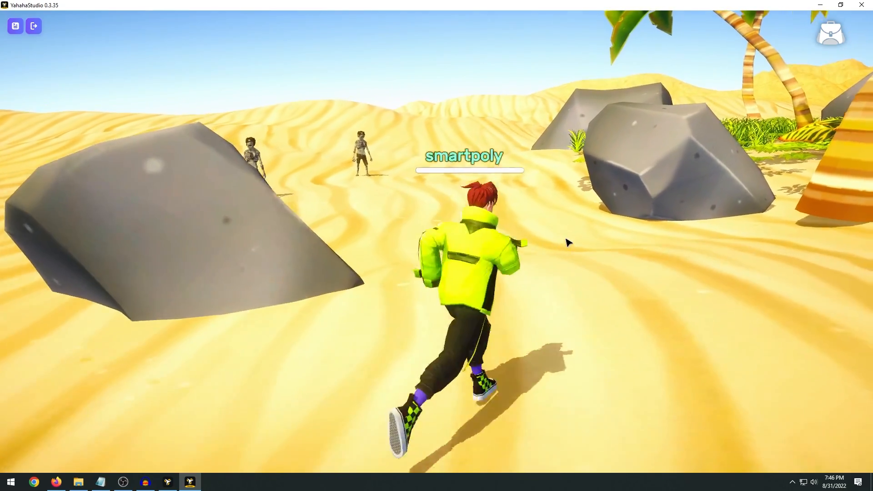
{"action": "mouse_move", "coordinate": [566, 239]}
{"action": "right_mouse_down"}
{"action": "mouse_move", "coordinate": [517, 245]}
{"action": "mouse_move", "coordinate": [595, 259]}
{"action": "mouse_move", "coordinate": [660, 255]}
{"action": "mouse_move", "coordinate": [685, 232]}
{"action": "mouse_move", "coordinate": [752, 232]}
{"action": "mouse_move", "coordinate": [550, 230]}
{"action": "right_mouse_up"}
{"action": "key", "text": "d"}
{"action": "key", "text": "w"}
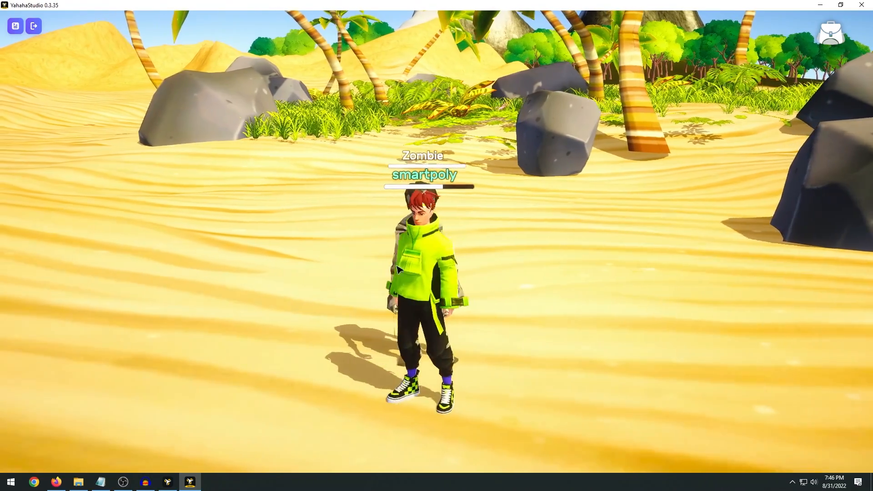
{"action": "right_click_drag", "start_coordinate": [465, 258], "coordinate": [424, 250]}
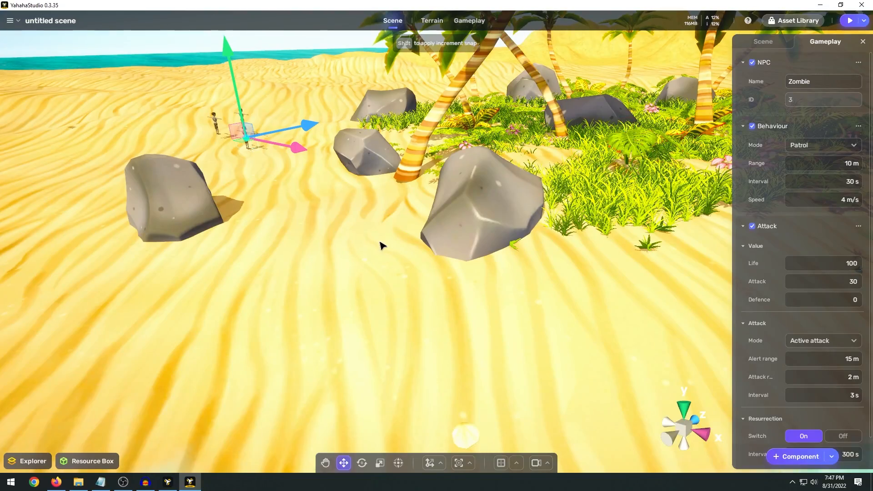
Find Merchant_01 among the Characters in the Asset Library and add it to My Assets
{"action": "right_click_drag", "start_coordinate": [433, 229], "coordinate": [438, 227]}
{"action": "key", "text": "a"}
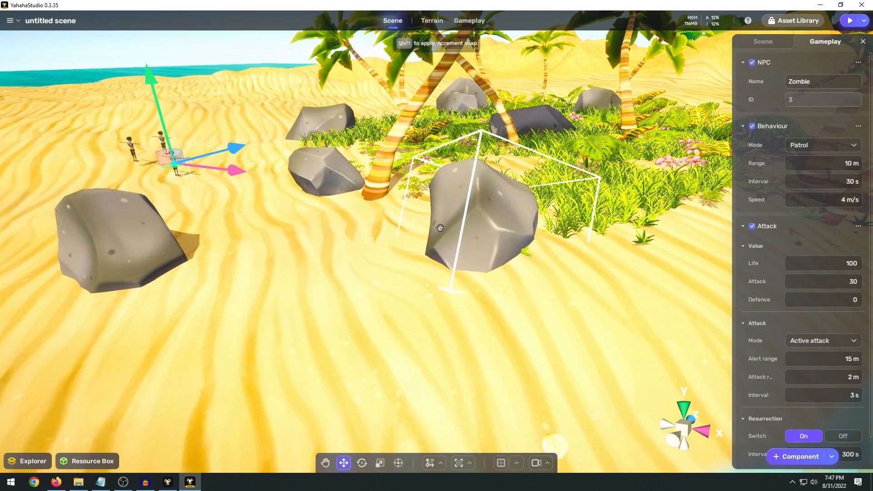
{"action": "left_click", "coordinate": [796, 20]}
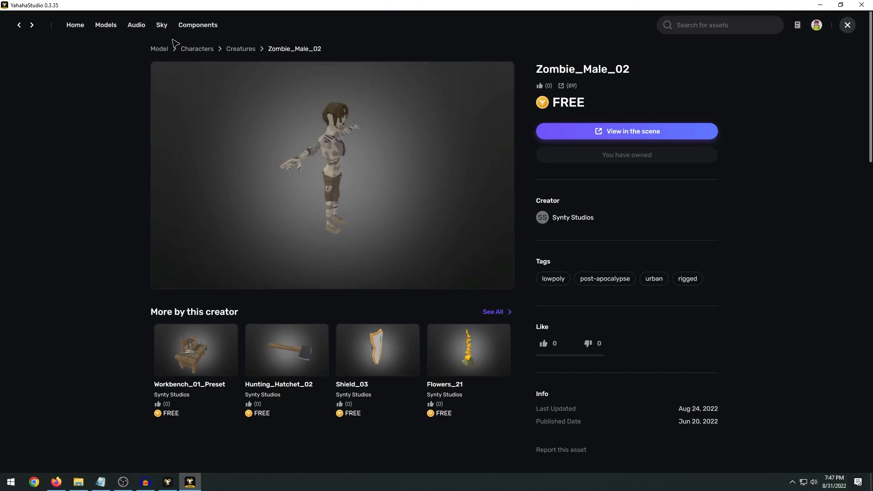
{"action": "left_click", "coordinate": [199, 48]}
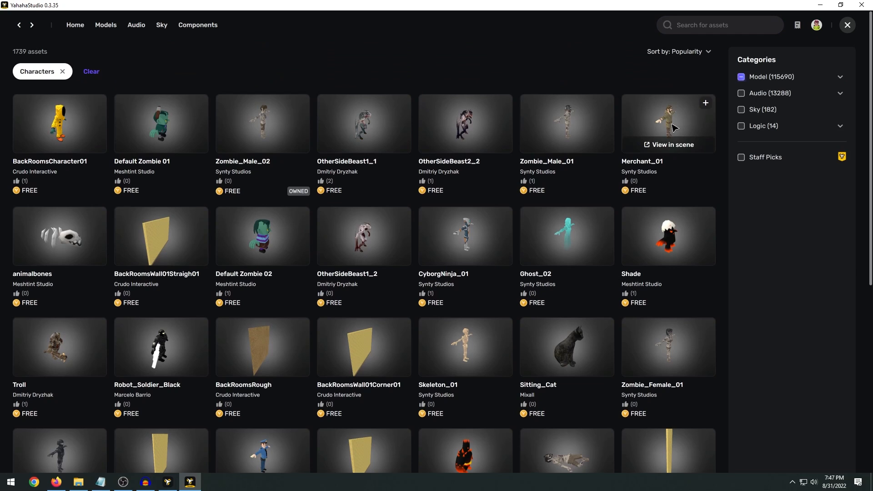
{"action": "left_click", "coordinate": [665, 134]}
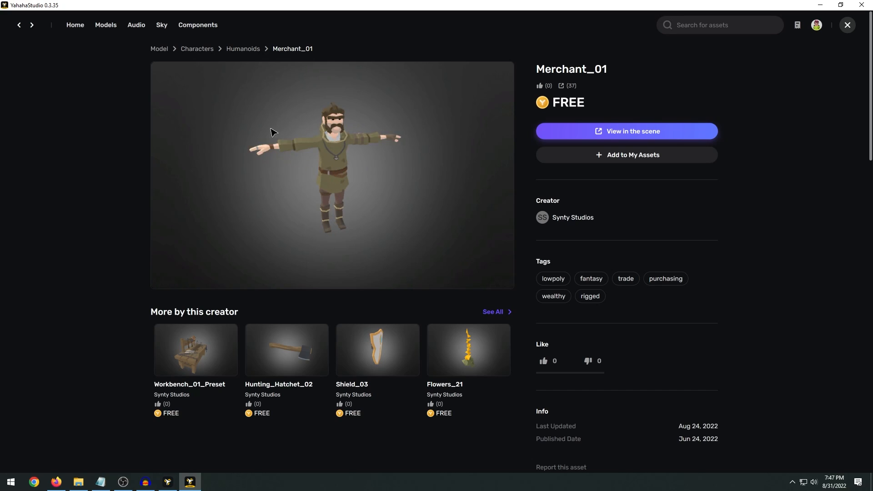
{"action": "left_click", "coordinate": [609, 163]}
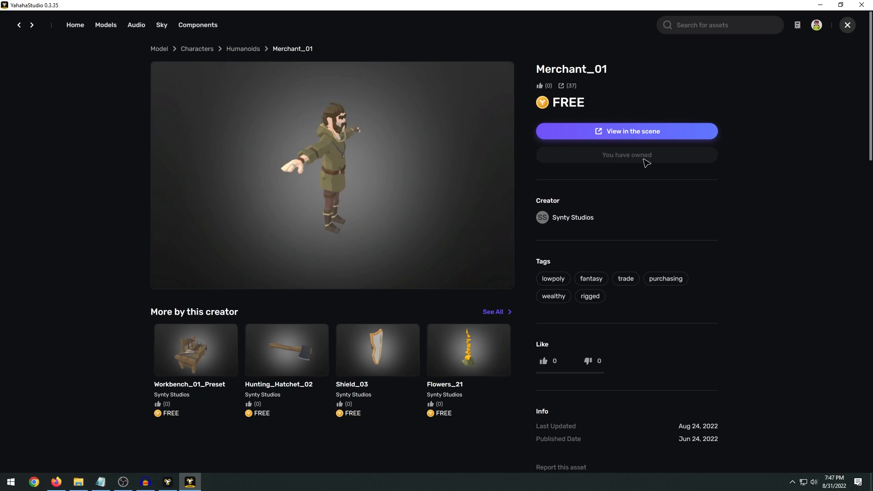
Place the Merchant_01 model on the sand beside the large rock and close the resource list
{"action": "left_click", "coordinate": [847, 28]}
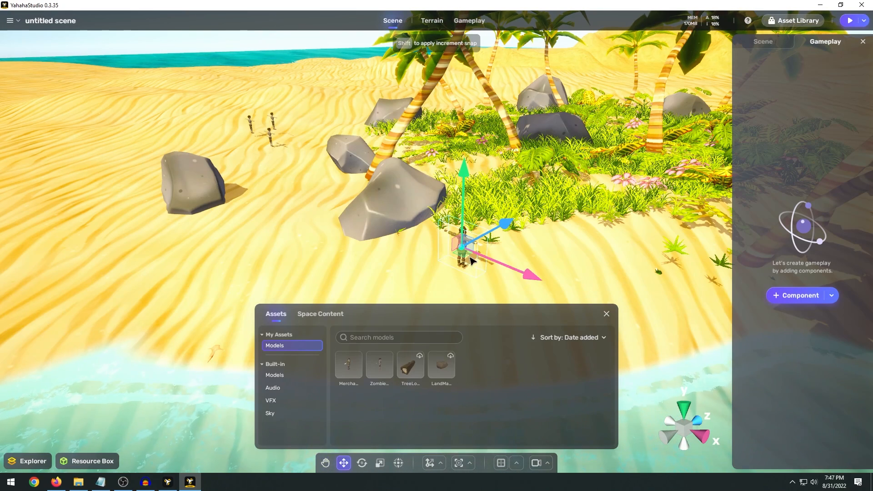
{"action": "left_click", "coordinate": [608, 312]}
{"action": "right_click_drag", "start_coordinate": [544, 246], "coordinate": [546, 218]}
{"action": "key", "text": "w"}
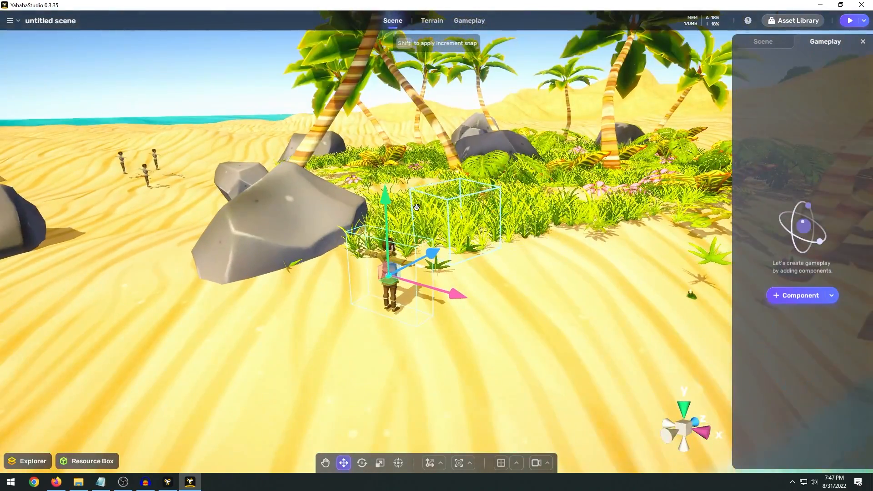
Add the Behavior component to the merchant model
{"action": "key", "text": "q"}
{"action": "left_click", "coordinate": [800, 295]}
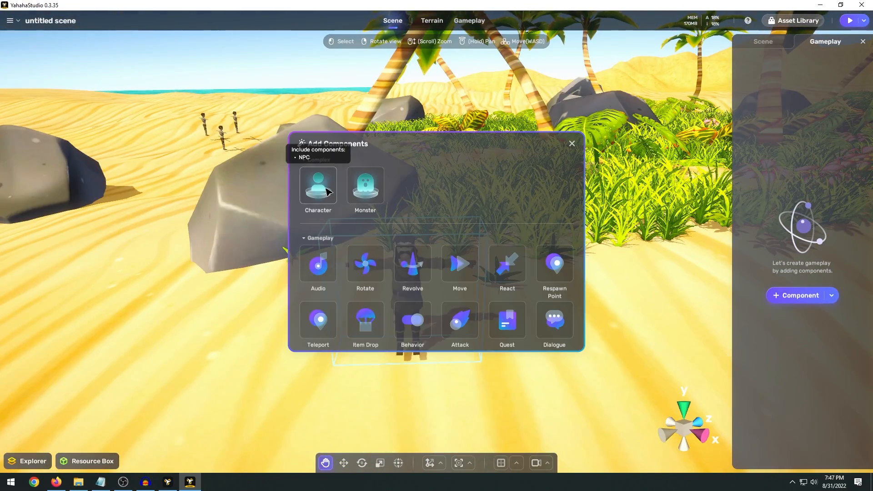
{"action": "scroll", "coordinate": [419, 210], "scroll_direction": "down", "scroll_amount": 2}
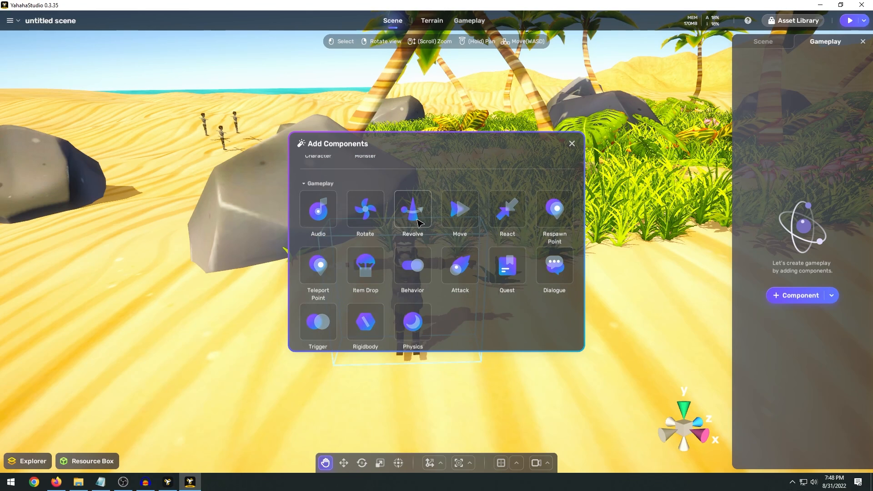
{"action": "scroll", "coordinate": [419, 222], "scroll_direction": "up", "scroll_amount": 1}
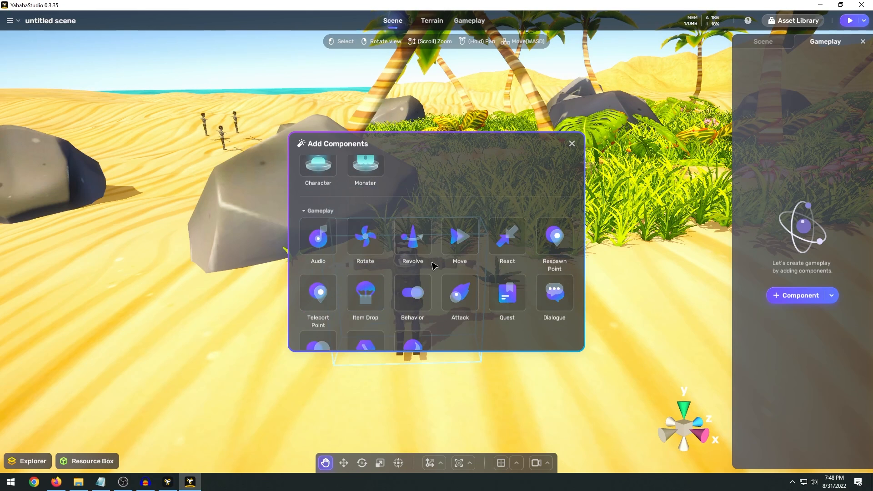
{"action": "left_click", "coordinate": [413, 296]}
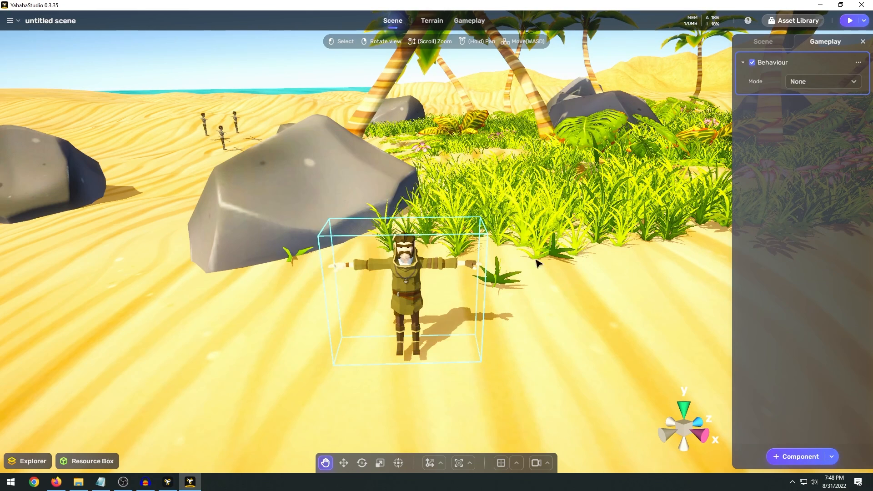
Set the merchant's Behaviour mode to Patrol and add the Character component with the NPC name Bob
{"action": "left_click", "coordinate": [826, 81]}
{"action": "left_click", "coordinate": [822, 114]}
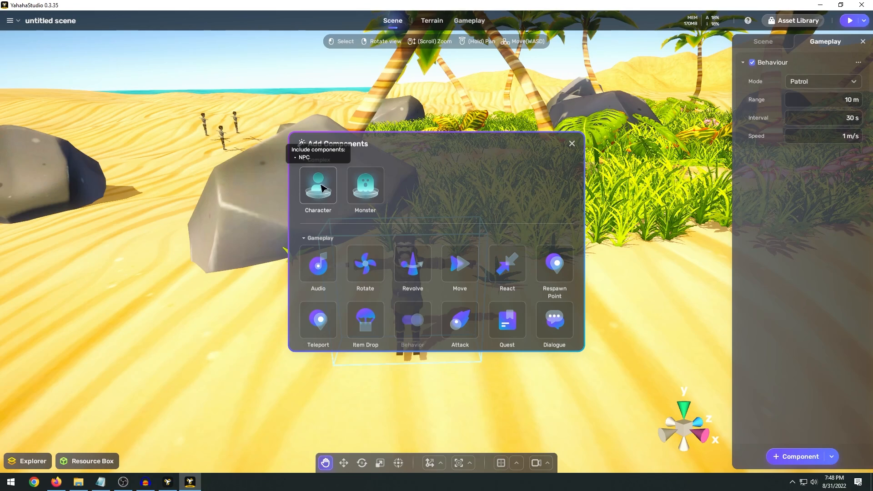
{"action": "left_click", "coordinate": [318, 186]}
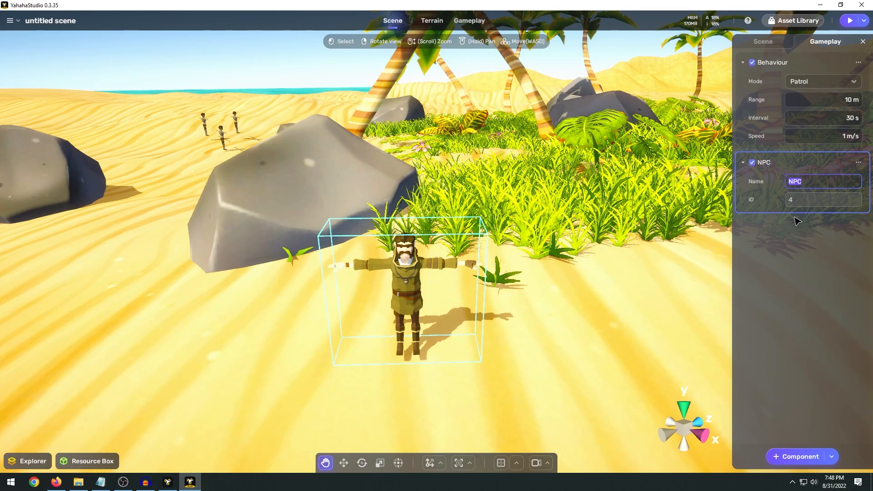
{"action": "type", "text": "Bob"}
{"action": "left_click", "coordinate": [774, 237]}
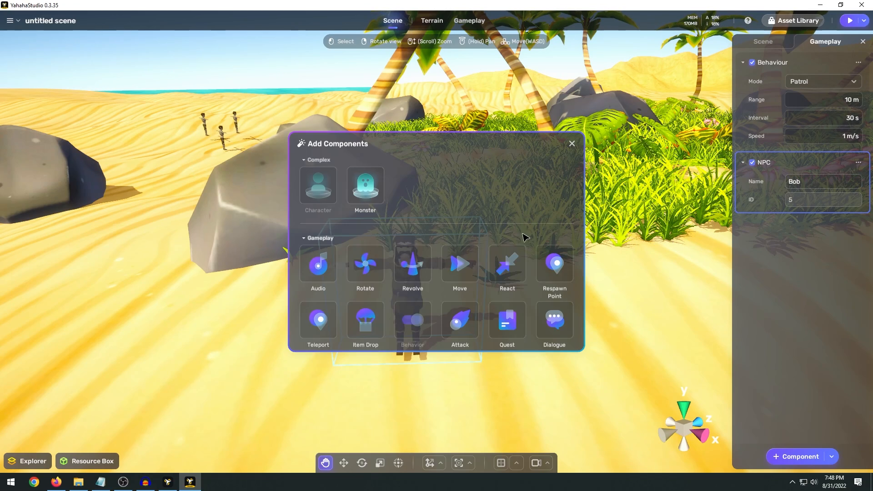
Add the Quest component to the merchant model
{"action": "scroll", "coordinate": [525, 241], "scroll_direction": "down", "scroll_amount": 2}
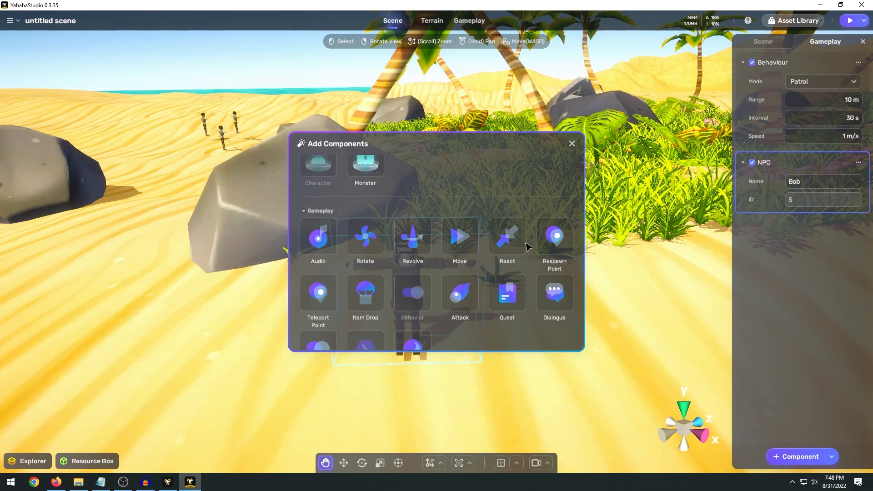
{"action": "left_click", "coordinate": [513, 296]}
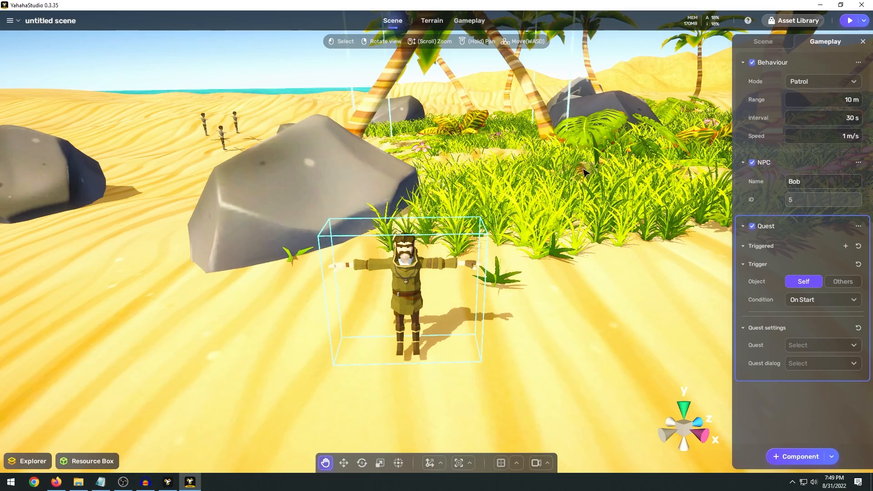
{"action": "right_click_drag", "start_coordinate": [722, 332], "coordinate": [650, 318]}
Create a new quest in the gameplay settings and name it "Eliminate Zombies"
{"action": "left_click", "coordinate": [475, 21]}
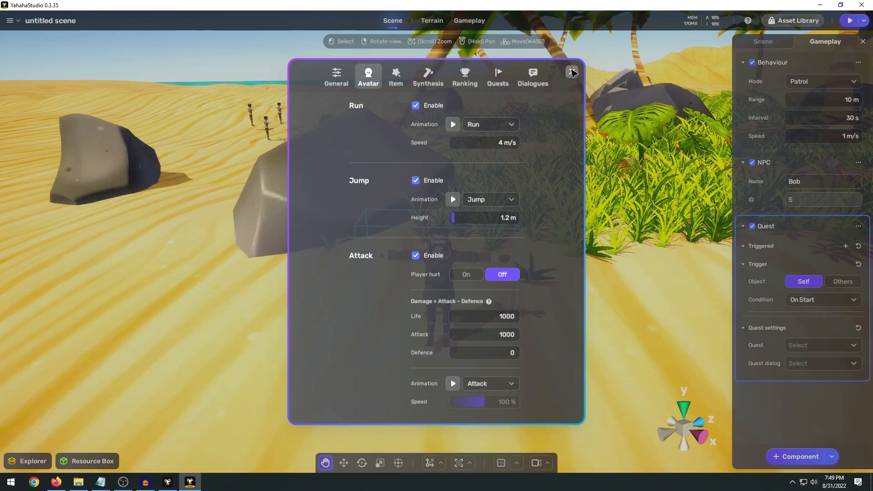
{"action": "left_click", "coordinate": [480, 23]}
{"action": "left_click", "coordinate": [477, 22]}
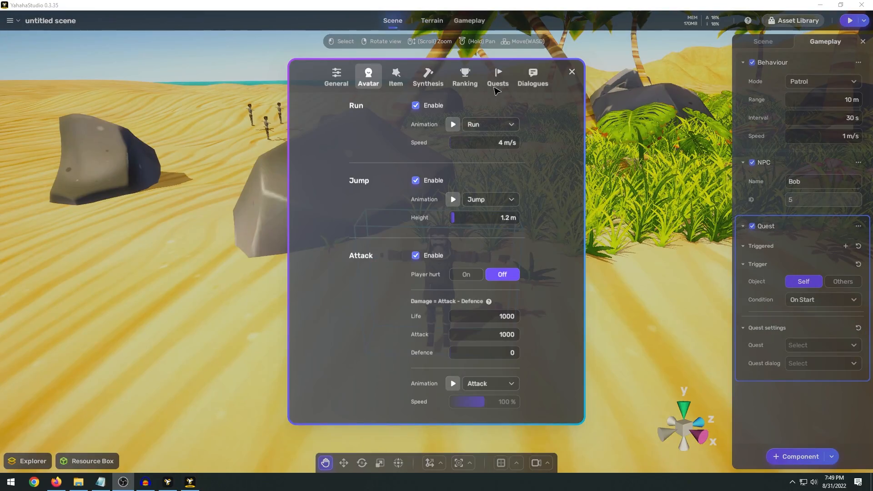
{"action": "left_click", "coordinate": [497, 75]}
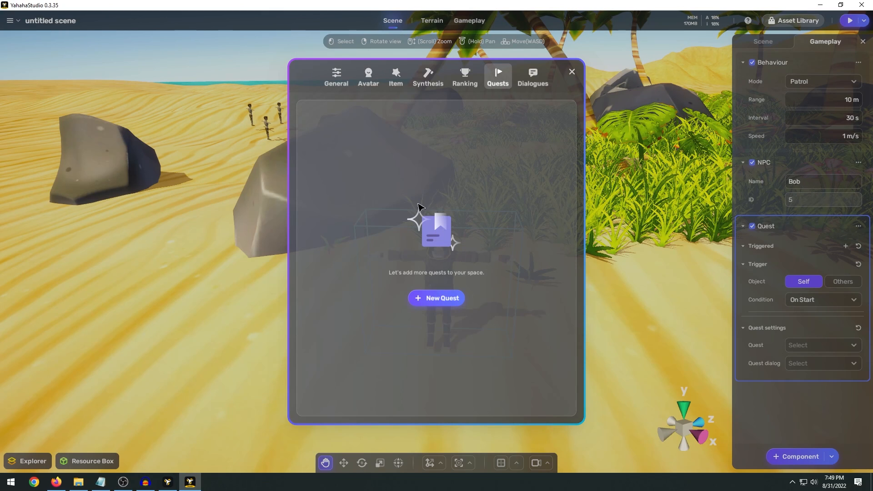
{"action": "left_click", "coordinate": [443, 299]}
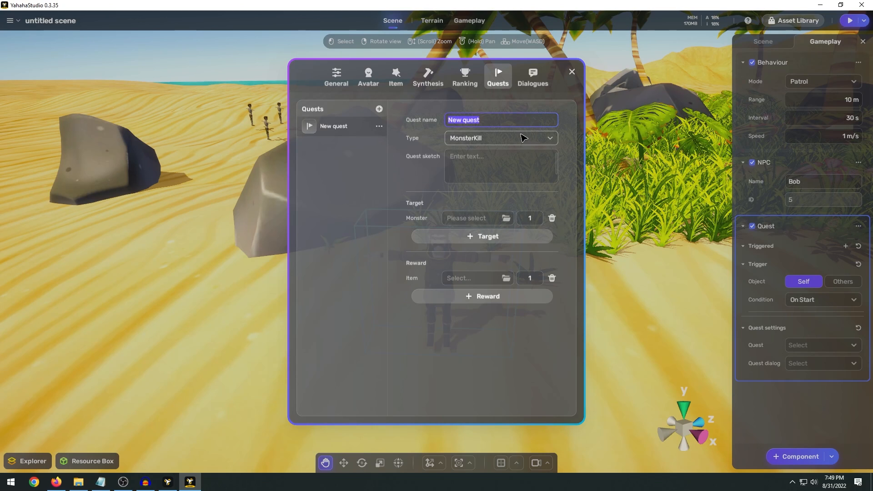
{"action": "type", "text": "K"}
{"action": "type", "text": "Eliminate Zombies"}
Keep the quest type as MonsterKill and enter the quest sketch "Kill all the zombies on the island"
{"action": "left_click", "coordinate": [521, 134]}
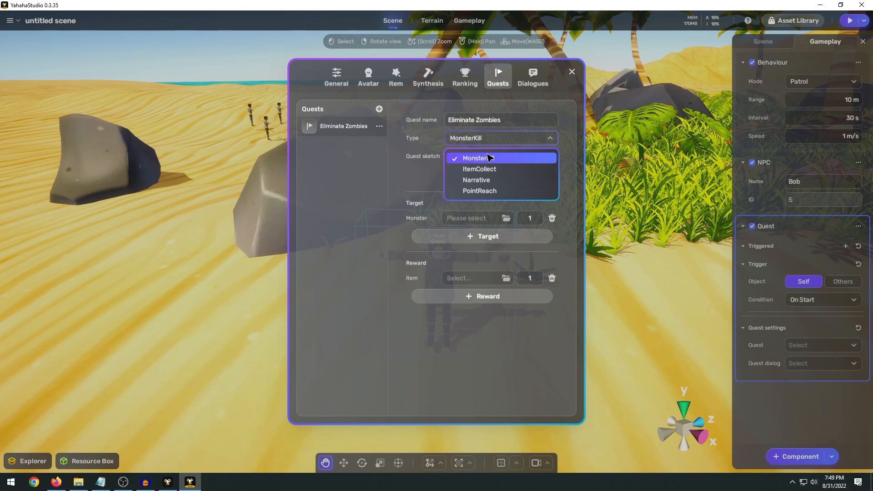
{"action": "left_click", "coordinate": [408, 155]}
{"action": "left_click", "coordinate": [489, 174]}
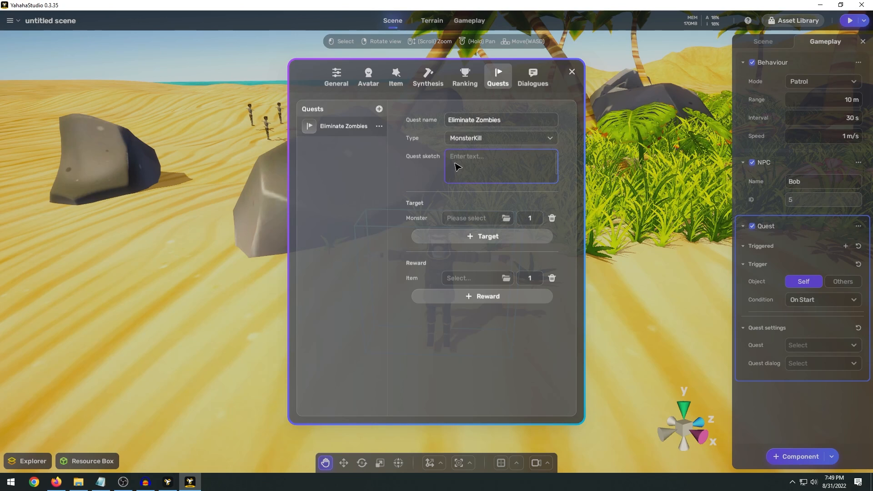
{"action": "type", "text": "Kill all the zombies on the island"}
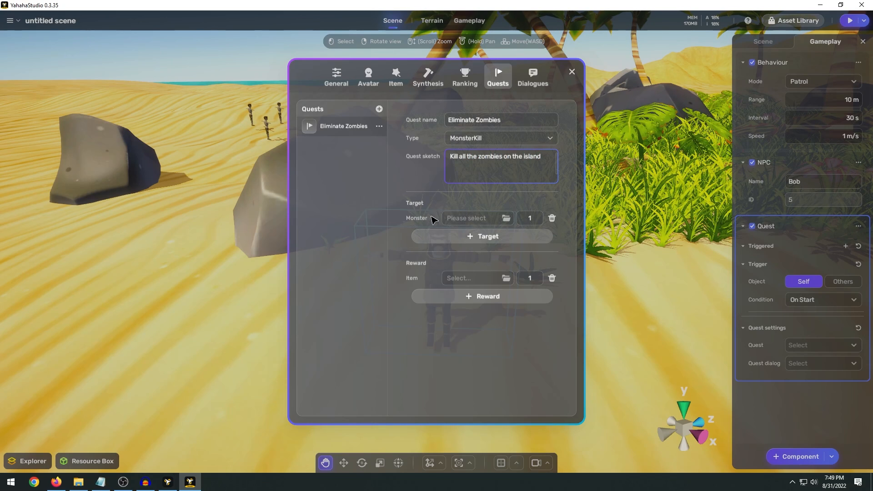
Choose 3 Zombie as the quest's target monster and Wood as its reward item
{"action": "left_click", "coordinate": [468, 218]}
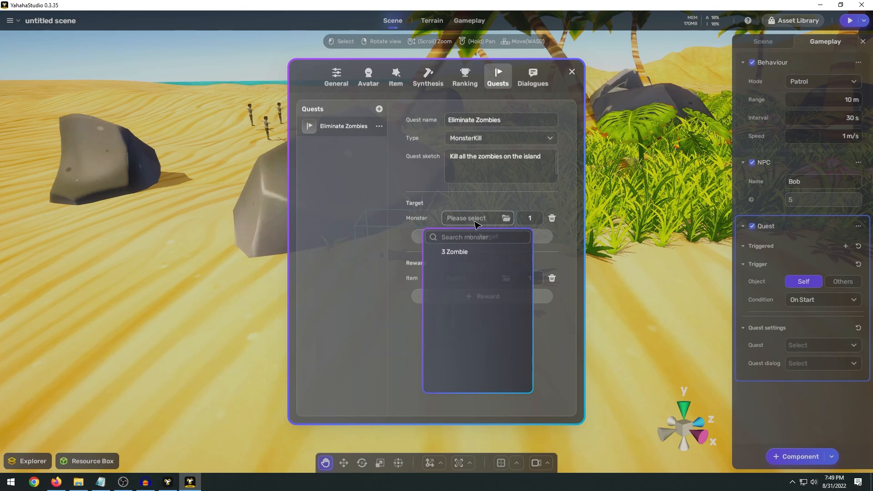
{"action": "left_click", "coordinate": [452, 252]}
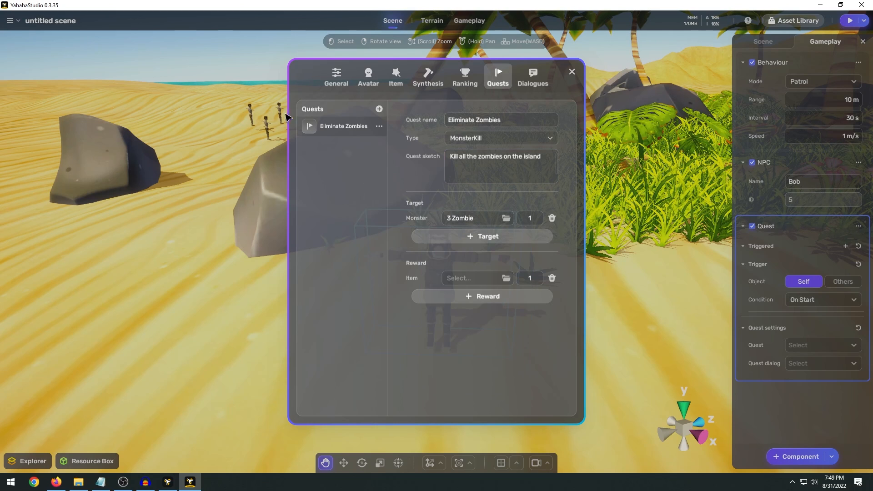
{"action": "left_click", "coordinate": [480, 280]}
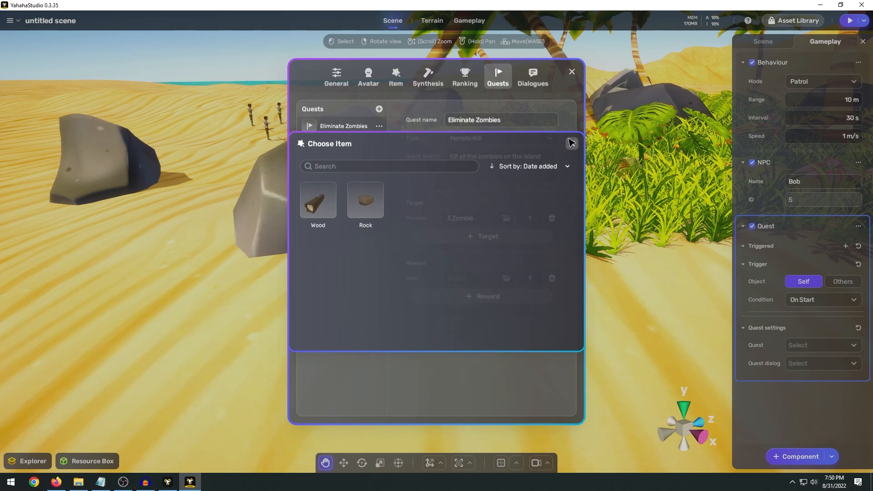
{"action": "left_click", "coordinate": [318, 202]}
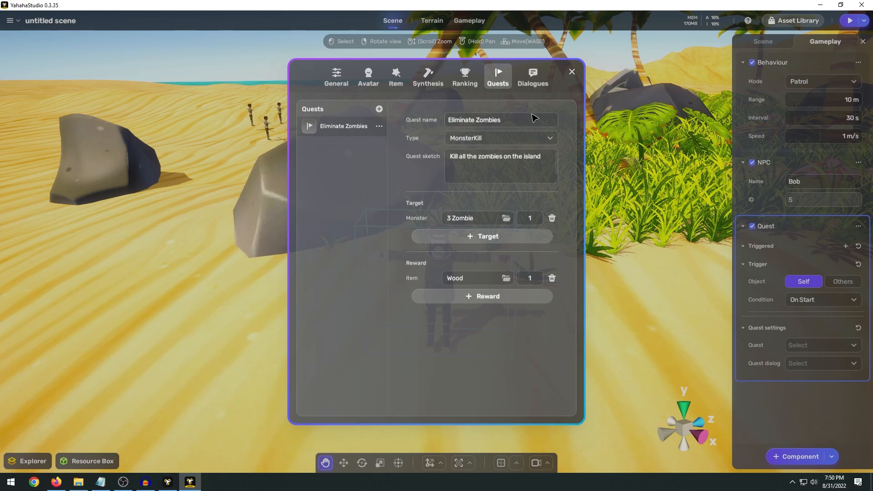
Create a new dialogue in the gameplay settings and name it "Zombie Quest"
{"action": "left_click", "coordinate": [539, 85]}
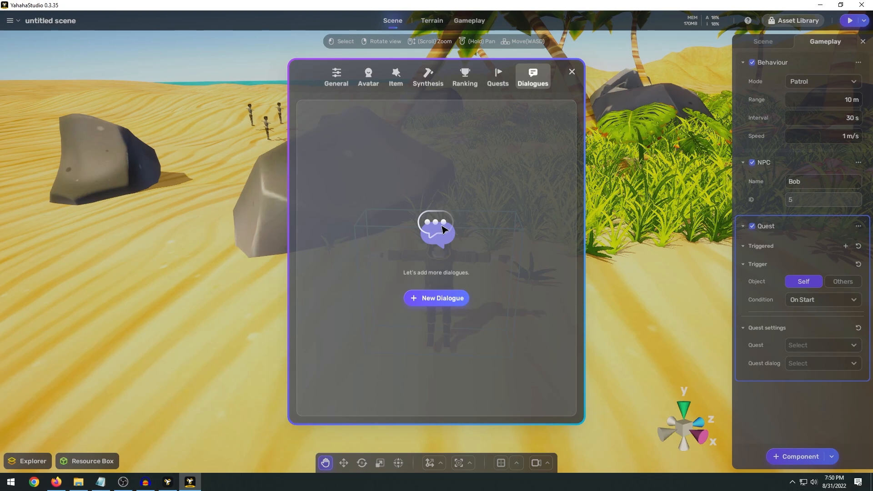
{"action": "left_click", "coordinate": [440, 300]}
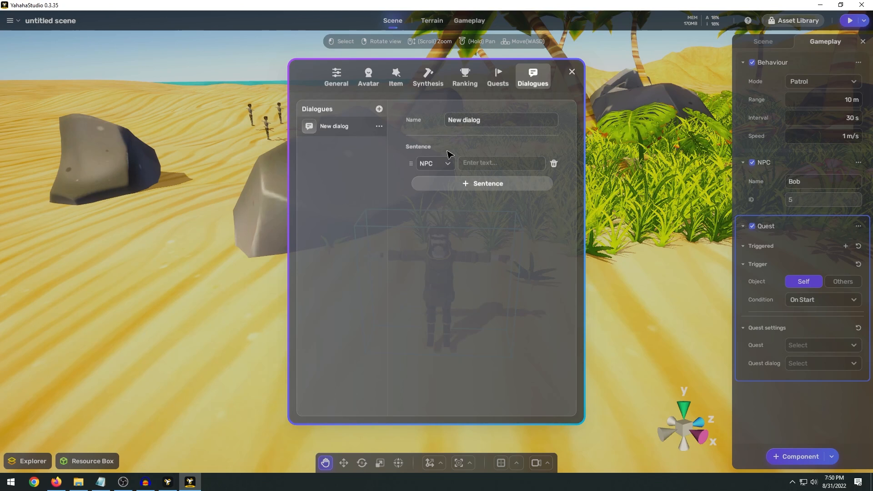
{"action": "left_click", "coordinate": [454, 126]}
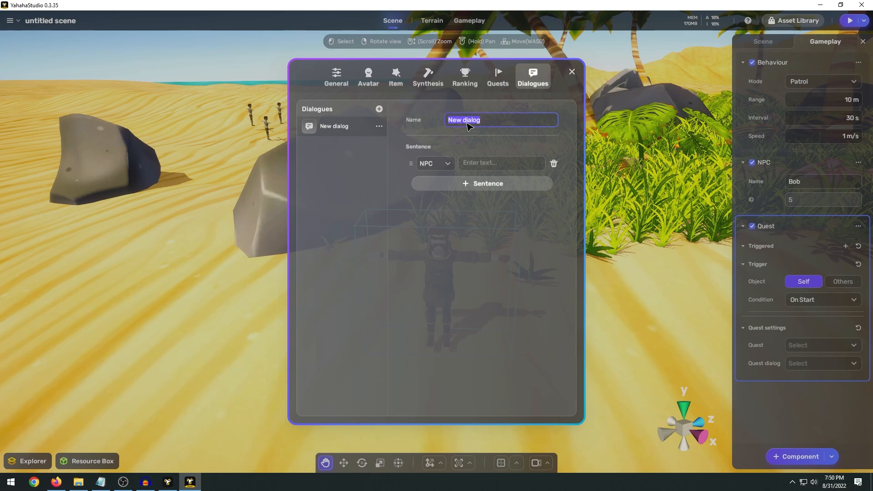
{"action": "type", "text": "Zombie Quest"}
{"action": "key", "text": "Return"}
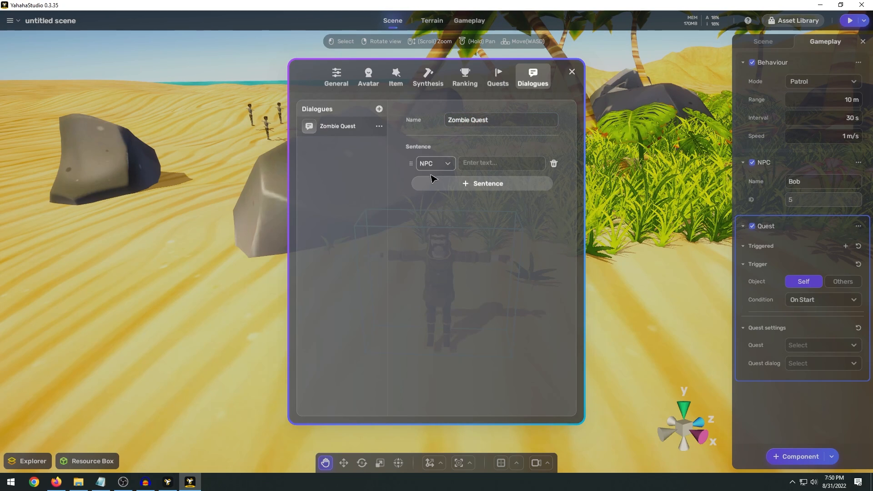
Give the dialogue two NPC sentences, "Hello fellow travler" and "I have a quest for you..."
{"action": "left_click", "coordinate": [468, 163]}
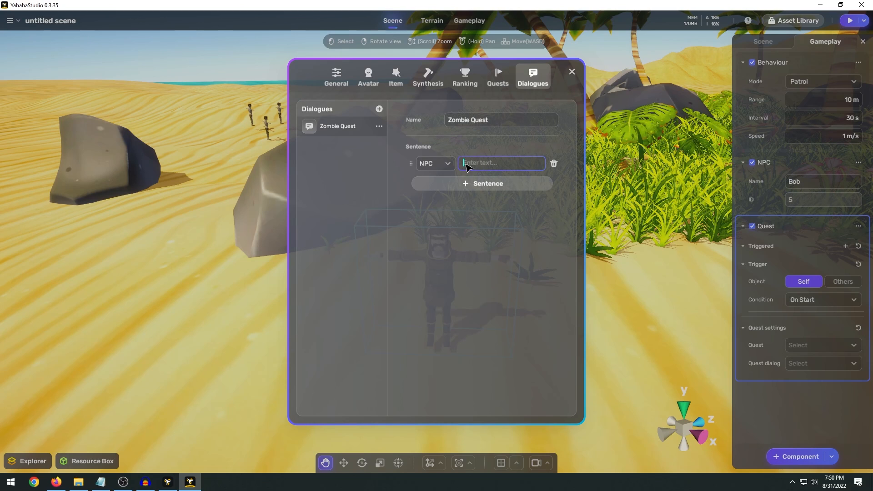
{"action": "type", "text": "Hello fellow travler"}
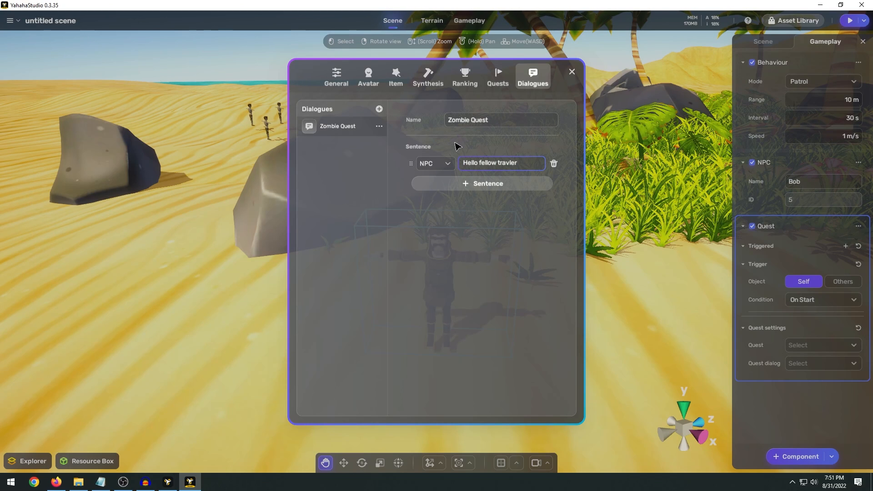
{"action": "left_click", "coordinate": [508, 183]}
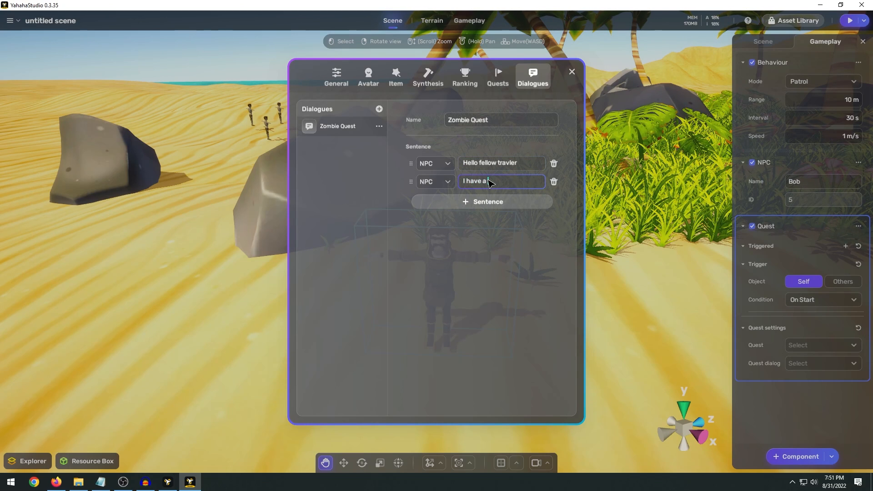
{"action": "type", "text": "I have a quest for you..."}
Add a third sentence spoken by the Player, "What is the quest?", to the Zombie Quest dialogue
{"action": "left_click", "coordinate": [445, 201]}
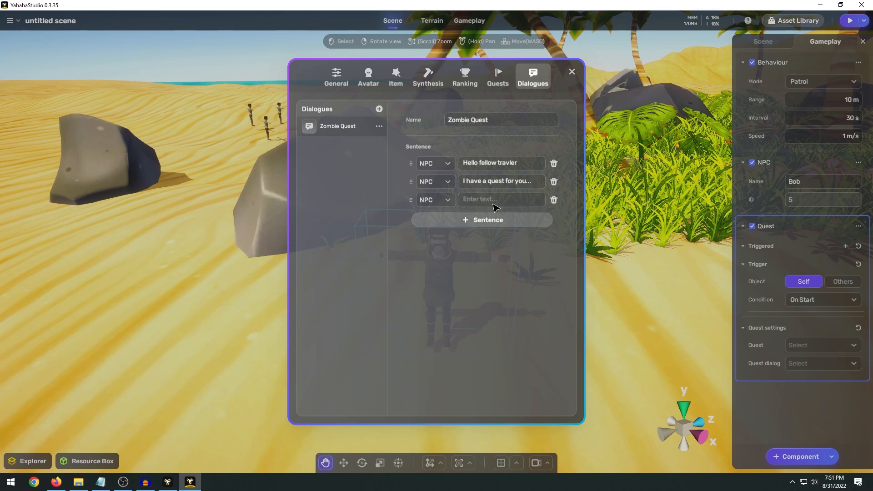
{"action": "left_click", "coordinate": [446, 203]}
{"action": "left_click", "coordinate": [437, 233]}
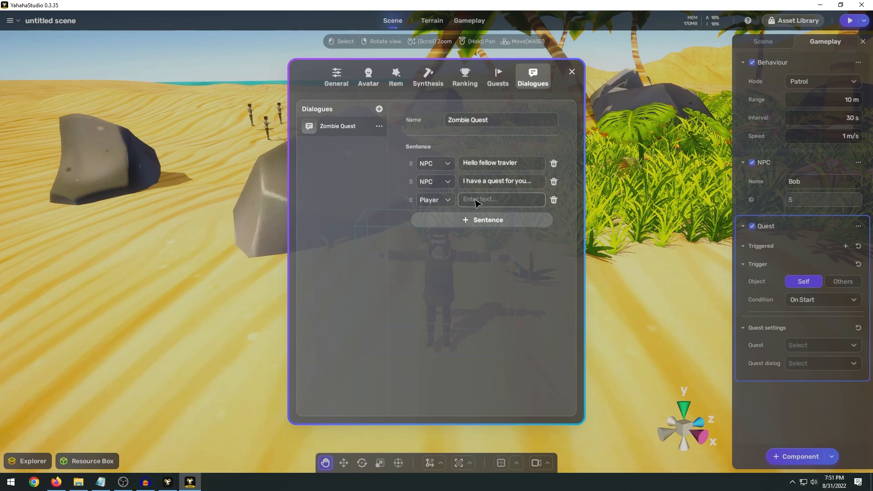
{"action": "type", "text": "What is the quest?"}
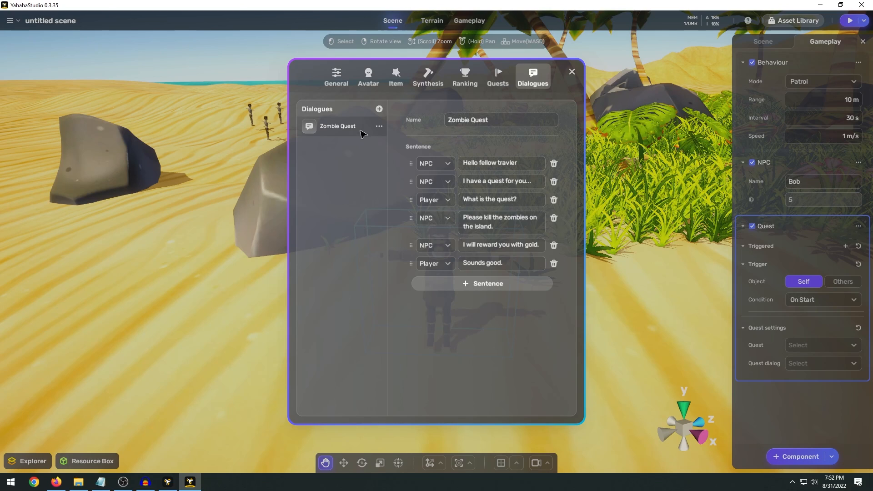
Close the gameplay settings and assign the Eliminate Zombies quest and Zombie Quest dialogue to the merchant's Quest component
{"action": "left_click", "coordinate": [498, 79]}
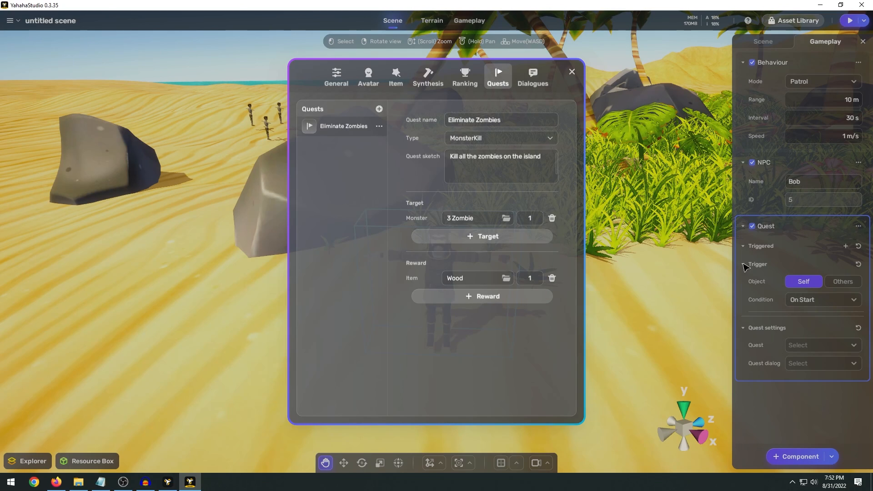
{"action": "left_click", "coordinate": [572, 71]}
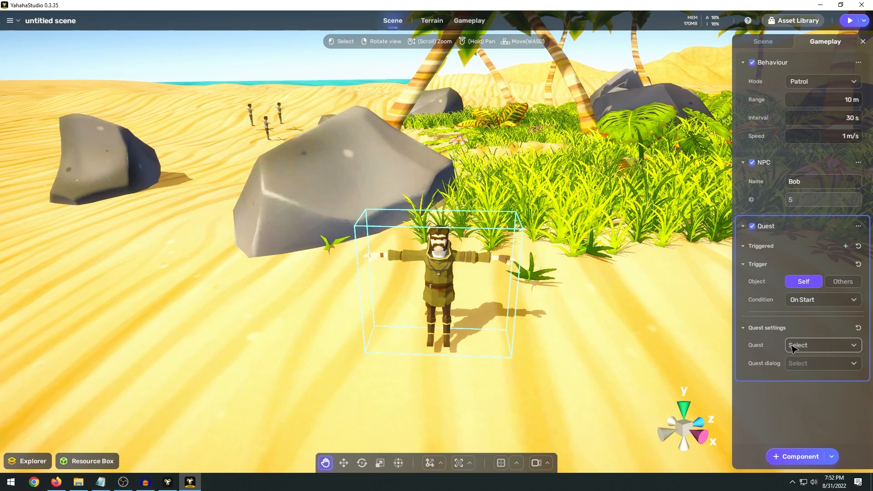
{"action": "left_click", "coordinate": [807, 345]}
{"action": "left_click", "coordinate": [803, 207]}
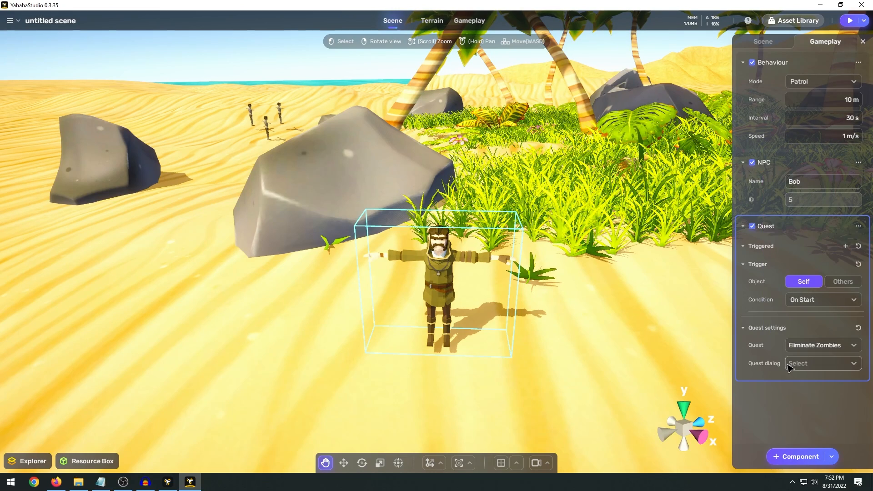
{"action": "left_click", "coordinate": [806, 363]}
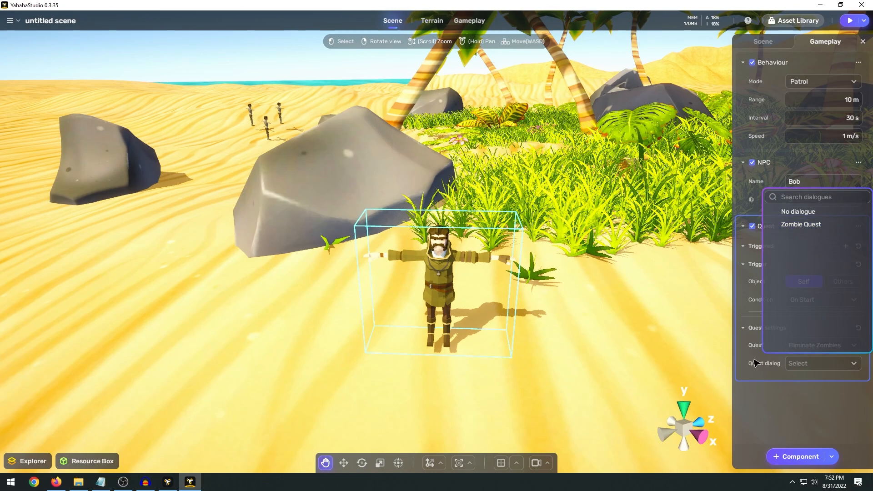
{"action": "left_click", "coordinate": [809, 228]}
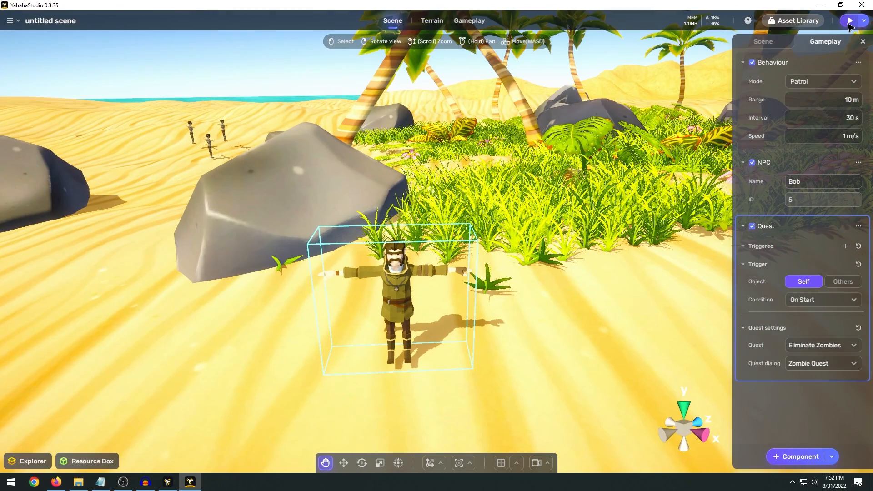
Play-test the scene, running the character across the beach up to the merchant beside the grass
{"action": "left_click", "coordinate": [849, 21]}
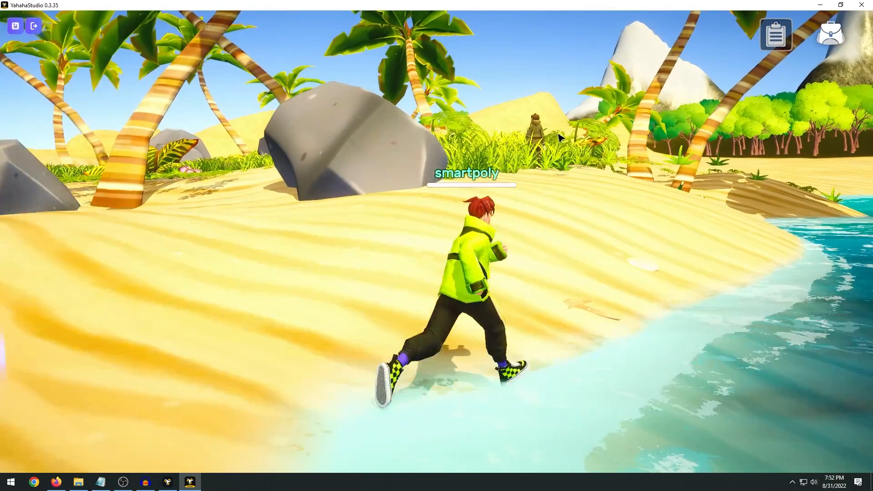
{"action": "key", "text": "w"}
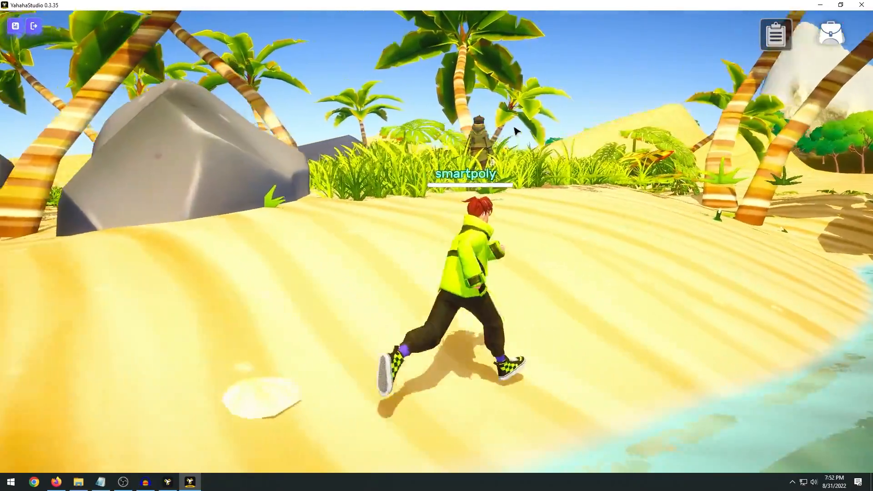
{"action": "key", "text": "w"}
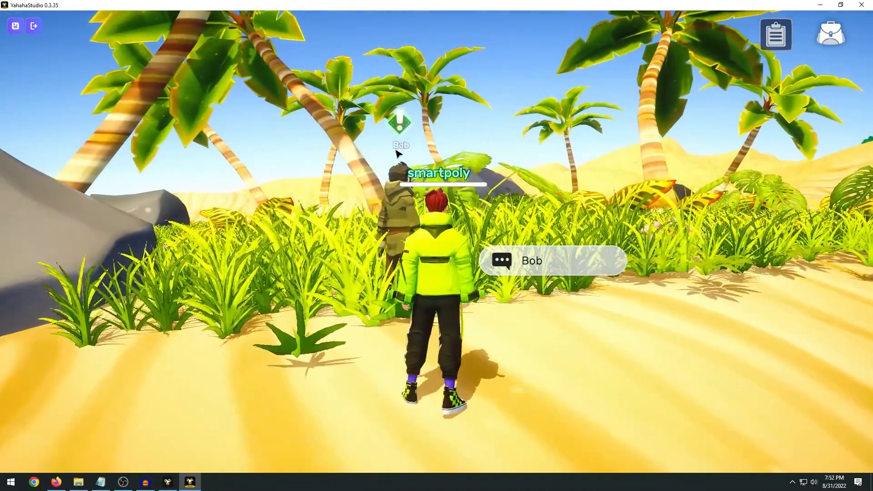
{"action": "right_click_drag", "start_coordinate": [536, 150], "coordinate": [447, 132]}
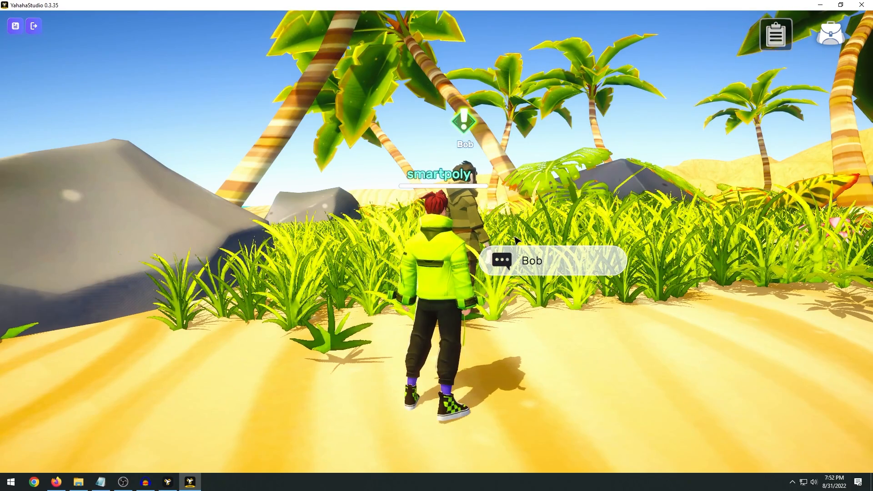
Talk to the merchant, choose the Eliminate Zombies quest and advance through its dialogue to accept it
{"action": "key", "text": "d"}
{"action": "right_click_drag", "start_coordinate": [517, 241], "coordinate": [515, 269]}
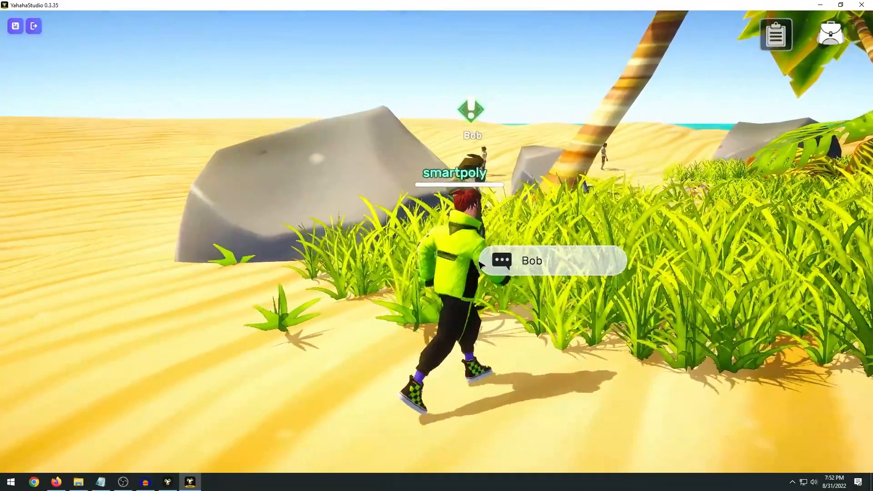
{"action": "left_click", "coordinate": [516, 270]}
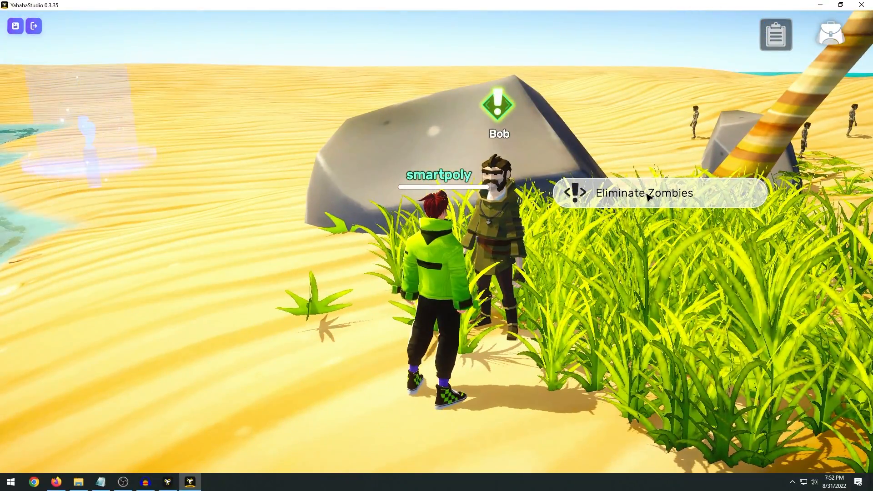
{"action": "left_click", "coordinate": [601, 195]}
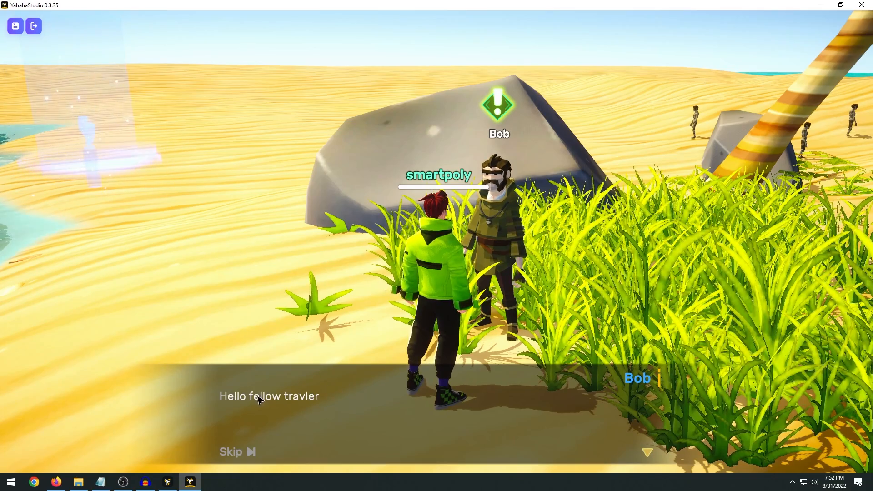
{"action": "left_click", "coordinate": [649, 453]}
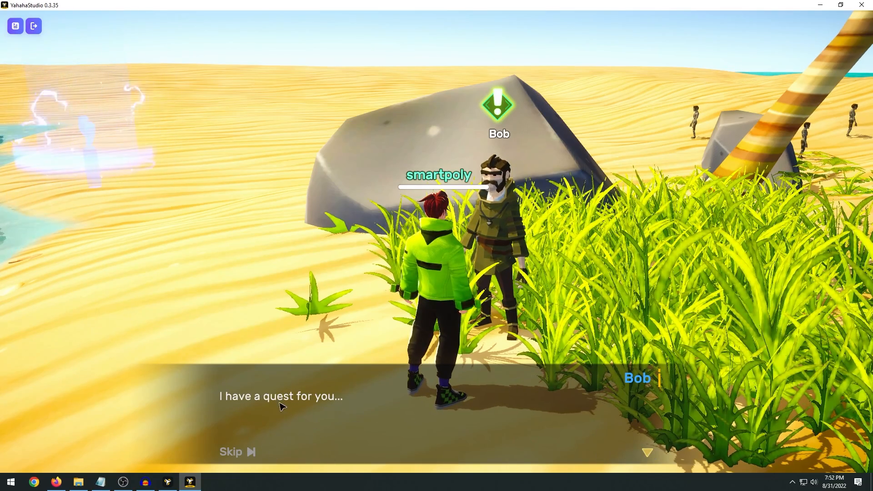
{"action": "left_click", "coordinate": [650, 457]}
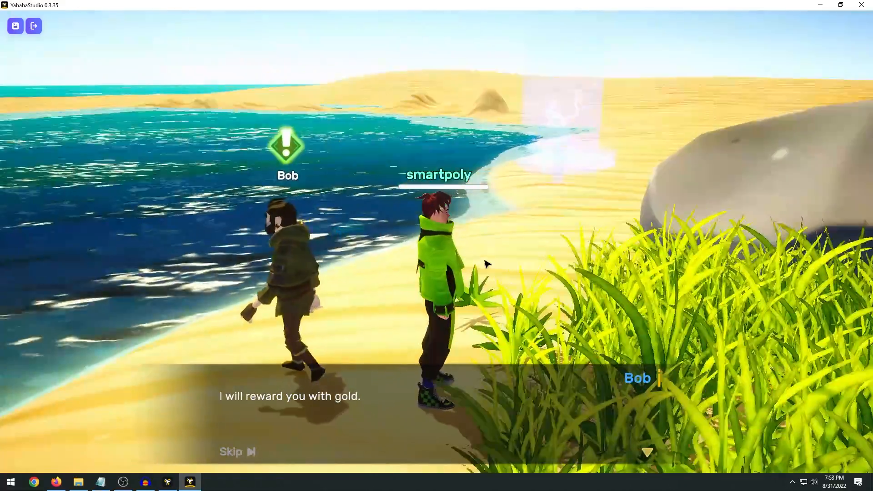
{"action": "left_click", "coordinate": [647, 452]}
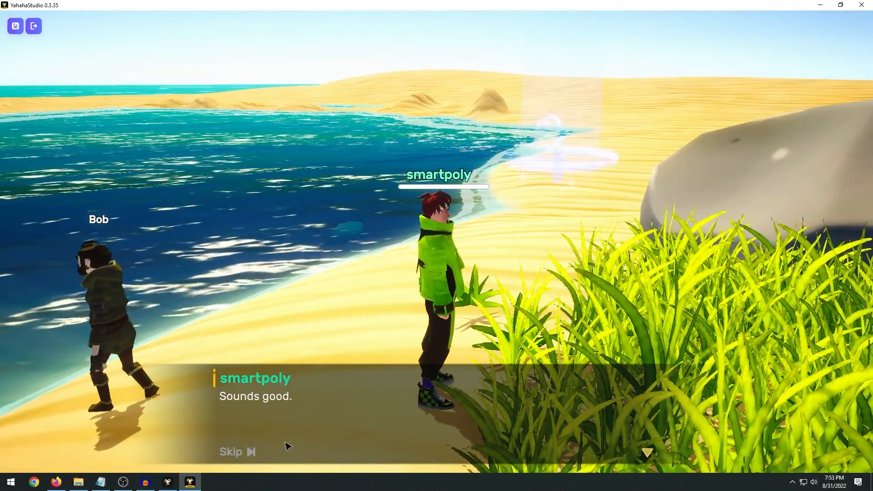
{"action": "left_click", "coordinate": [288, 444]}
Run the character past the rocks to the nearest zombie and attack it for the Eliminate Zombies quest
{"action": "key", "text": "d"}
{"action": "key", "text": "a"}
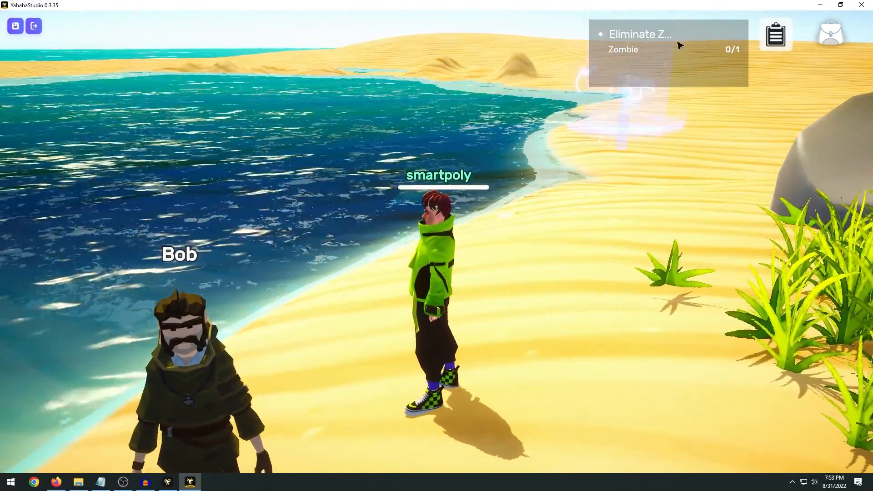
{"action": "right_click_drag", "start_coordinate": [678, 43], "coordinate": [730, 78]}
{"action": "key", "text": "w"}
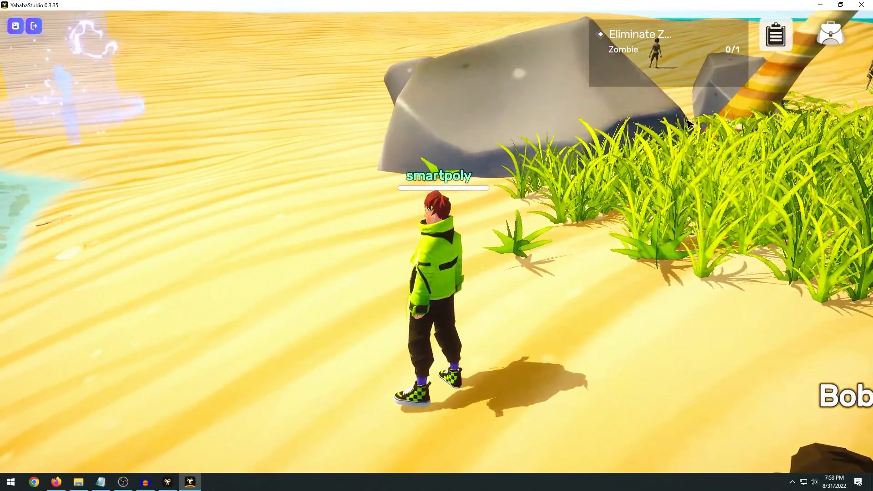
{"action": "right_click_drag", "start_coordinate": [689, 124], "coordinate": [703, 111]}
{"action": "key", "text": "w"}
{"action": "key", "text": "a"}
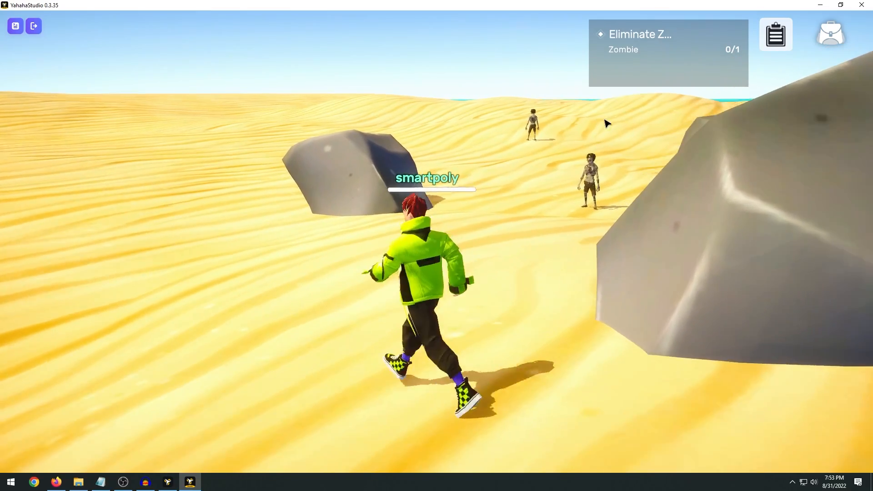
{"action": "right_click_drag", "start_coordinate": [606, 123], "coordinate": [704, 76]}
{"action": "right_click_drag", "start_coordinate": [581, 180], "coordinate": [601, 181]}
{"action": "key", "text": "w"}
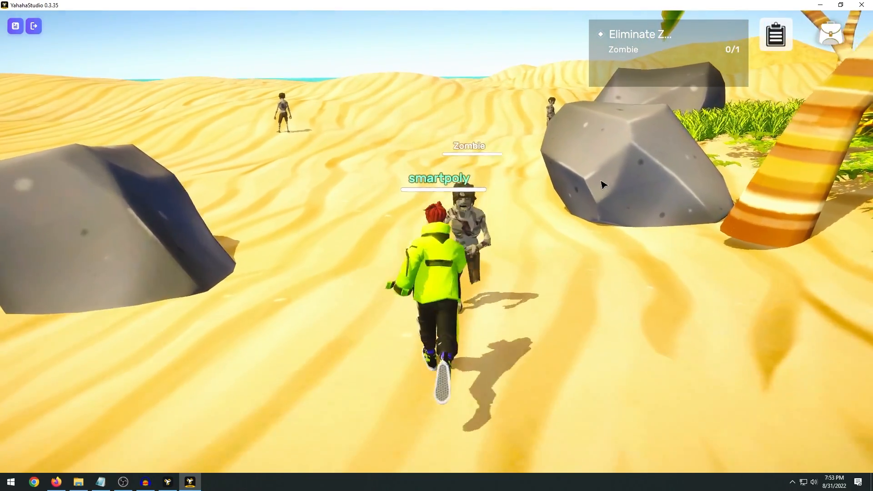
{"action": "left_click", "coordinate": [604, 182]}
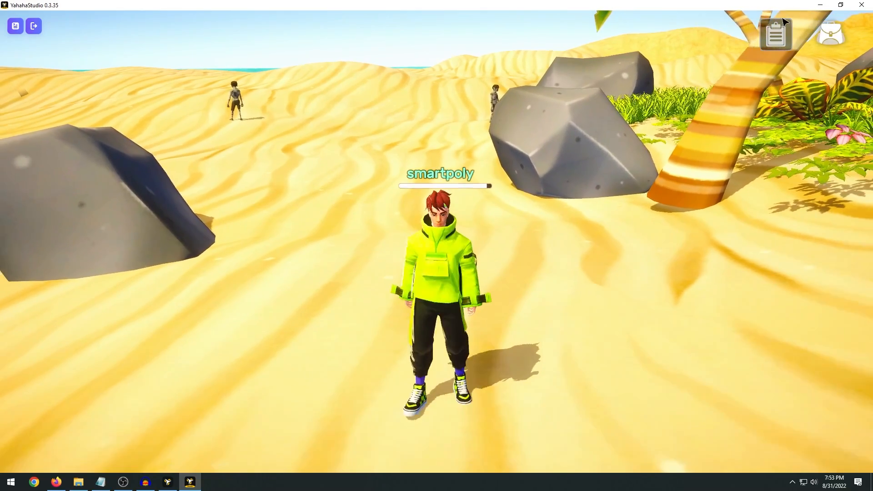
Check the quest tracker and the inventory, close the inventory and run the character around the beach
{"action": "left_click", "coordinate": [776, 35]}
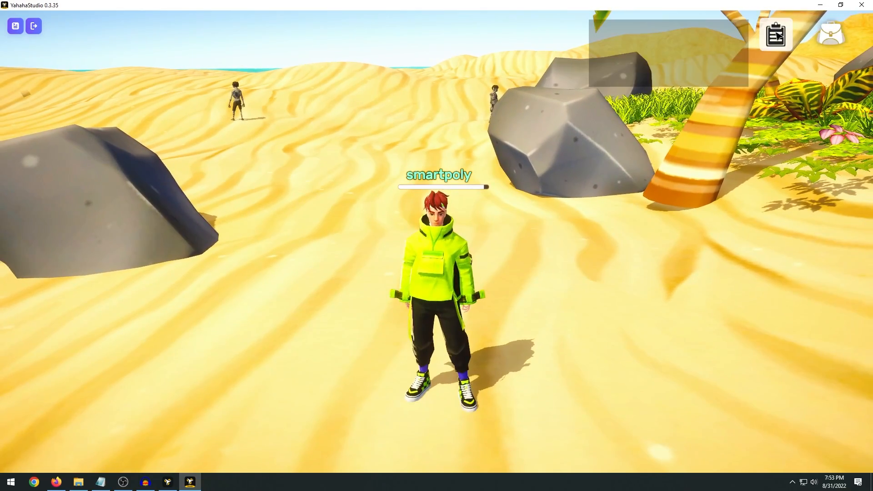
{"action": "left_click", "coordinate": [837, 39]}
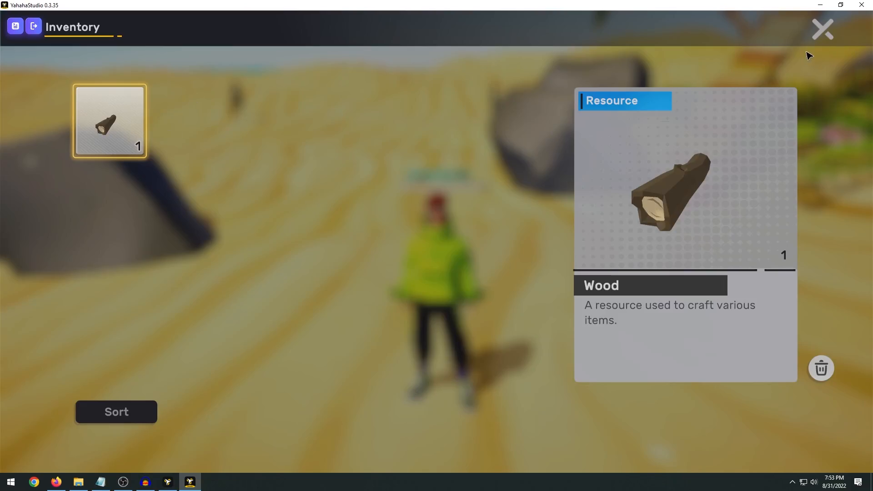
{"action": "left_click", "coordinate": [817, 39]}
{"action": "key", "text": "s"}
{"action": "right_click_drag", "start_coordinate": [709, 73], "coordinate": [818, 141]}
{"action": "key", "text": "d"}
{"action": "key", "text": "s"}
{"action": "right_click_drag", "start_coordinate": [691, 154], "coordinate": [594, 159]}
{"action": "key", "text": "a"}
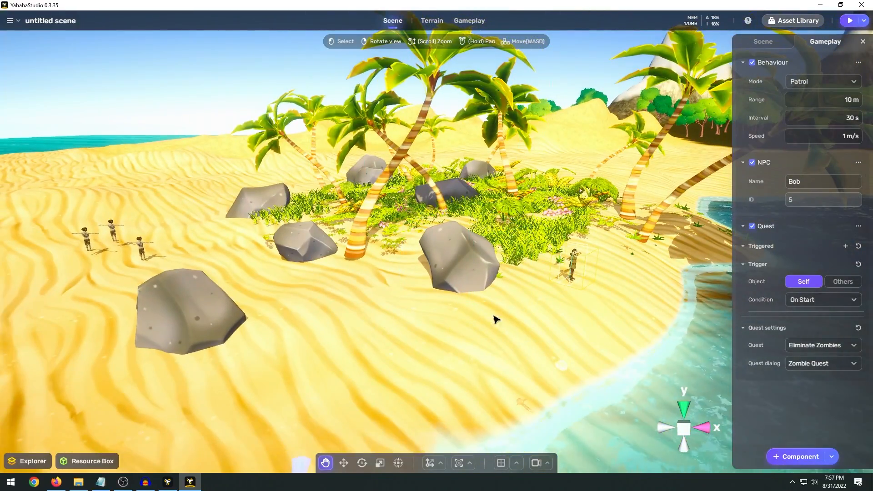
Close the Studio editor and save the untitled scene
{"action": "right_click_drag", "start_coordinate": [521, 297], "coordinate": [494, 275]}
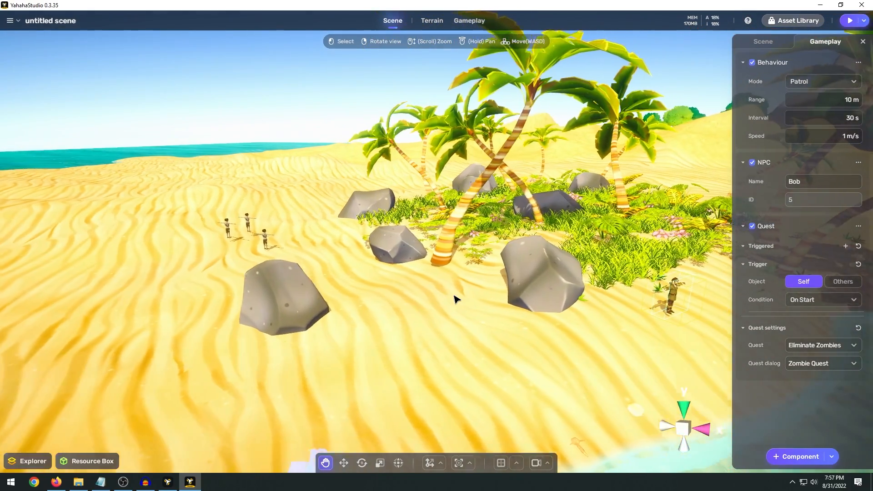
{"action": "left_click", "coordinate": [861, 5]}
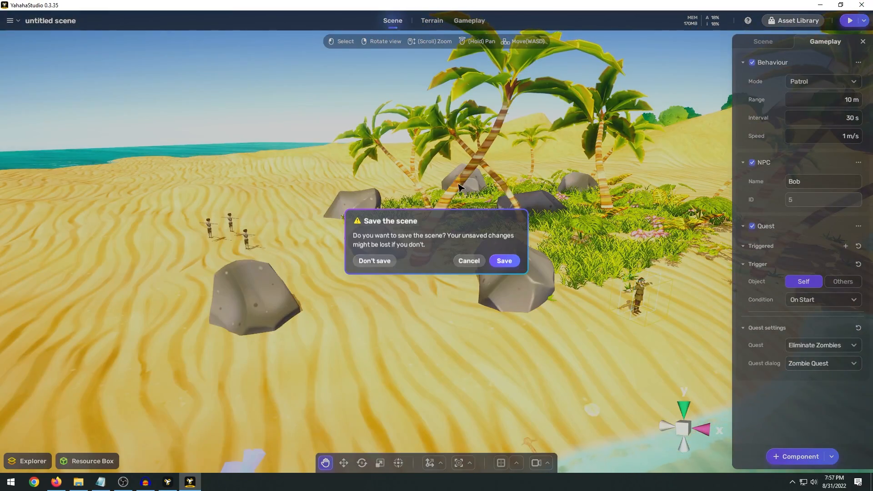
{"action": "left_click", "coordinate": [504, 261]}
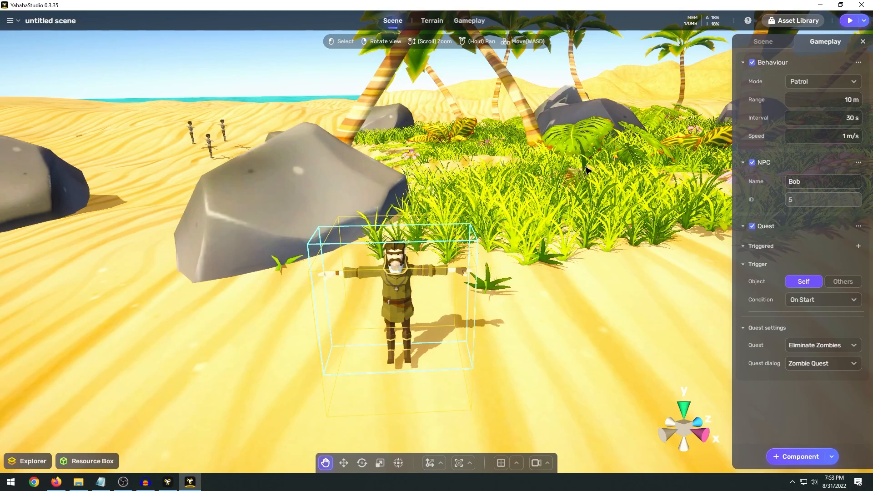
Examine the merchant in the beach scene and the gameplay components available to add to it, then close the component list
{"action": "key", "text": "a"}
{"action": "mouse_move", "coordinate": [587, 170]}
{"action": "right_mouse_down"}
{"action": "mouse_move", "coordinate": [612, 172]}
{"action": "mouse_move", "coordinate": [588, 164]}
{"action": "right_mouse_up"}
{"action": "key", "text": "s"}
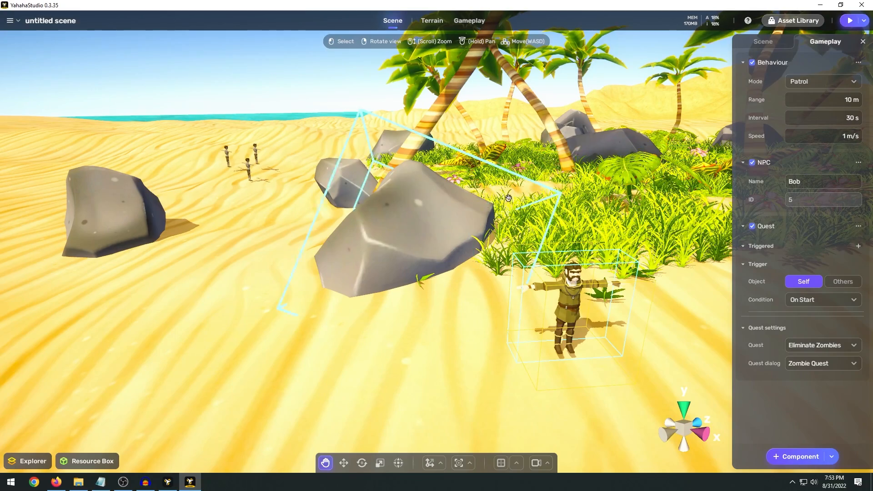
{"action": "right_click_drag", "start_coordinate": [511, 205], "coordinate": [459, 216]}
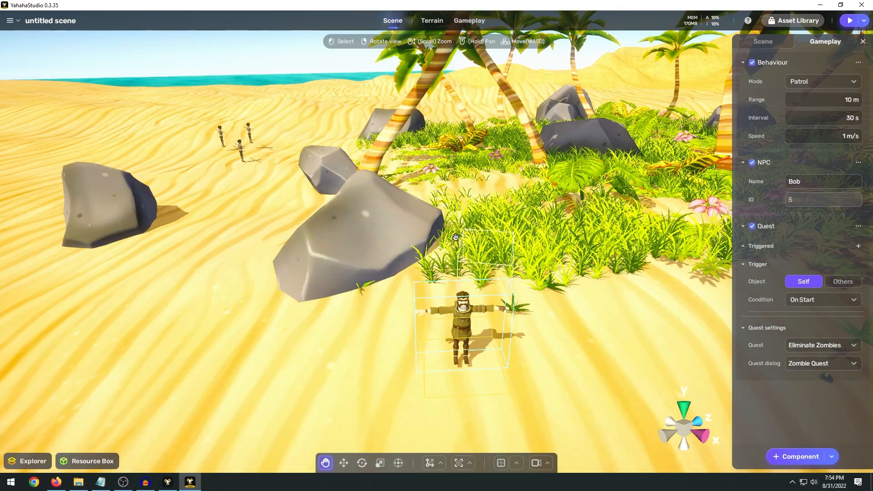
{"action": "right_click_drag", "start_coordinate": [509, 210], "coordinate": [593, 270]}
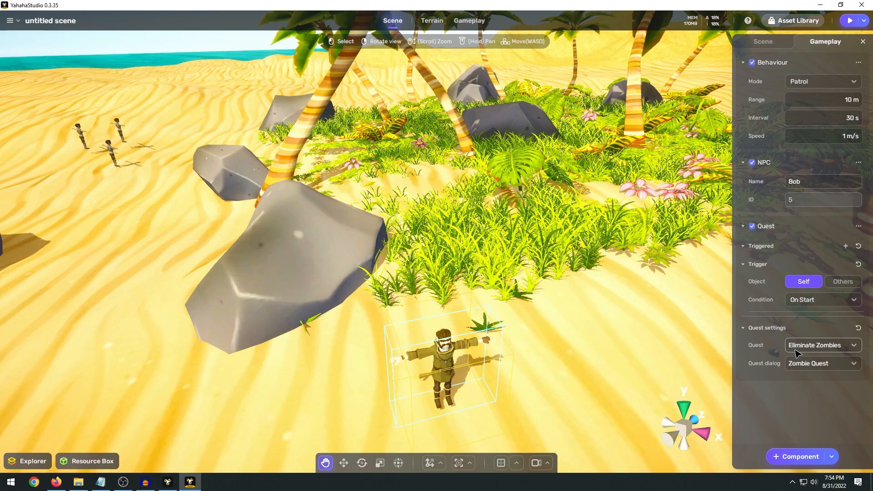
{"action": "left_click", "coordinate": [800, 456]}
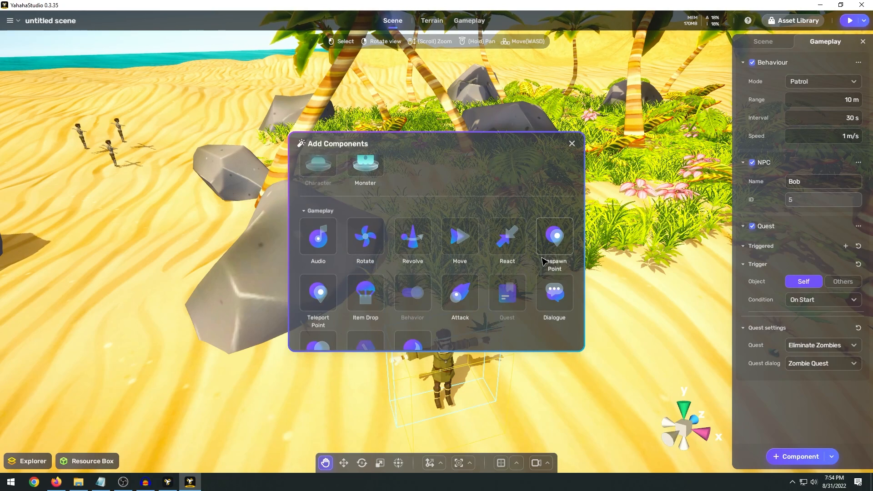
{"action": "scroll", "coordinate": [540, 264], "scroll_direction": "down", "scroll_amount": 1}
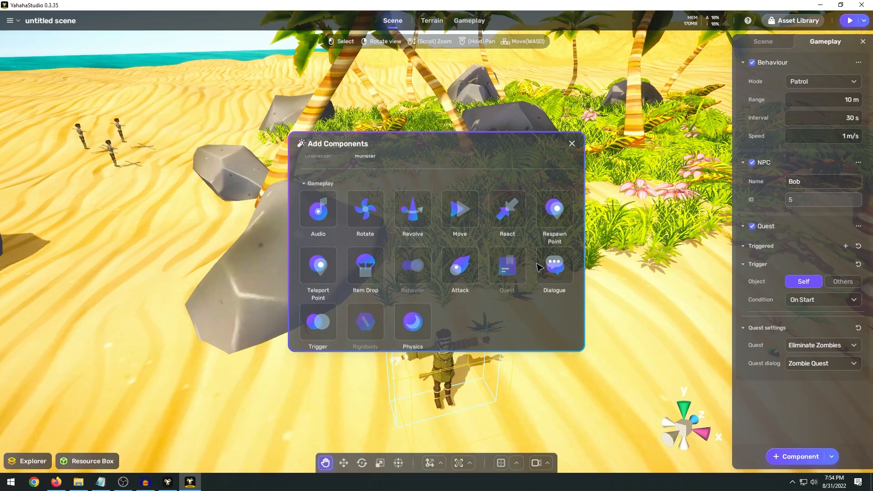
{"action": "left_click", "coordinate": [572, 143]}
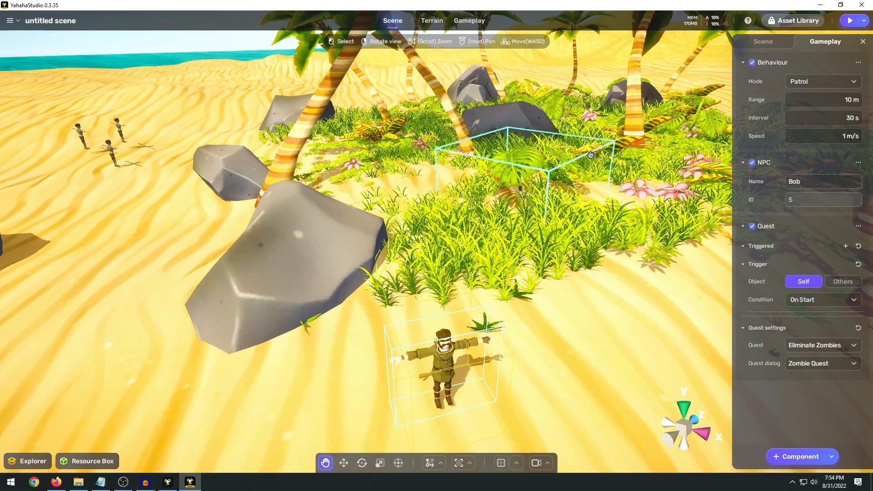
{"action": "right_click_drag", "start_coordinate": [500, 143], "coordinate": [477, 155]}
{"action": "key", "text": "w"}
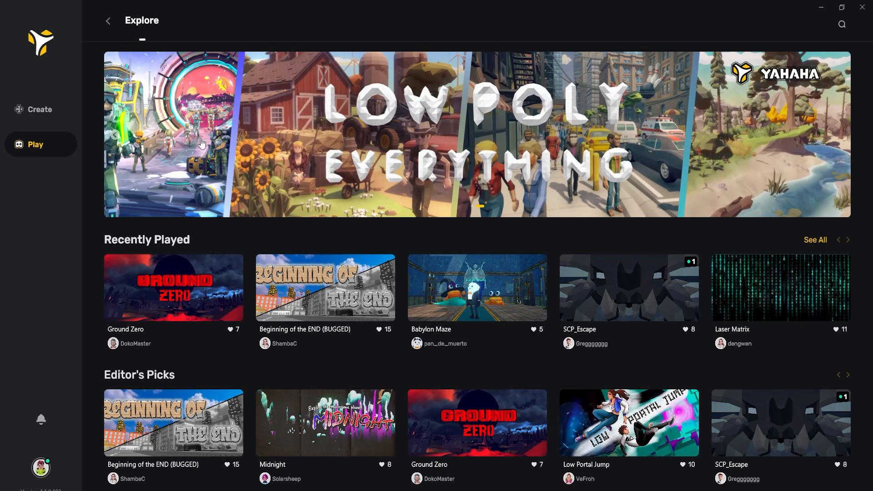
Browse the launcher's Explore page, launch the recently played Laser Matrix game and close the volume mixer
{"action": "scroll", "coordinate": [790, 219], "scroll_direction": "down", "scroll_amount": 2}
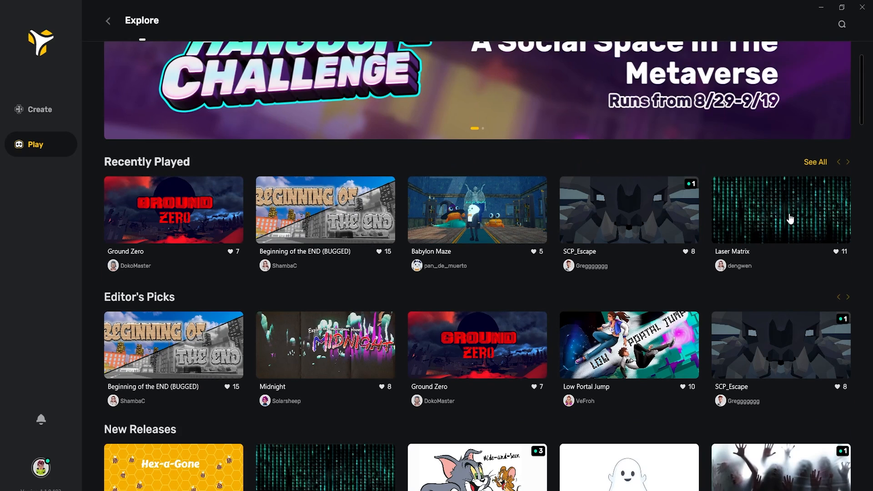
{"action": "left_click", "coordinate": [785, 235]}
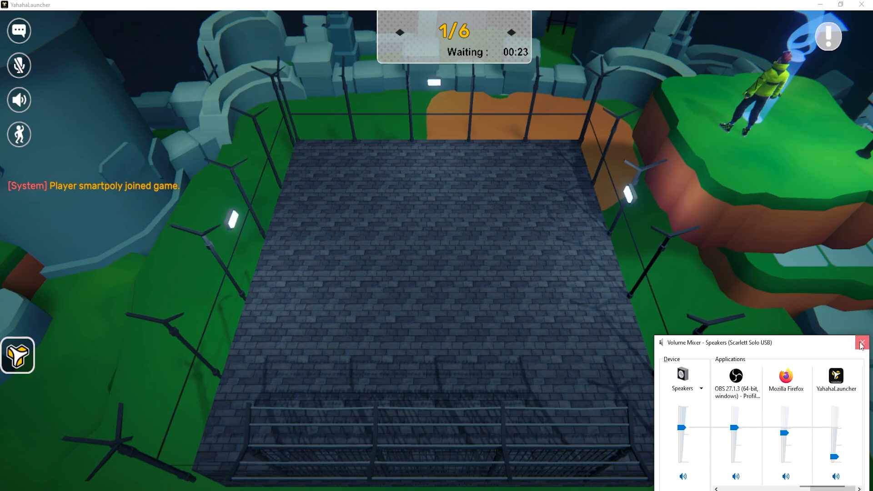
{"action": "left_click", "coordinate": [861, 344]}
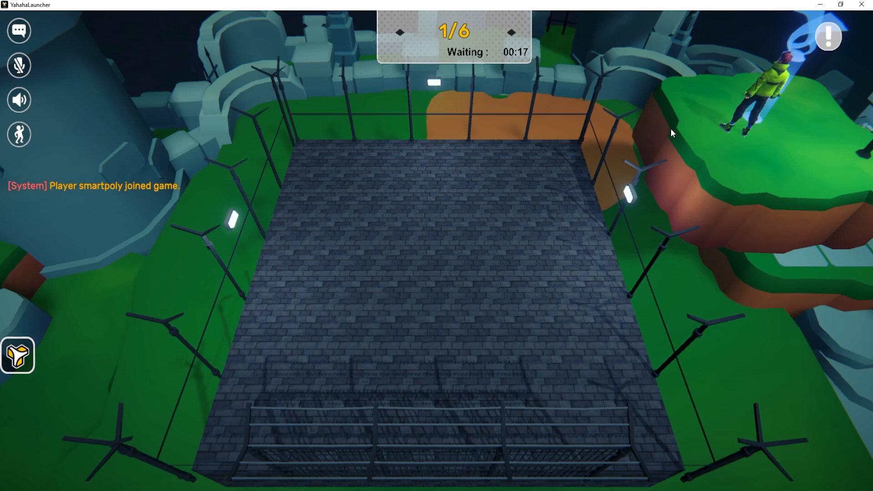
Move the character around the green waiting platform in Laser Matrix until the round starts
{"action": "key", "text": "d"}
{"action": "key", "text": "s"}
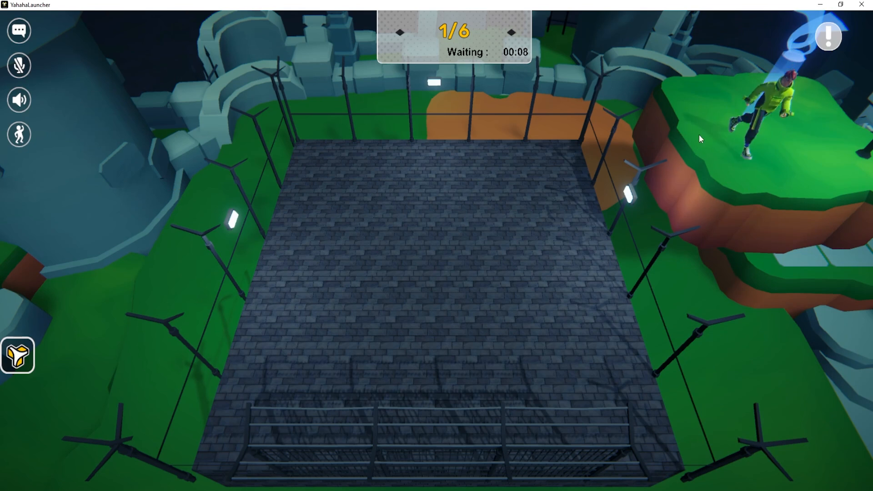
{"action": "key", "text": "d"}
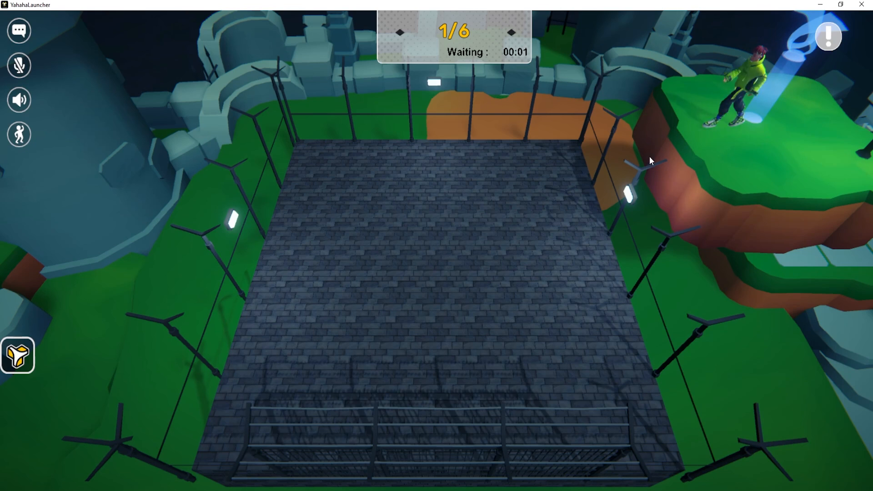
{"action": "key", "text": "s"}
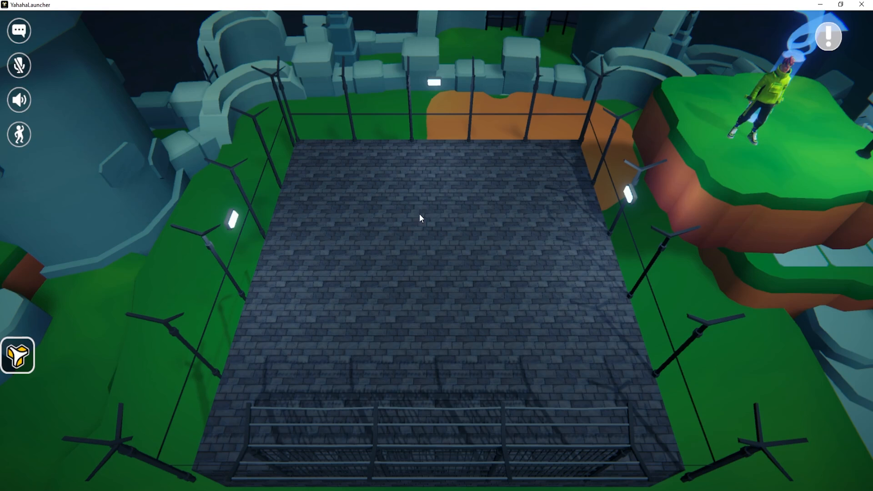
{"action": "key", "text": "w"}
{"action": "key", "text": "a"}
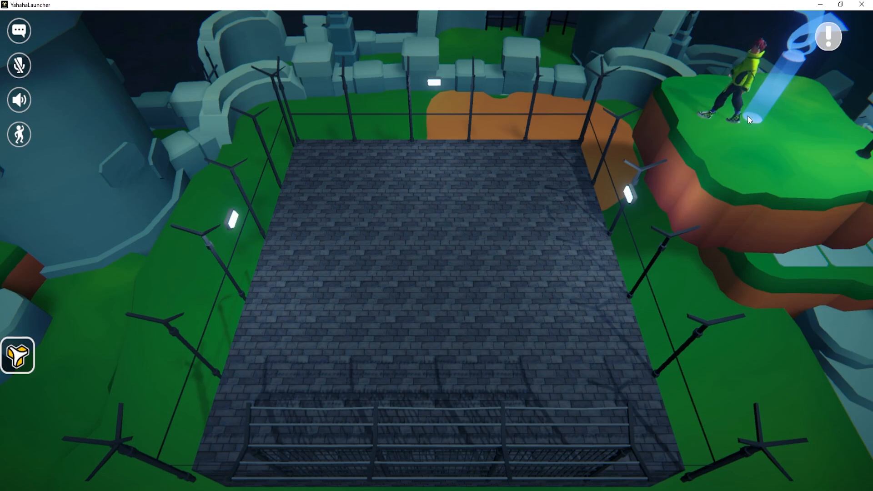
{"action": "key", "text": "s"}
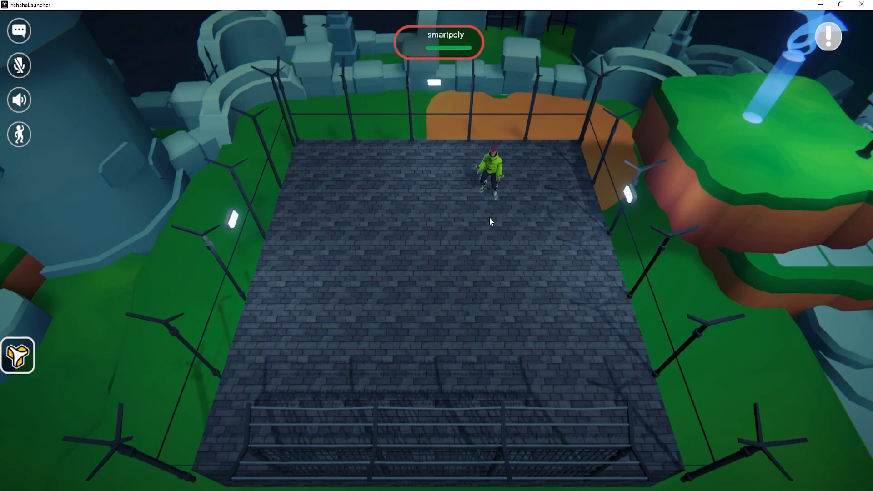
Move the character from the far edge toward the middle of the Laser Matrix stone arena and jump before the first laser
{"action": "key", "text": "a"}
{"action": "key", "text": "s"}
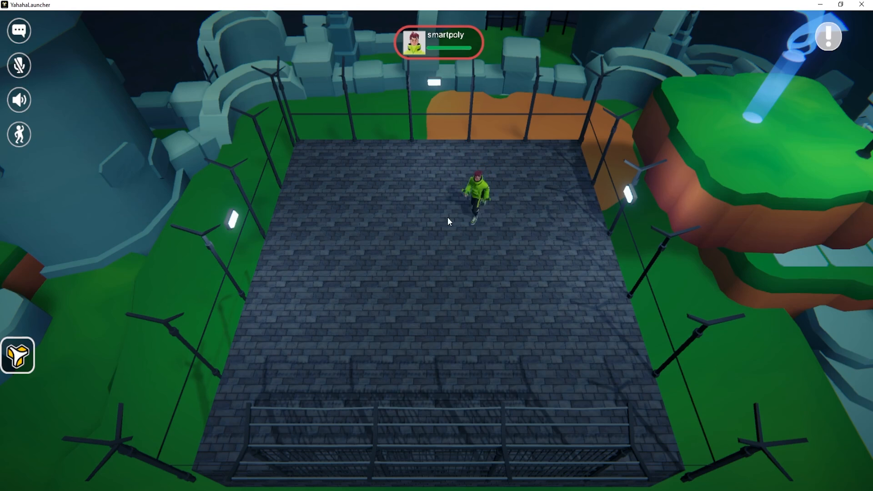
{"action": "key", "text": "a"}
{"action": "key", "text": "w"}
{"action": "key", "text": "d"}
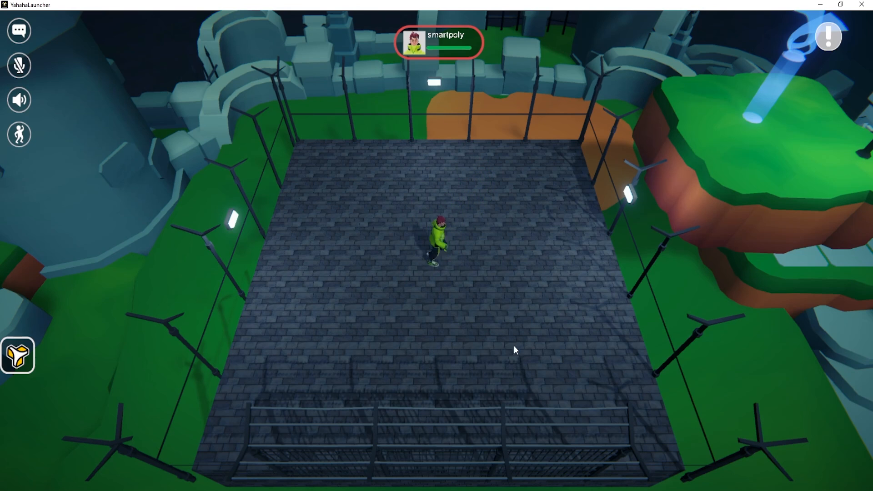
{"action": "key", "text": "s"}
{"action": "key", "text": "space"}
{"action": "key", "text": "a"}
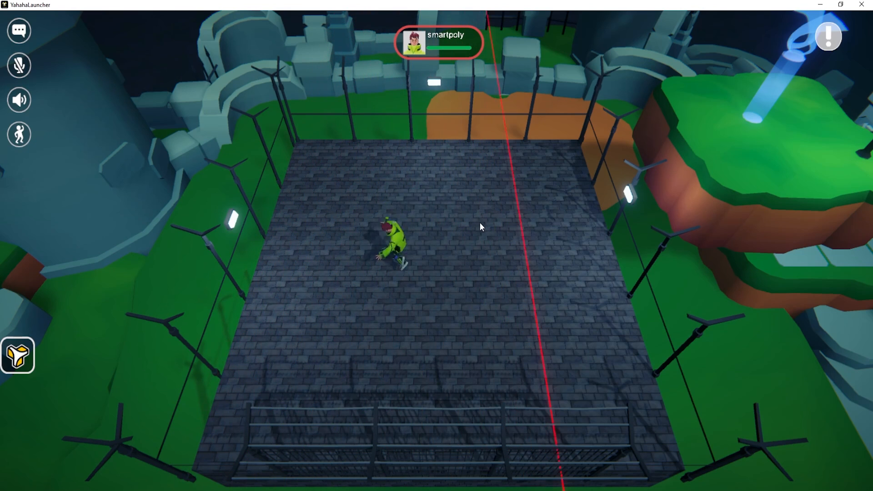
Run and jump around the stone arena to dodge the sweeping lasers until the Laser Matrix round ends
{"action": "key", "text": "w"}
{"action": "key", "text": "d"}
{"action": "key", "text": "w"}
{"action": "key", "text": "space"}
{"action": "key", "text": "a"}
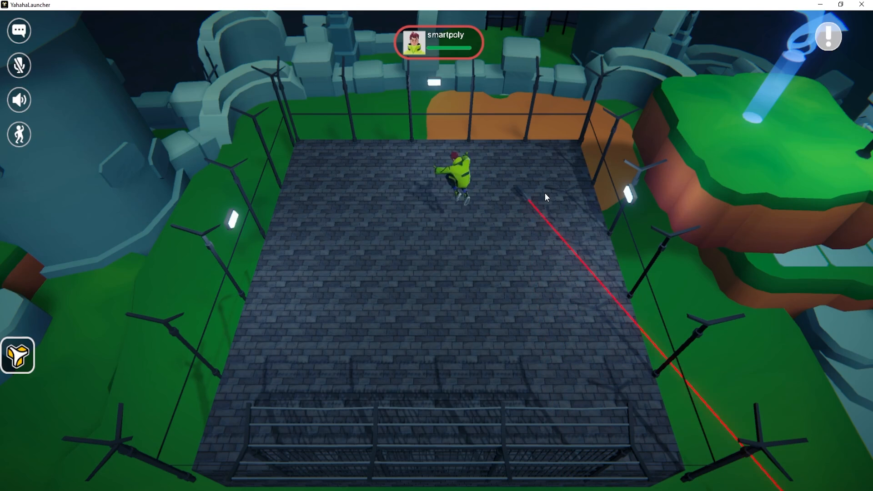
{"action": "key", "text": "d"}
{"action": "key", "text": "w"}
{"action": "key", "text": "s"}
{"action": "key", "text": "space"}
{"action": "key", "text": "a"}
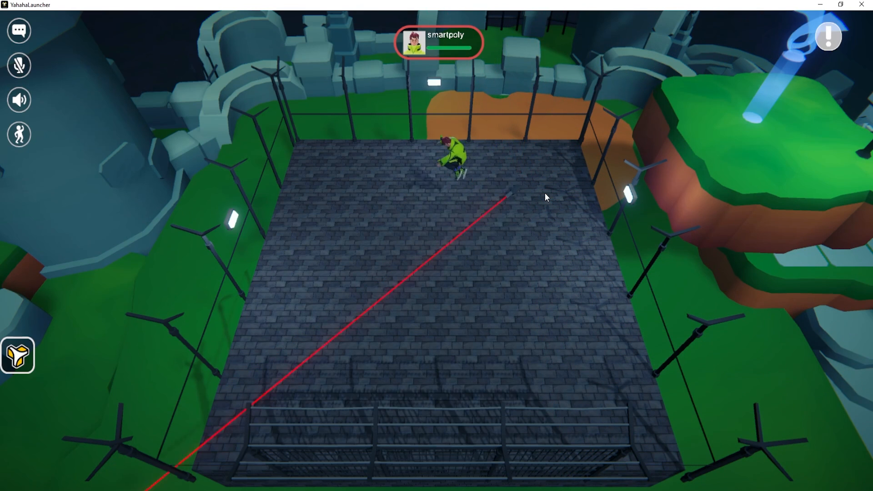
{"action": "key", "text": "s"}
{"action": "key", "text": "d"}
{"action": "key", "text": "s"}
{"action": "key", "text": "a"}
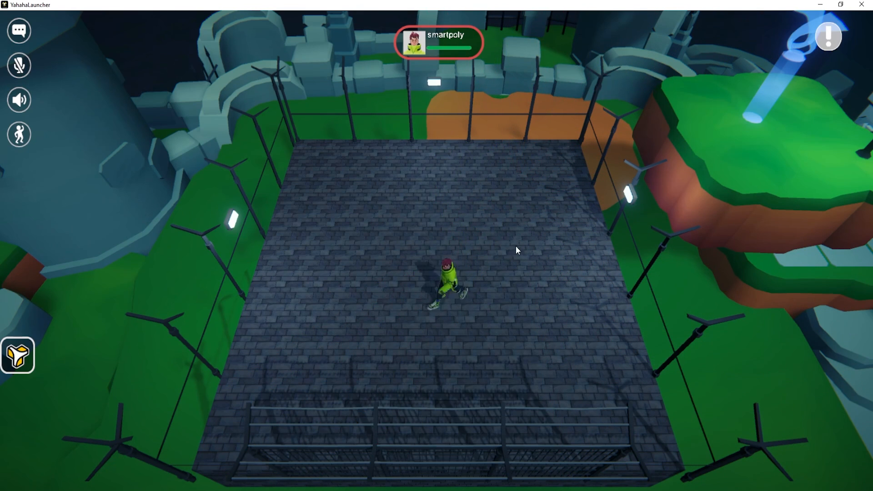
{"action": "key", "text": "w"}
{"action": "key", "text": "d"}
{"action": "key", "text": "space"}
{"action": "key", "text": "a"}
{"action": "key", "text": "s"}
{"action": "key", "text": "d"}
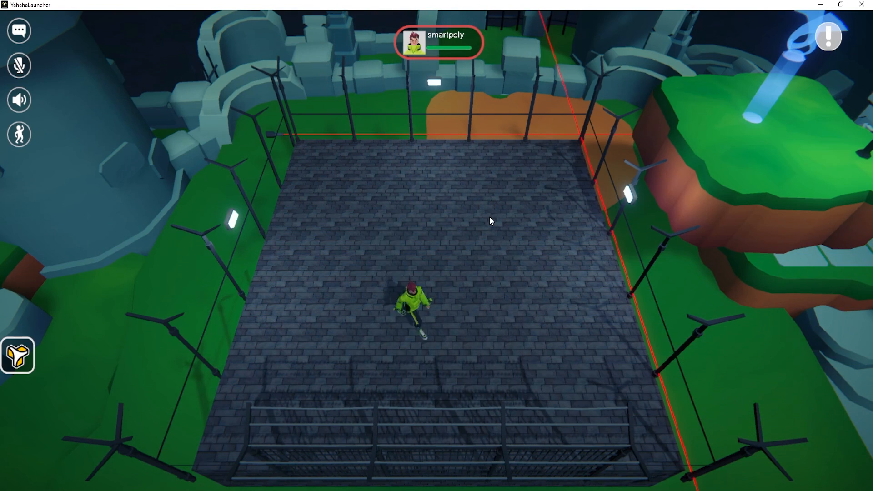
{"action": "key", "text": "w"}
{"action": "key", "text": "a"}
{"action": "key", "text": "d"}
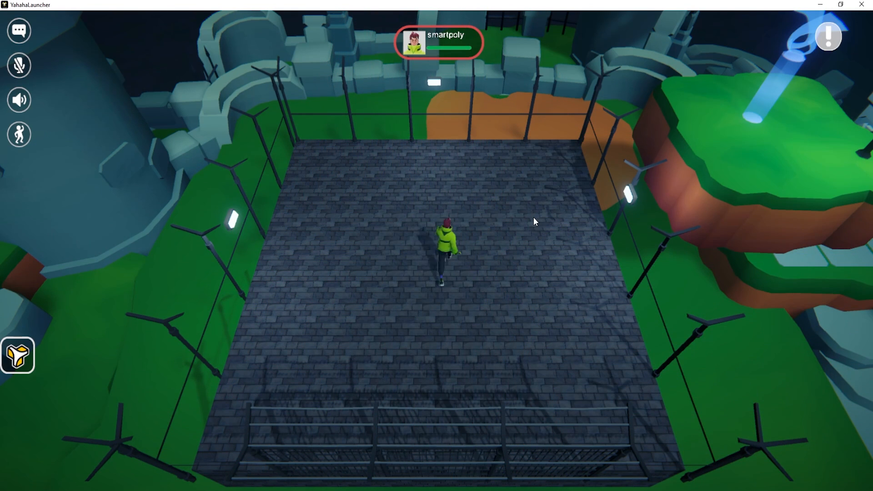
{"action": "key", "text": "w"}
{"action": "key", "text": "a"}
{"action": "key", "text": "space"}
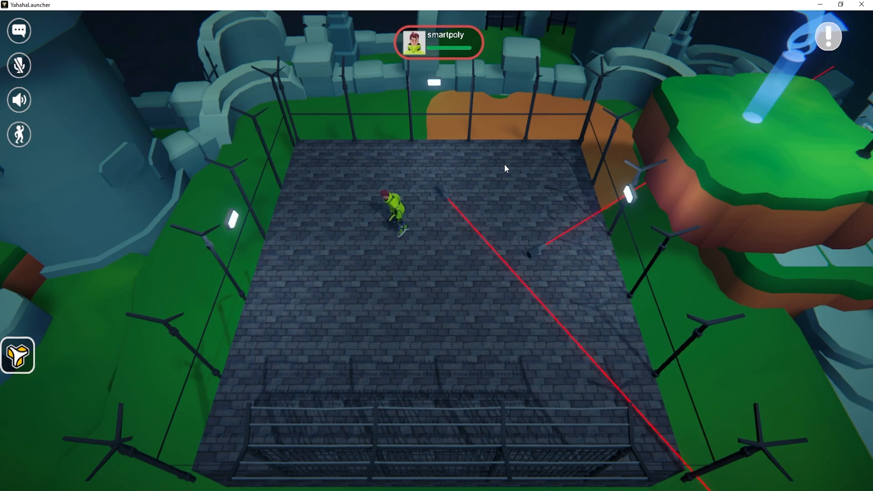
{"action": "key", "text": "s"}
{"action": "key", "text": "d"}
{"action": "key", "text": "w"}
{"action": "key", "text": "a"}
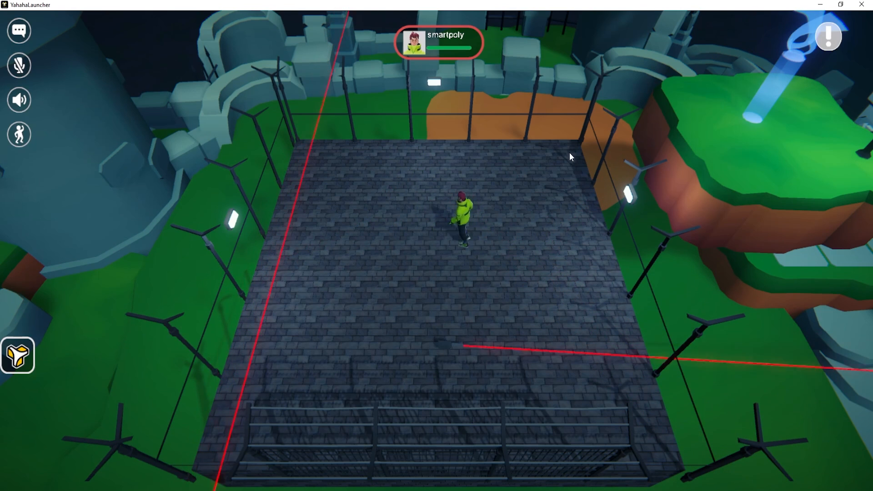
{"action": "key", "text": "s"}
{"action": "key", "text": "space"}
{"action": "key", "text": "a"}
{"action": "key", "text": "w"}
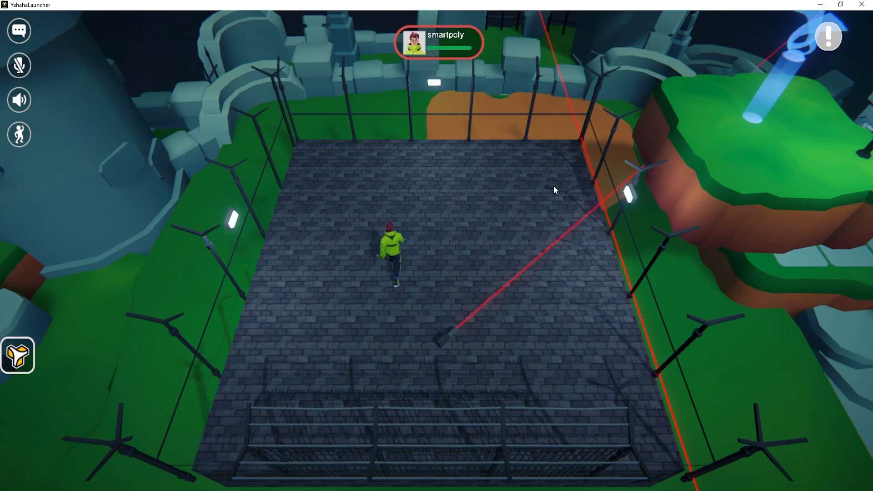
{"action": "key", "text": "d"}
{"action": "key", "text": "a"}
{"action": "key", "text": "s"}
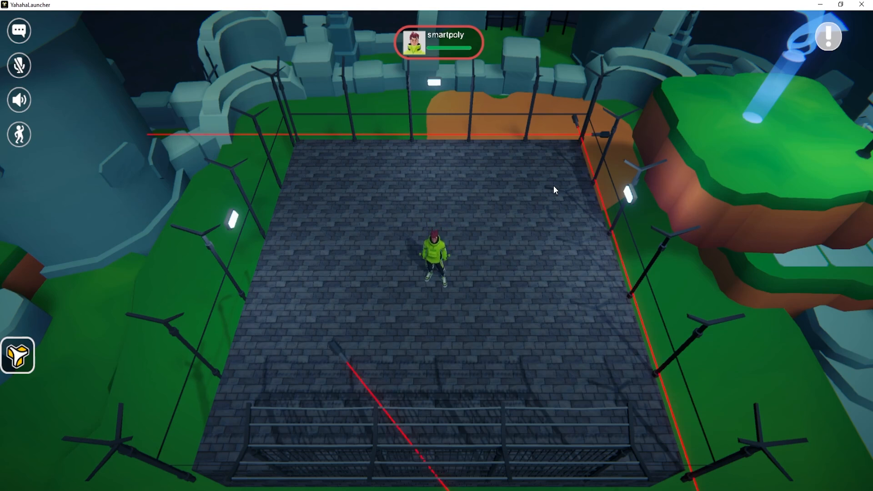
{"action": "key", "text": "w"}
{"action": "key", "text": "space"}
{"action": "key", "text": "a"}
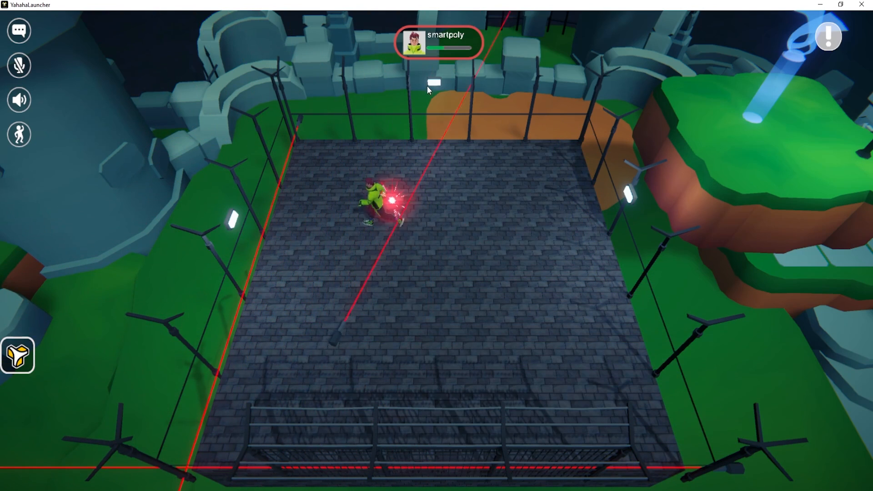
{"action": "key", "text": "s"}
{"action": "key", "text": "d"}
{"action": "key", "text": "s"}
{"action": "key", "text": "d"}
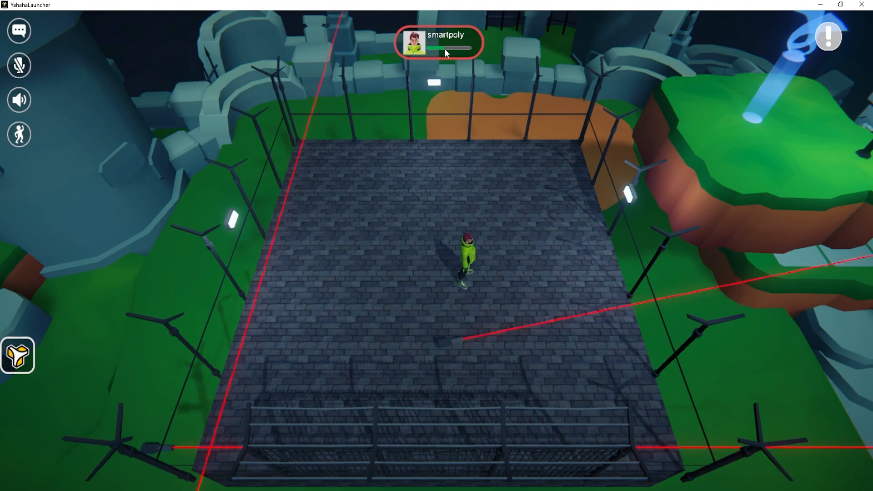
{"action": "key", "text": "w"}
{"action": "key", "text": "space"}
{"action": "key", "text": "d"}
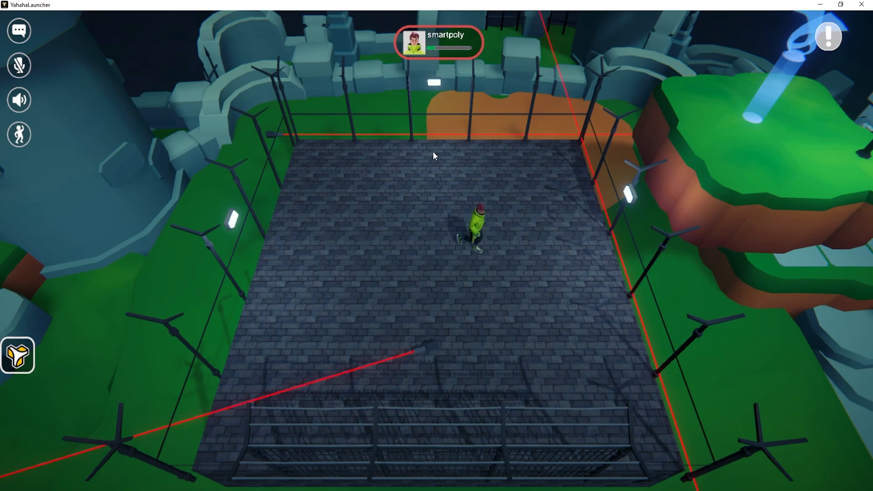
{"action": "key", "text": "s"}
{"action": "key", "text": "a"}
{"action": "key", "text": "w"}
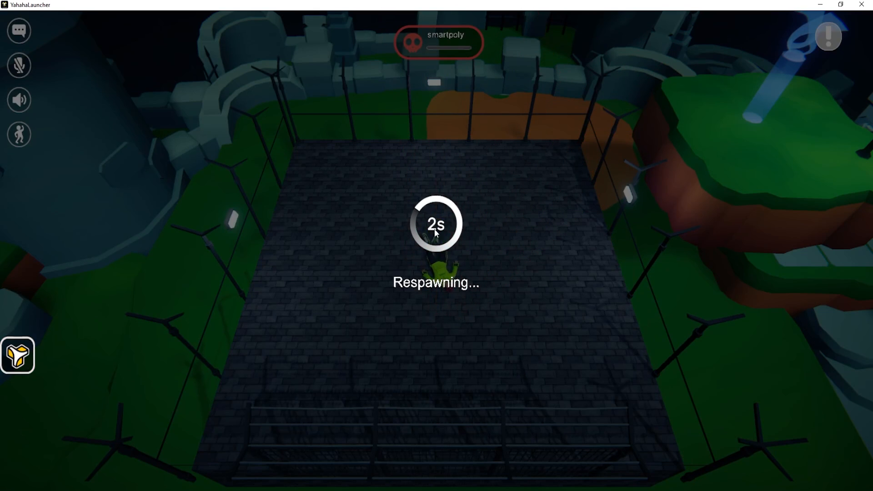
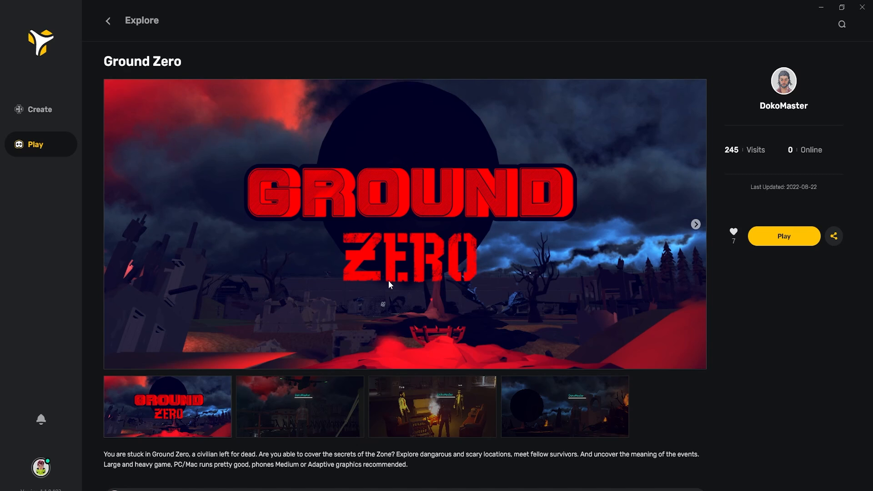
Browse Ground Zero's description and preview images, including the campfire scene, and launch the game
{"action": "scroll", "coordinate": [373, 409], "scroll_direction": "down", "scroll_amount": 1}
{"action": "left_click", "coordinate": [427, 388]}
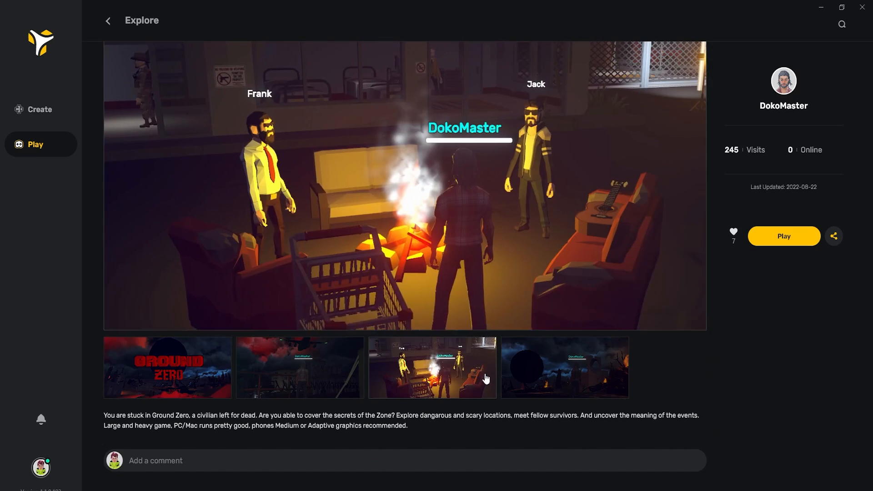
{"action": "scroll", "coordinate": [319, 400], "scroll_direction": "up", "scroll_amount": 1}
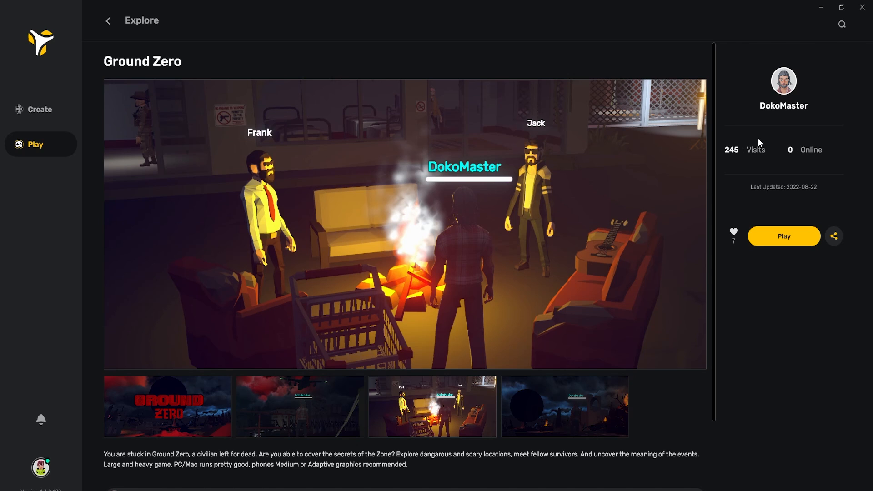
{"action": "left_click", "coordinate": [292, 427]}
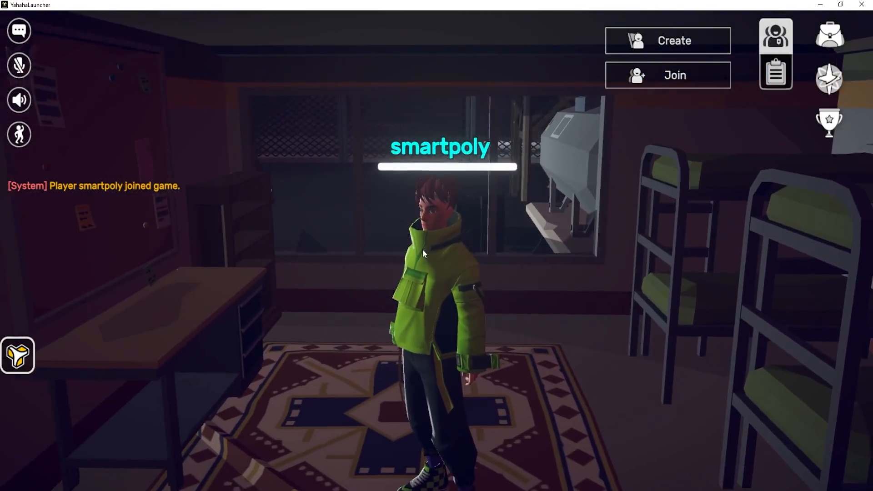
Look around the bunk room with the character and hide the team create and join options
{"action": "left_click_drag", "start_coordinate": [423, 250], "coordinate": [605, 228]}
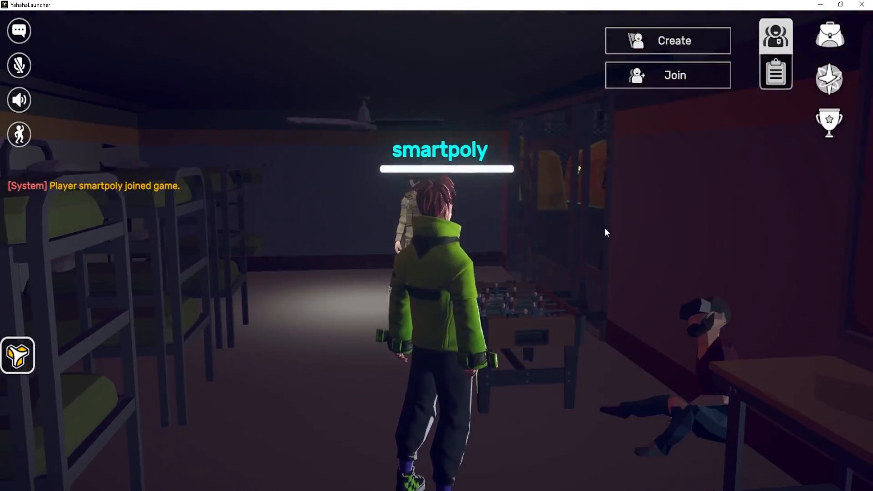
{"action": "key", "text": "d"}
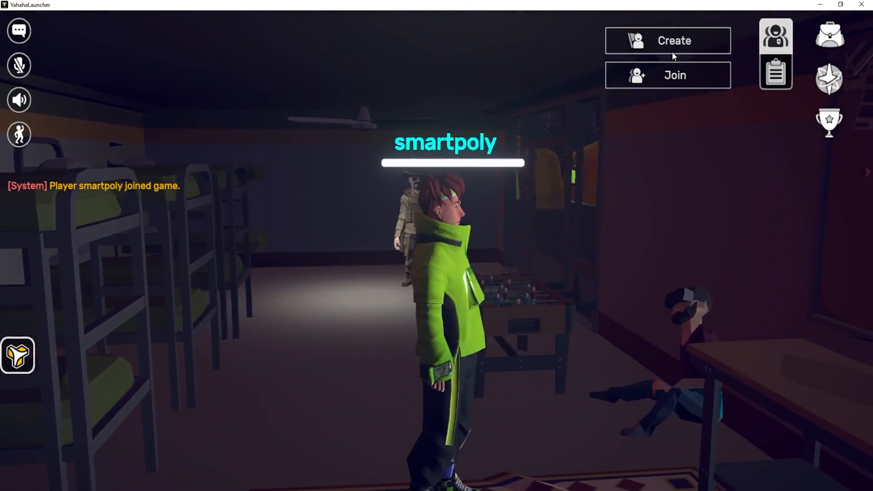
{"action": "left_click_drag", "start_coordinate": [677, 182], "coordinate": [791, 282]}
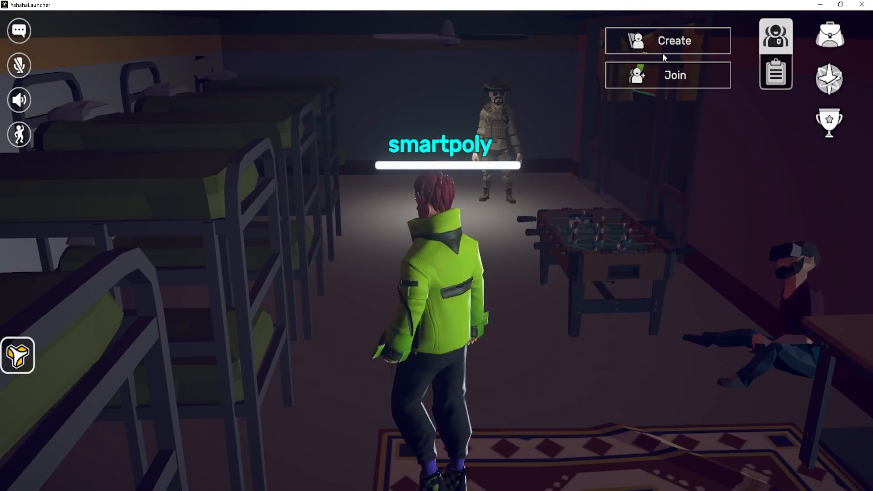
{"action": "key", "text": "d"}
{"action": "key", "text": "w"}
{"action": "key", "text": "d"}
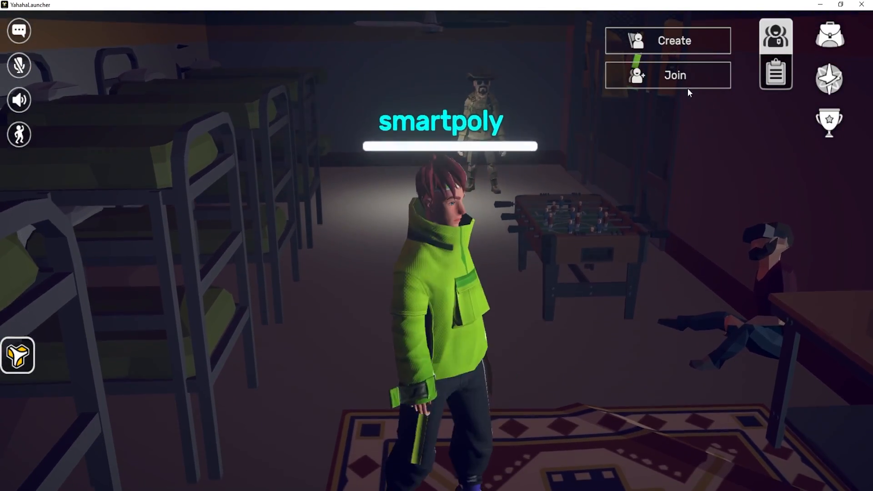
{"action": "left_click", "coordinate": [774, 37]}
Walk the character past the foosball table to Lord Texas until the conversation topics are offered
{"action": "key", "text": "d"}
{"action": "left_click_drag", "start_coordinate": [677, 169], "coordinate": [624, 194]}
{"action": "key", "text": "w"}
{"action": "left_click_drag", "start_coordinate": [619, 136], "coordinate": [702, 191]}
{"action": "key", "text": "w"}
{"action": "left_click_drag", "start_coordinate": [499, 192], "coordinate": [351, 203]}
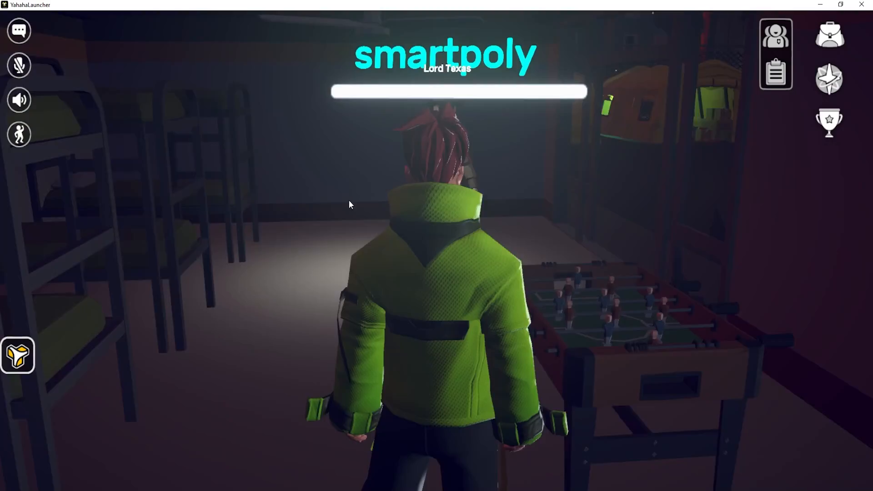
{"action": "key", "text": "w"}
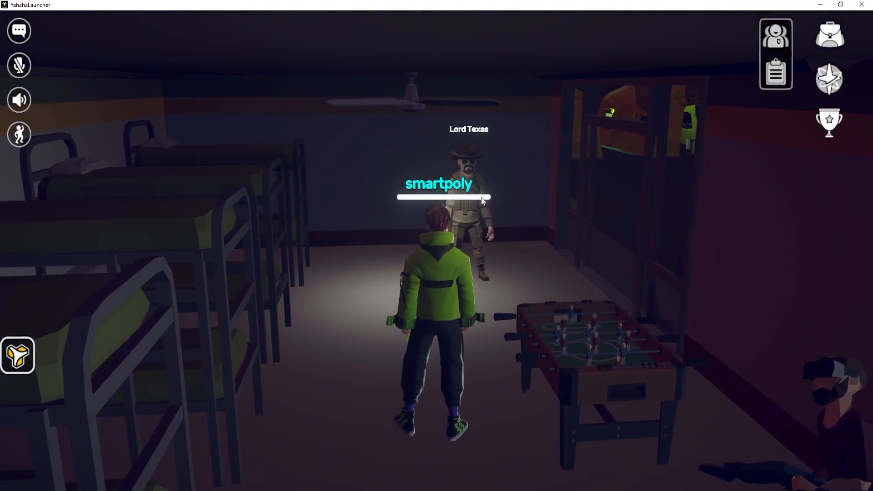
{"action": "left_click_drag", "start_coordinate": [484, 200], "coordinate": [484, 193]}
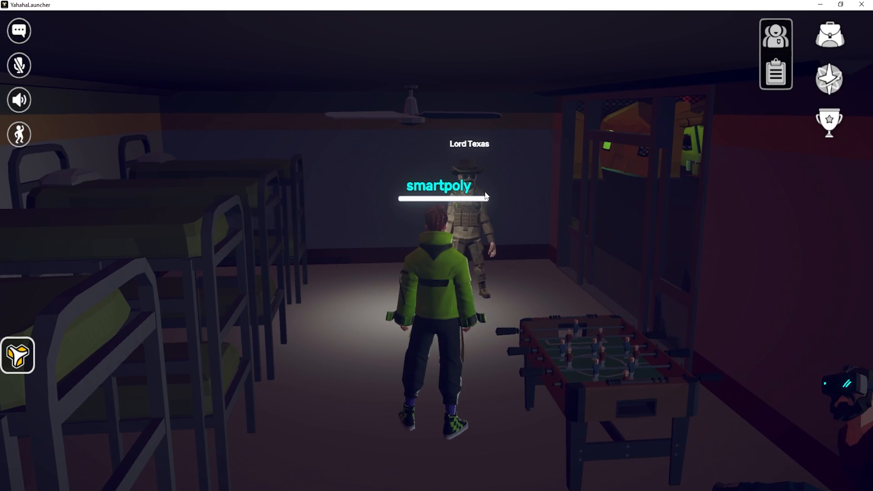
{"action": "key", "text": "w"}
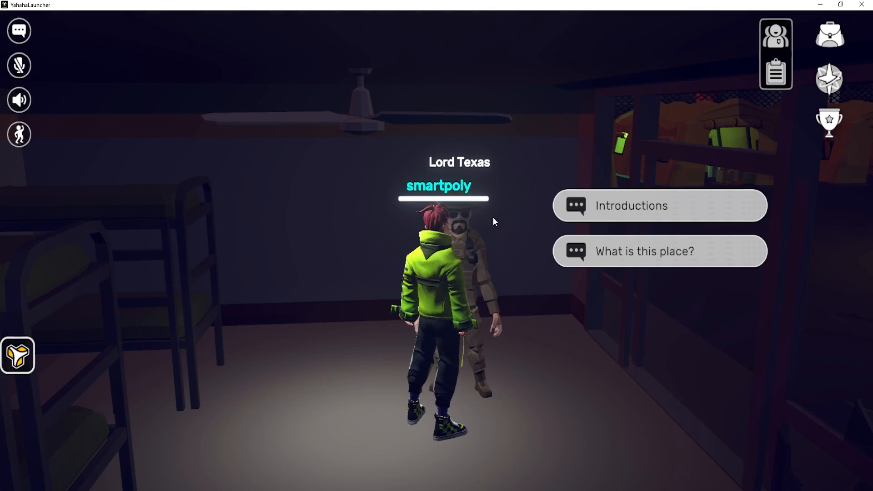
{"action": "key", "text": "w"}
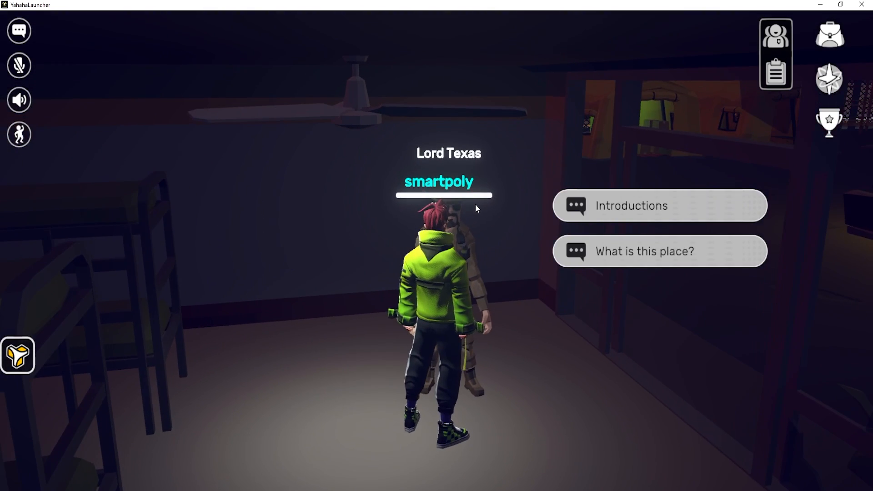
Start the Introductions conversation with Lord Texas and advance through all of its dialogue lines
{"action": "left_click", "coordinate": [605, 208]}
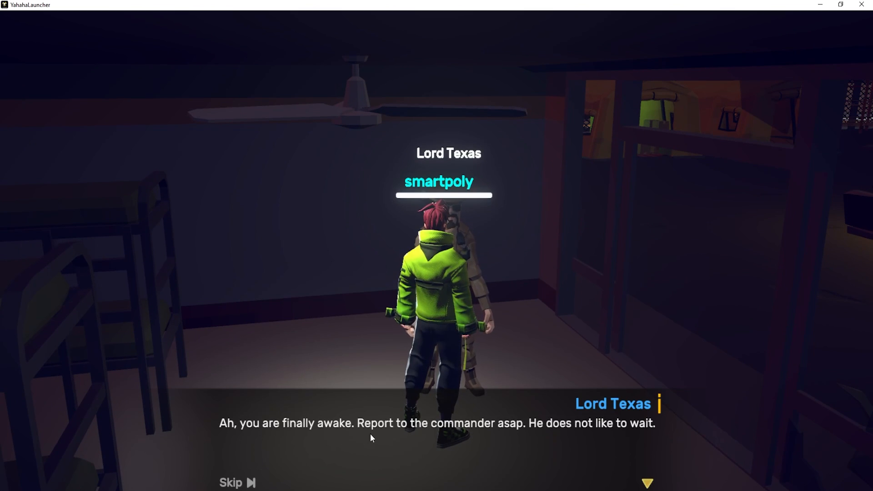
{"action": "left_click", "coordinate": [301, 444]}
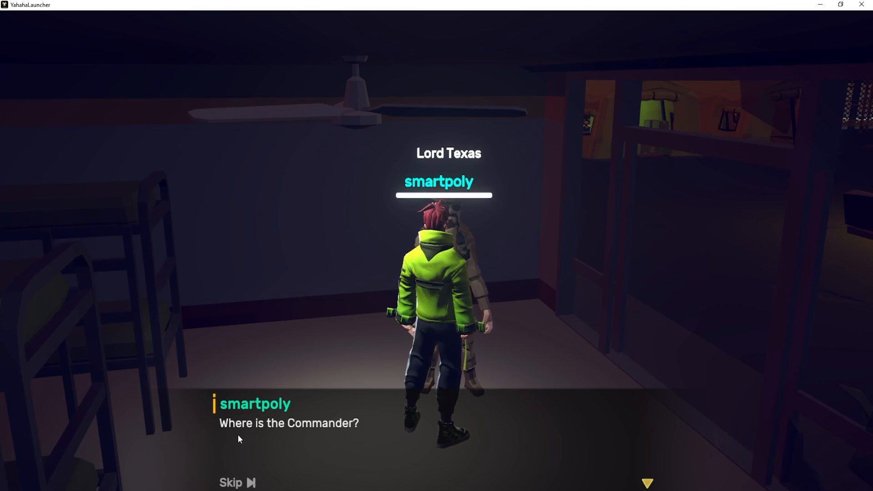
{"action": "left_click", "coordinate": [647, 483]}
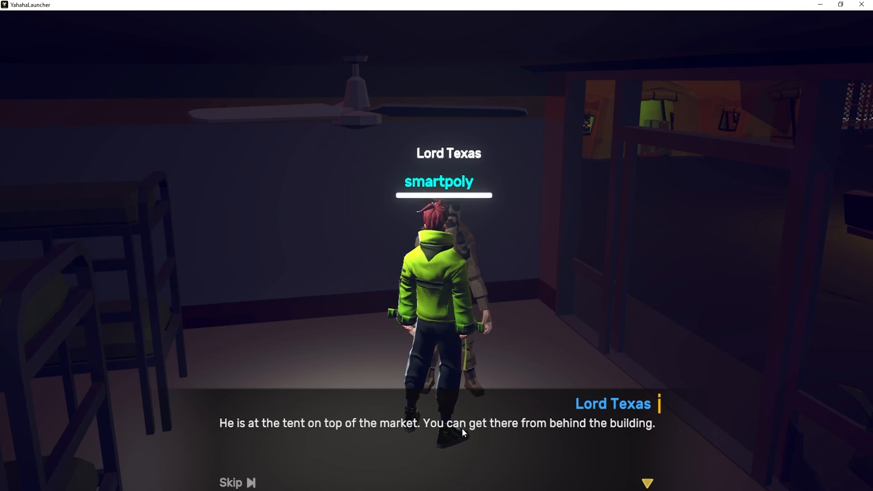
{"action": "left_click", "coordinate": [595, 443]}
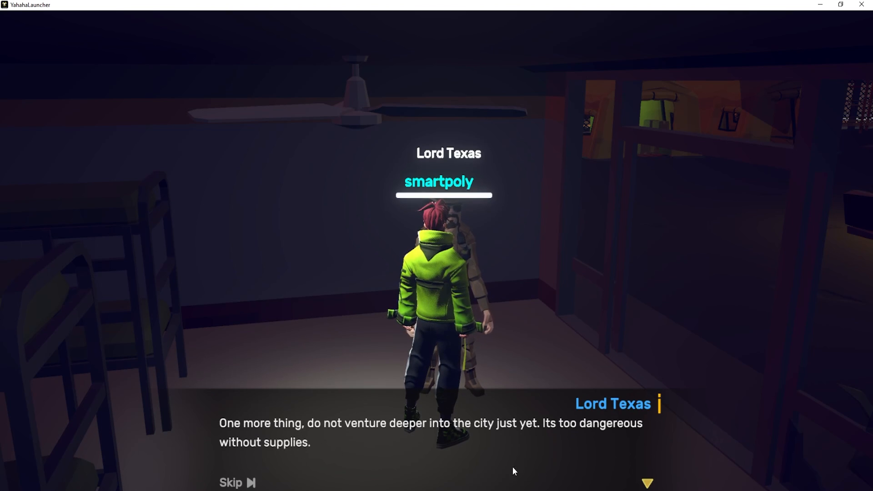
{"action": "left_click", "coordinate": [646, 478]}
Walk out of the bunk room into the outdoor camp and turn the view back toward the building
{"action": "key", "text": "w"}
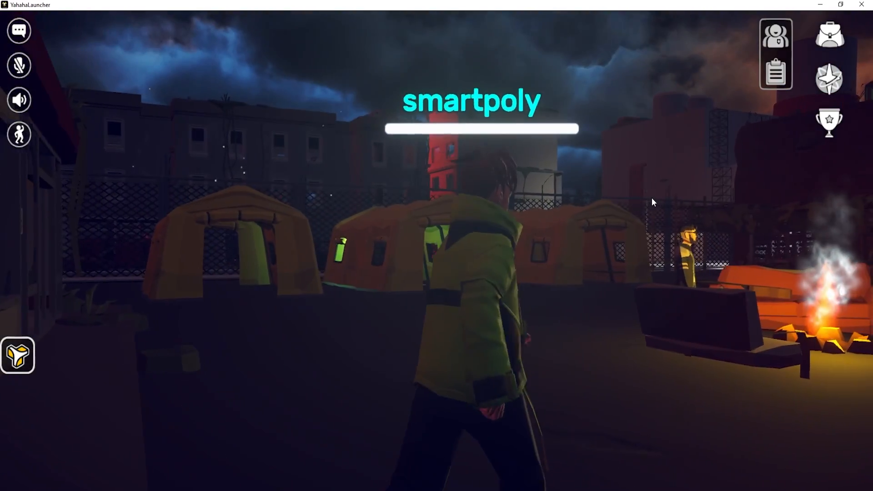
{"action": "left_click_drag", "start_coordinate": [652, 199], "coordinate": [781, 169]}
{"action": "key", "text": "a"}
{"action": "key", "text": "s"}
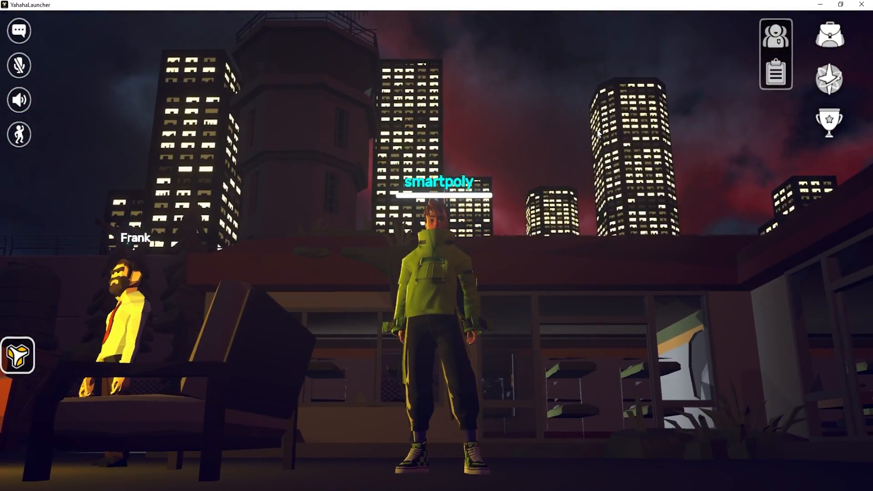
Turn the view away from the building and run the character across the dark camp toward the shuttered storefront
{"action": "left_click_drag", "start_coordinate": [628, 132], "coordinate": [437, 166]}
{"action": "key", "text": "w"}
{"action": "key", "text": "a"}
{"action": "left_click_drag", "start_coordinate": [499, 185], "coordinate": [747, 149]}
{"action": "key", "text": "d"}
{"action": "key", "text": "d"}
{"action": "key", "text": "w"}
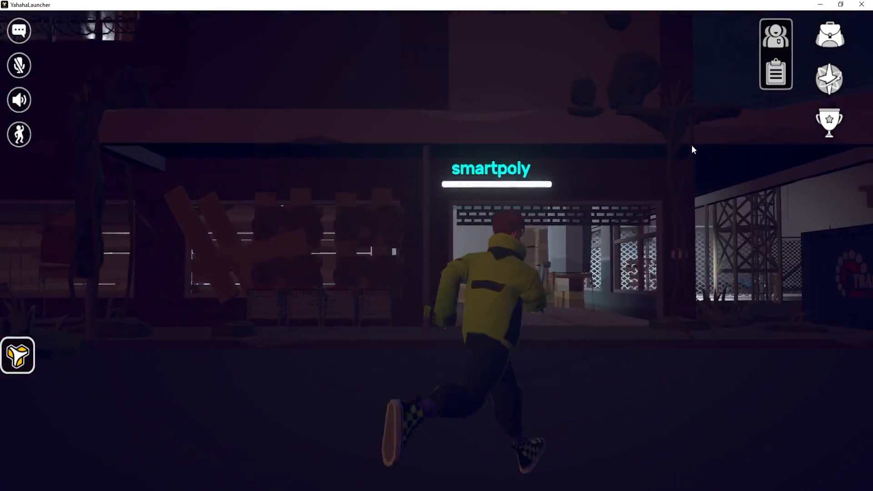
Run past the graffiti wall and metal stairs into the green tent and walk up to the Commander
{"action": "left_click_drag", "start_coordinate": [609, 144], "coordinate": [641, 154]}
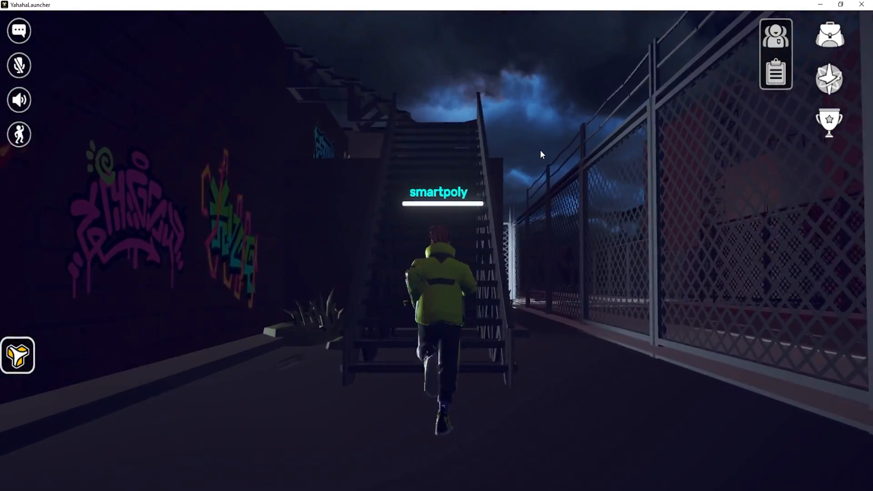
{"action": "key", "text": "w"}
{"action": "left_click_drag", "start_coordinate": [541, 154], "coordinate": [514, 158]}
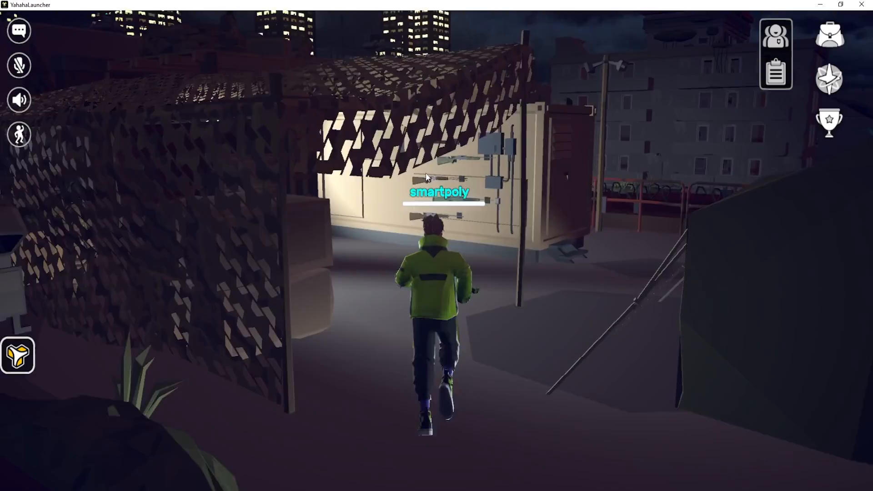
{"action": "key", "text": "w"}
{"action": "left_click_drag", "start_coordinate": [426, 173], "coordinate": [510, 184]}
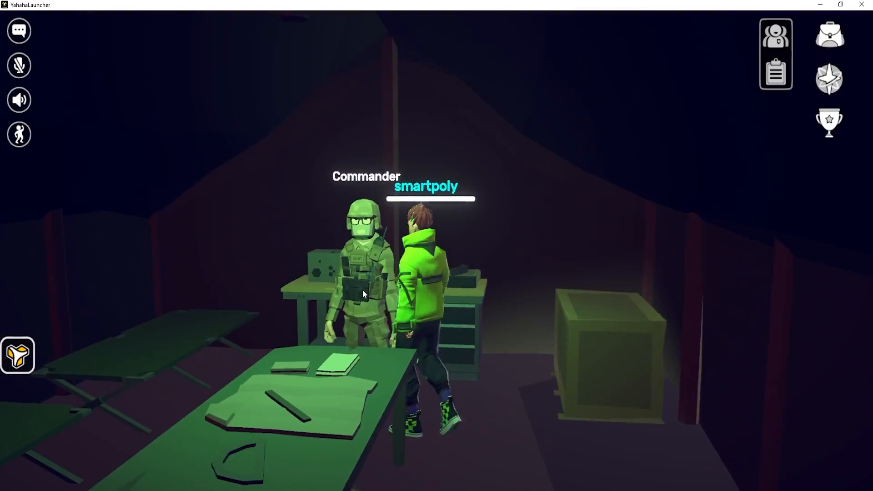
{"action": "key", "text": "w"}
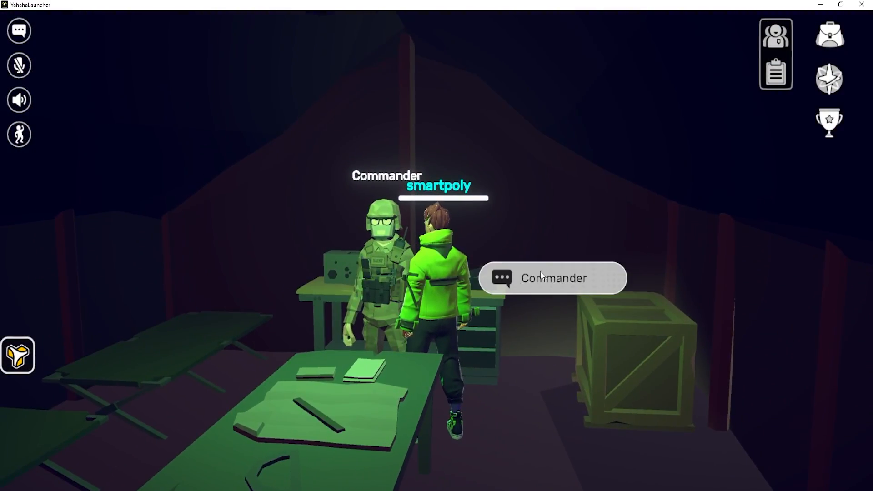
Talk to the Commander and advance through his dialogue about needing a supply runner
{"action": "left_click", "coordinate": [525, 278]}
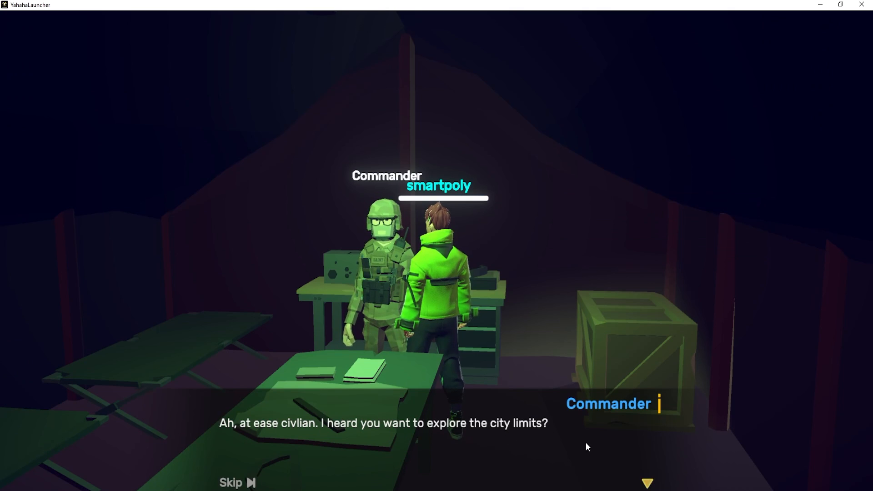
{"action": "left_click", "coordinate": [647, 483]}
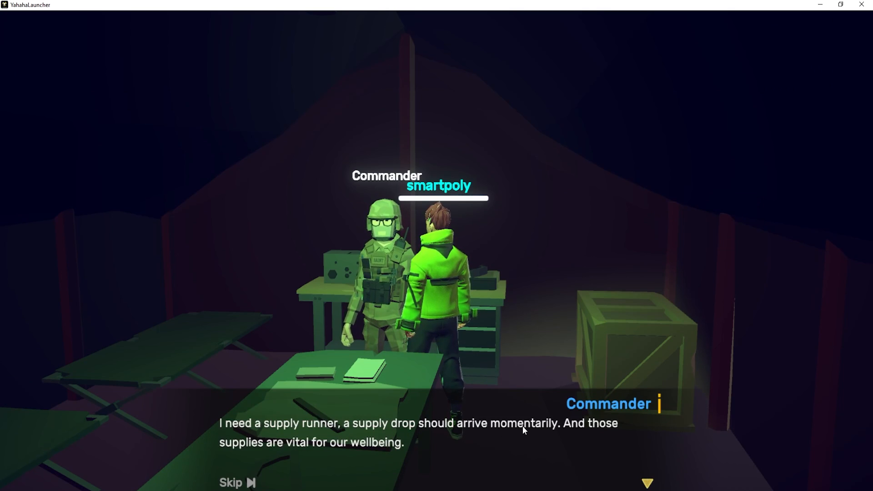
{"action": "left_click", "coordinate": [639, 479]}
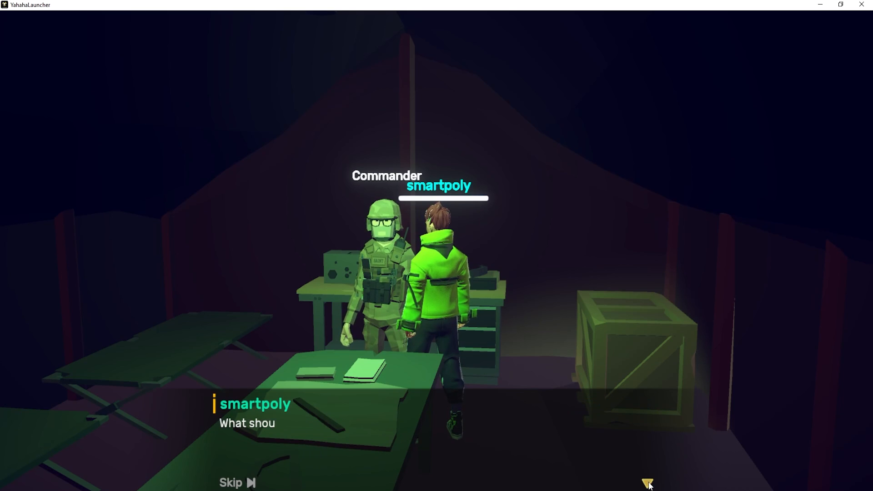
{"action": "left_click", "coordinate": [641, 478]}
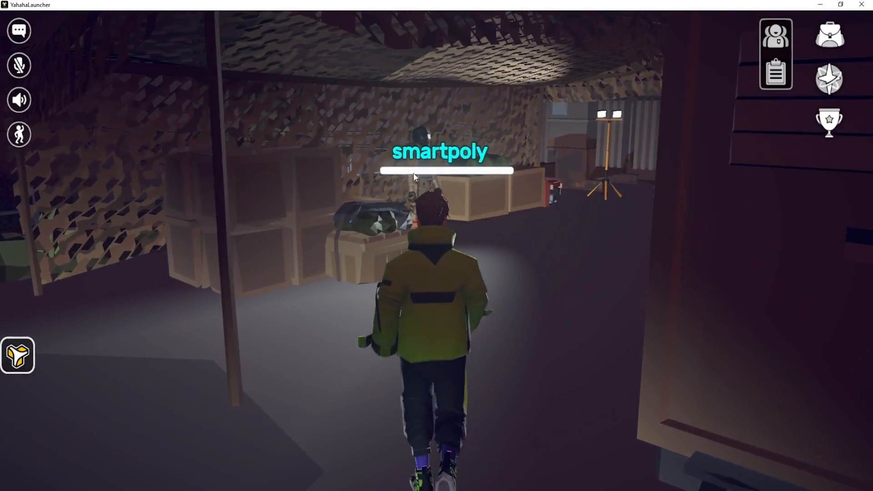
Walk to Rhino under the camouflage netting and go through his dialogue to take on the supply crate quest
{"action": "key", "text": "w"}
{"action": "key", "text": "w"}
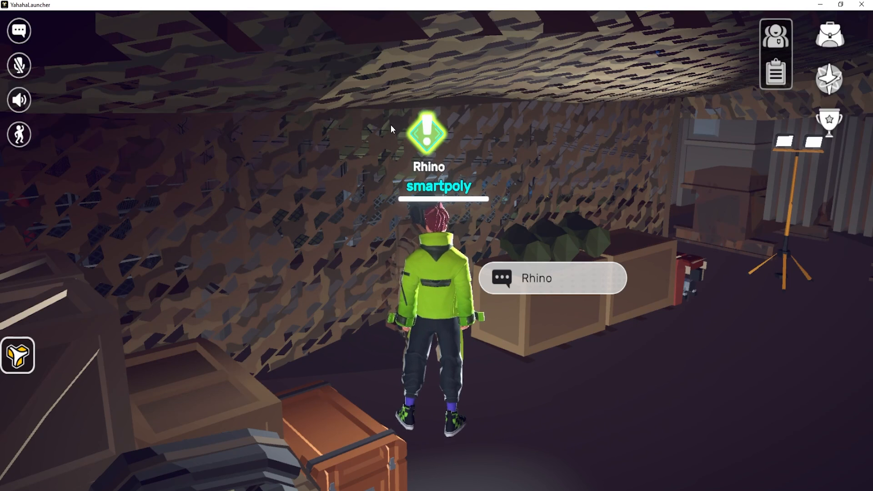
{"action": "left_click", "coordinate": [524, 275]}
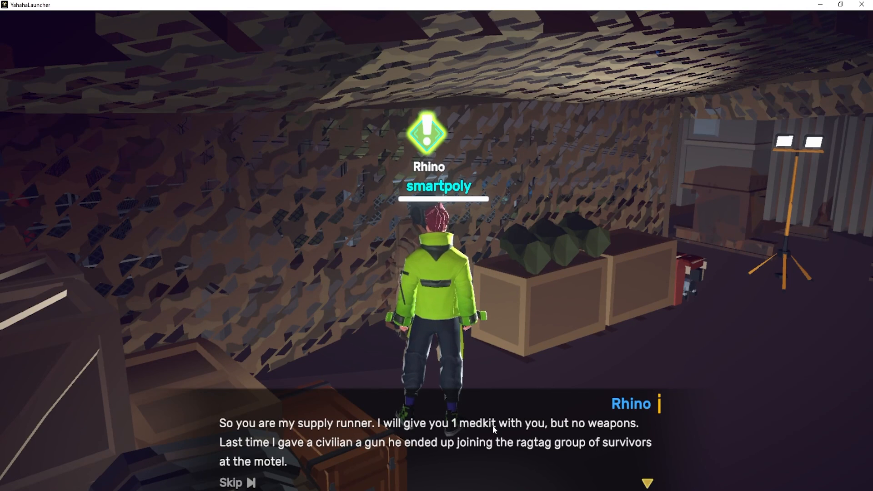
{"action": "left_click", "coordinate": [258, 446]}
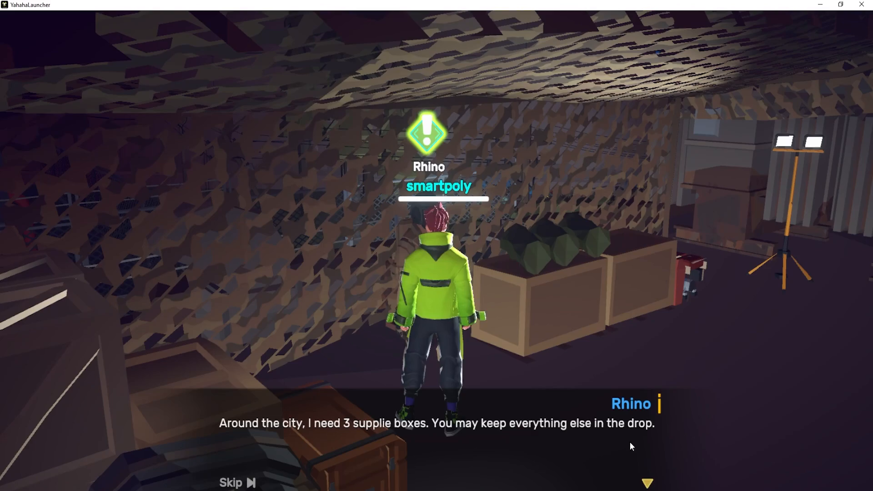
{"action": "left_click", "coordinate": [639, 457]}
Leave Rhino's netted shelter and run past the crates along the chain-link fence toward the watchtower
{"action": "key", "text": "d"}
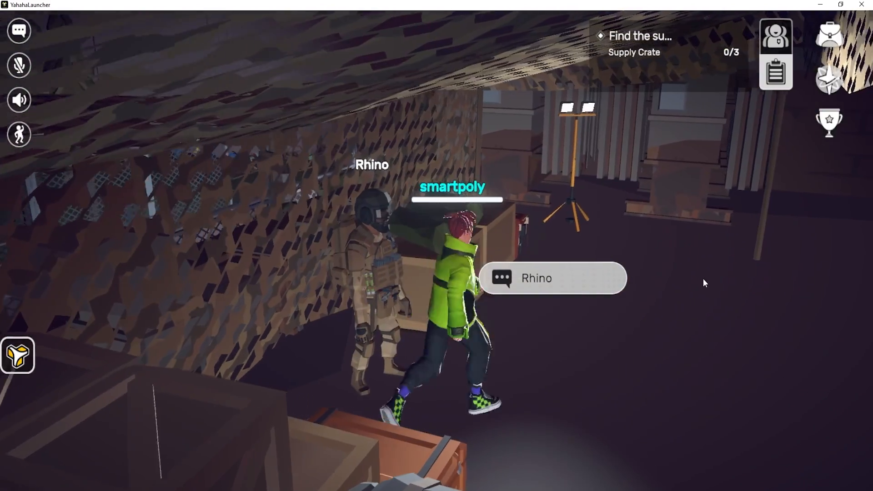
{"action": "key", "text": "s"}
{"action": "key", "text": "d"}
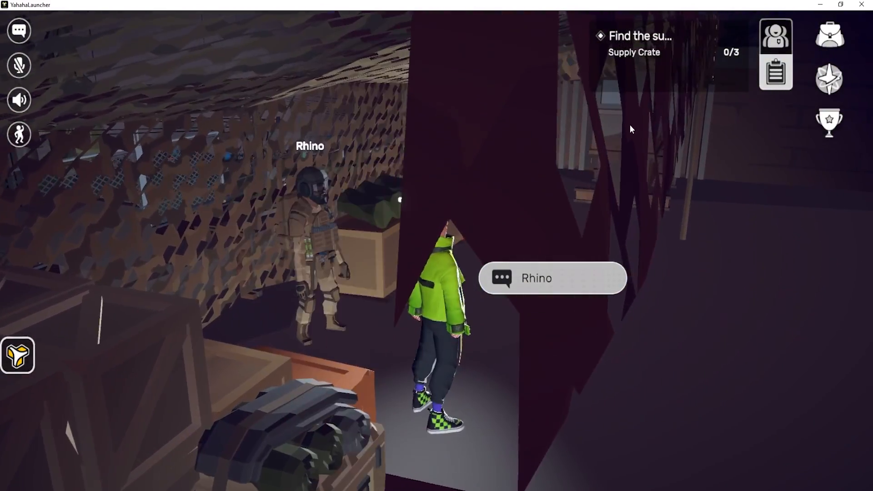
{"action": "key", "text": "w"}
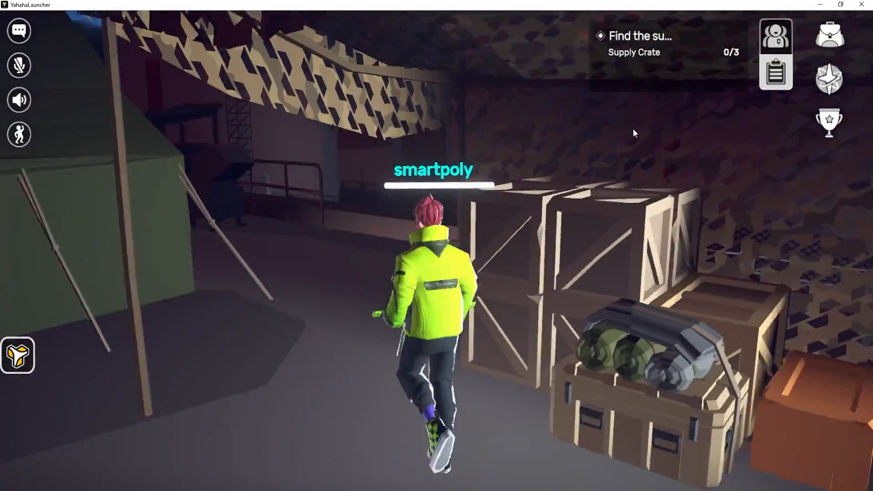
{"action": "key", "text": "w"}
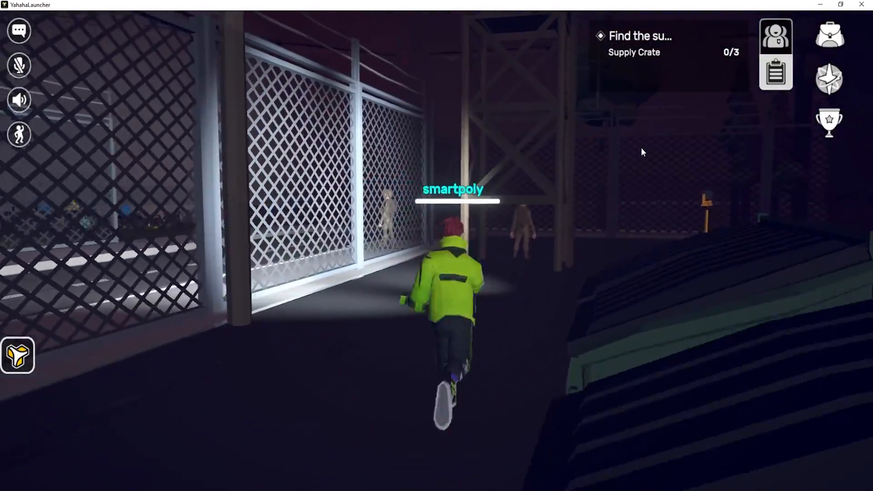
{"action": "key", "text": "d"}
{"action": "left_click_drag", "start_coordinate": [641, 148], "coordinate": [464, 200]}
Run the character out of the camp and onto the sidewalk beside the parked tank
{"action": "key", "text": "w"}
{"action": "key", "text": "w"}
{"action": "key", "text": "w"}
{"action": "key", "text": "w"}
{"action": "key", "text": "w"}
{"action": "key", "text": "a"}
{"action": "key", "text": "w"}
{"action": "key", "text": "a"}
{"action": "key", "text": "w"}
{"action": "key", "text": "w"}
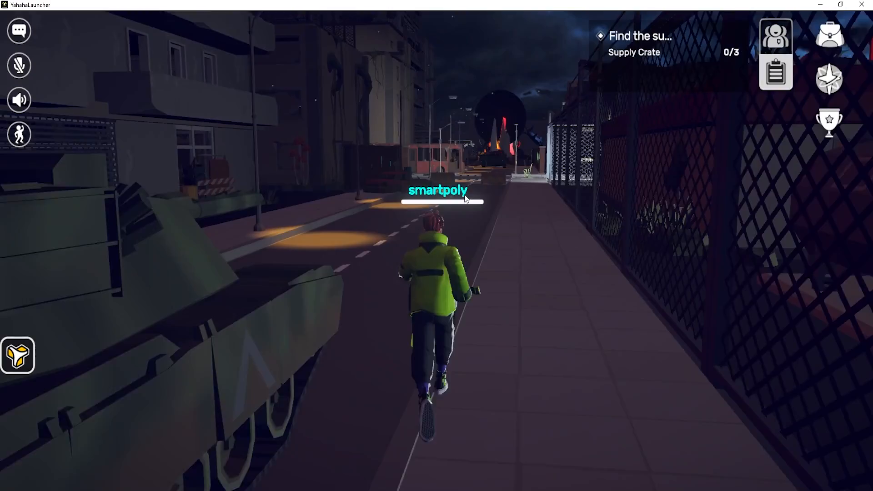
Cross the street and run along the road toward the burning wrecks and the black dome
{"action": "key", "text": "w"}
{"action": "left_click_drag", "start_coordinate": [489, 159], "coordinate": [440, 149]}
{"action": "key", "text": "d"}
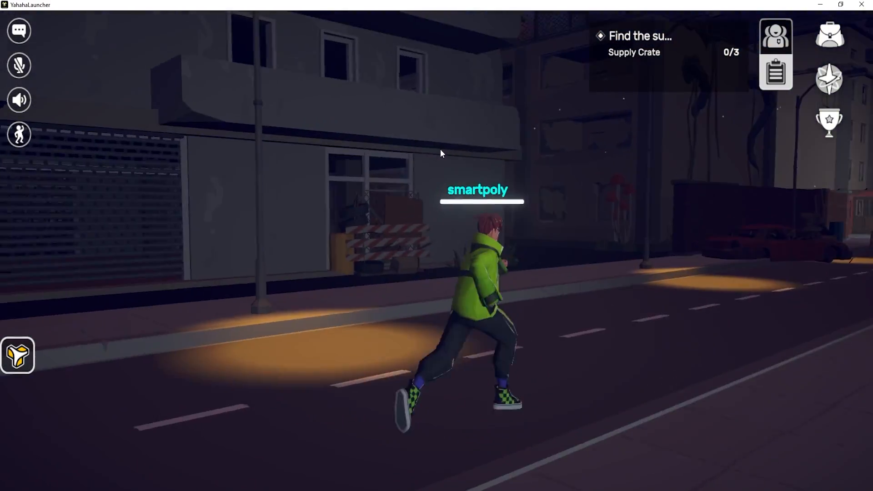
{"action": "left_click_drag", "start_coordinate": [521, 184], "coordinate": [579, 186]}
{"action": "key", "text": "w"}
{"action": "key", "text": "d"}
{"action": "key", "text": "w"}
{"action": "key", "text": "d"}
{"action": "key", "text": "w"}
{"action": "key", "text": "w"}
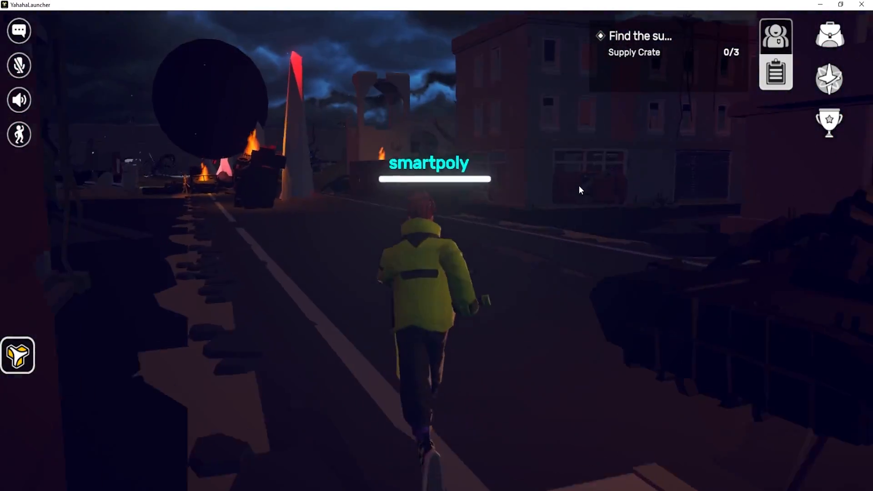
Search the dark streets around the burning wrecks for the supply crates
{"action": "key", "text": "a"}
{"action": "mouse_move", "coordinate": [645, 98]}
{"action": "left_mouse_down"}
{"action": "mouse_move", "coordinate": [566, 110]}
{"action": "mouse_move", "coordinate": [634, 133]}
{"action": "mouse_move", "coordinate": [661, 133]}
{"action": "mouse_move", "coordinate": [664, 154]}
{"action": "mouse_move", "coordinate": [555, 170]}
{"action": "mouse_move", "coordinate": [557, 188]}
{"action": "mouse_move", "coordinate": [475, 173]}
{"action": "mouse_move", "coordinate": [471, 156]}
{"action": "mouse_move", "coordinate": [498, 195]}
{"action": "mouse_move", "coordinate": [518, 202]}
{"action": "mouse_move", "coordinate": [575, 193]}
{"action": "mouse_move", "coordinate": [558, 188]}
{"action": "mouse_move", "coordinate": [607, 185]}
{"action": "mouse_move", "coordinate": [613, 193]}
{"action": "mouse_move", "coordinate": [596, 199]}
{"action": "mouse_move", "coordinate": [663, 214]}
{"action": "mouse_move", "coordinate": [568, 337]}
{"action": "mouse_move", "coordinate": [672, 340]}
{"action": "mouse_move", "coordinate": [741, 367]}
{"action": "mouse_move", "coordinate": [710, 354]}
{"action": "mouse_move", "coordinate": [717, 367]}
{"action": "mouse_move", "coordinate": [740, 364]}
{"action": "left_mouse_up"}
{"action": "key", "text": "w"}
{"action": "key", "text": "a"}
{"action": "key", "text": "s"}
{"action": "key", "text": "w"}
{"action": "left_click", "coordinate": [520, 204]}
{"action": "key", "text": "d"}
{"action": "key", "text": "w"}
{"action": "key", "text": "d"}
{"action": "key", "text": "w"}
{"action": "key", "text": "a"}
{"action": "key", "text": "w"}
{"action": "left_click", "coordinate": [569, 337]}
{"action": "key", "text": "w"}
{"action": "key", "text": "w"}
{"action": "key", "text": "d"}
{"action": "key", "text": "a"}
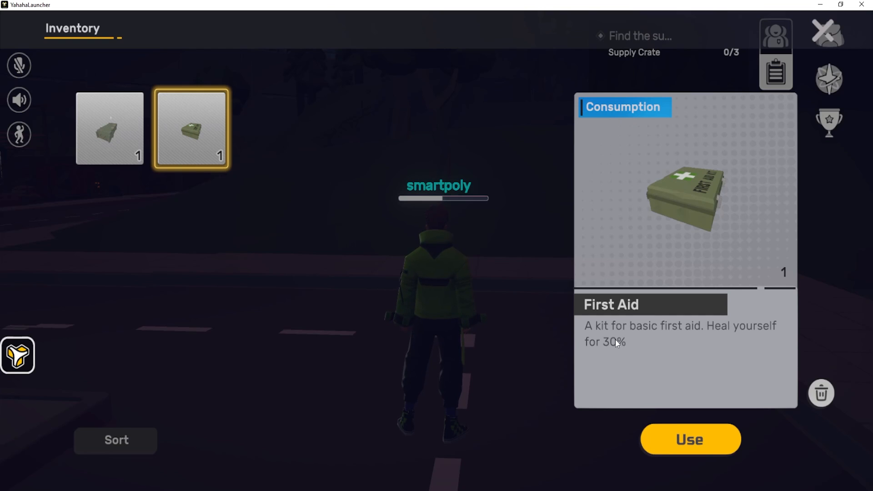
Use the First Aid kit to heal the character, close the inventory and resume walking
{"action": "left_click", "coordinate": [683, 437]}
{"action": "left_click", "coordinate": [825, 36]}
{"action": "key", "text": "w"}
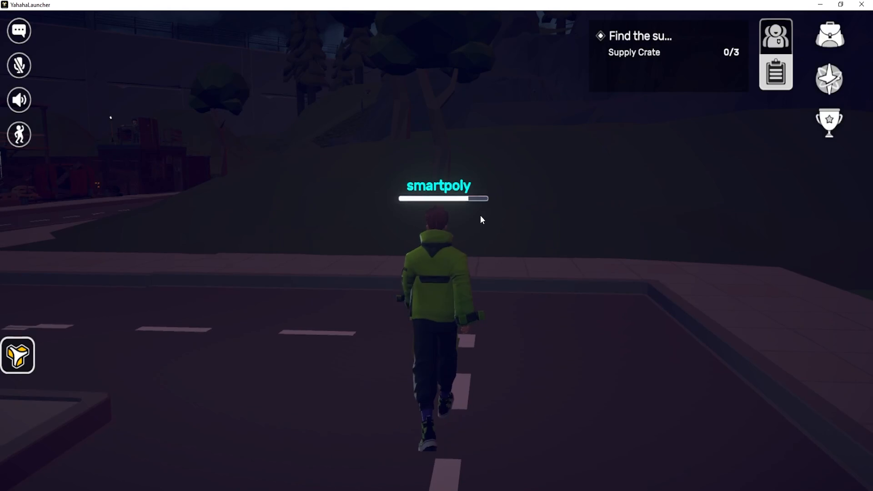
Turn away from the grassy hill and run past the overgrown building and the burning tank
{"action": "left_click_drag", "start_coordinate": [480, 215], "coordinate": [632, 211]}
{"action": "key", "text": "w"}
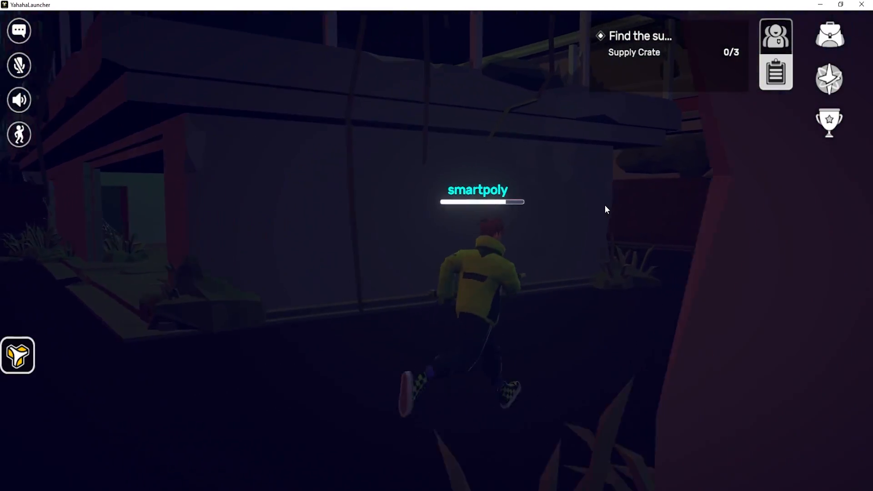
{"action": "mouse_move", "coordinate": [605, 206]}
{"action": "left_mouse_down"}
{"action": "mouse_move", "coordinate": [547, 196]}
{"action": "mouse_move", "coordinate": [504, 212]}
{"action": "mouse_move", "coordinate": [574, 217]}
{"action": "mouse_move", "coordinate": [506, 208]}
{"action": "mouse_move", "coordinate": [520, 211]}
{"action": "left_mouse_up"}
{"action": "key", "text": "w"}
{"action": "key", "text": "w"}
{"action": "key", "text": "w"}
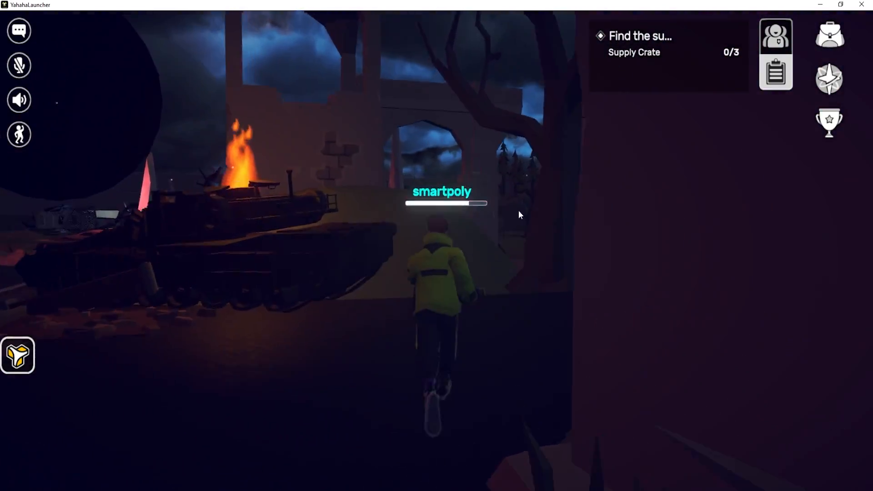
{"action": "key", "text": "d"}
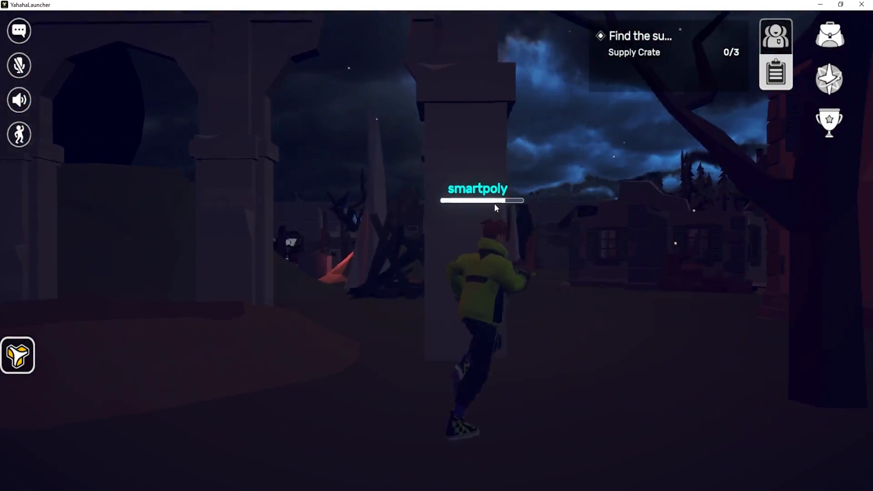
Run past the ruined stone arches and across the open ground toward the wrecked military vehicles
{"action": "key", "text": "d"}
{"action": "left_click_drag", "start_coordinate": [494, 204], "coordinate": [494, 253]}
{"action": "key", "text": "w"}
{"action": "key", "text": "w"}
{"action": "key", "text": "d"}
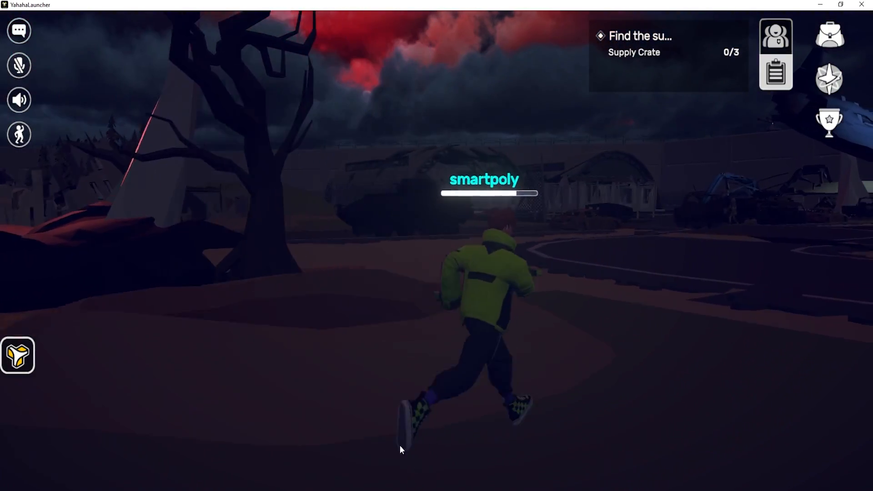
{"action": "key", "text": "w"}
{"action": "left_click_drag", "start_coordinate": [623, 323], "coordinate": [617, 323]}
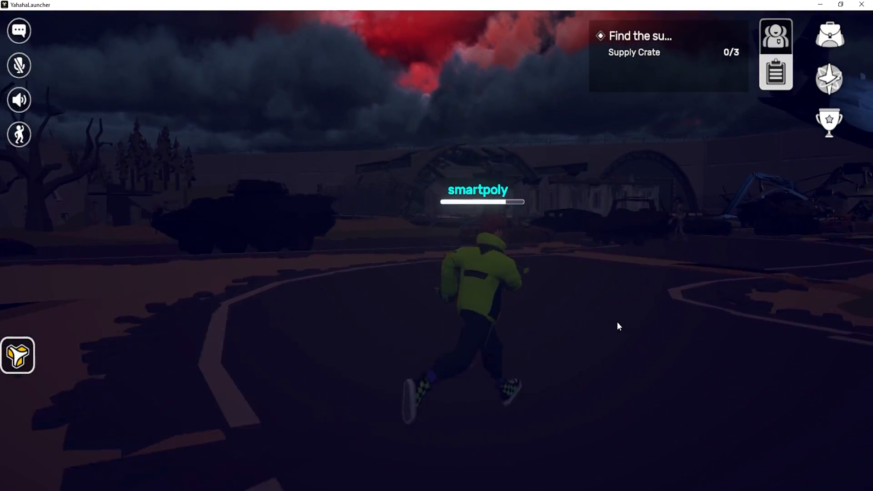
Turn the character back at the wrecked cars and run along the broken road toward the black dome
{"action": "key", "text": "s"}
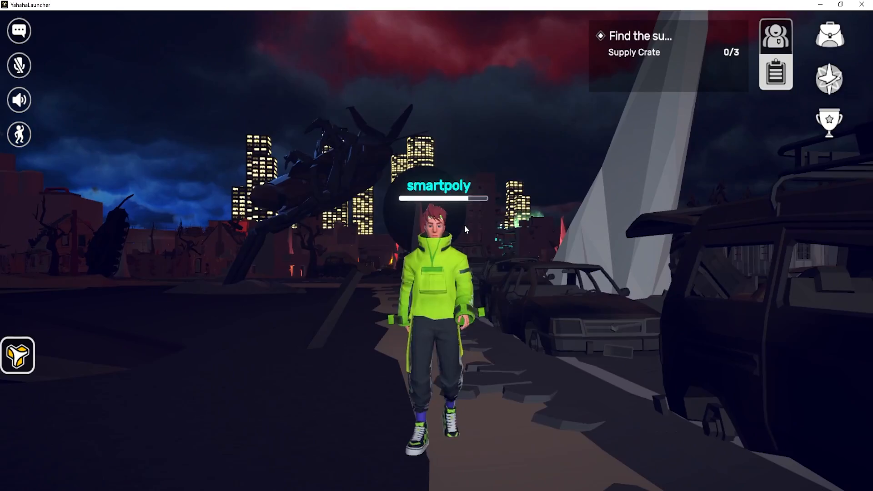
{"action": "mouse_move", "coordinate": [465, 225]}
{"action": "left_mouse_down"}
{"action": "mouse_move", "coordinate": [525, 239]}
{"action": "mouse_move", "coordinate": [464, 236]}
{"action": "left_mouse_up"}
{"action": "key", "text": "d"}
{"action": "key", "text": "w"}
{"action": "key", "text": "d"}
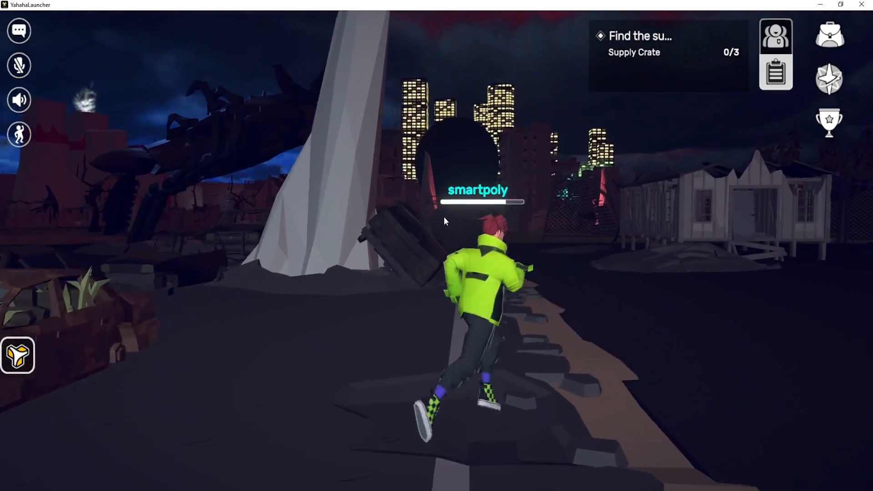